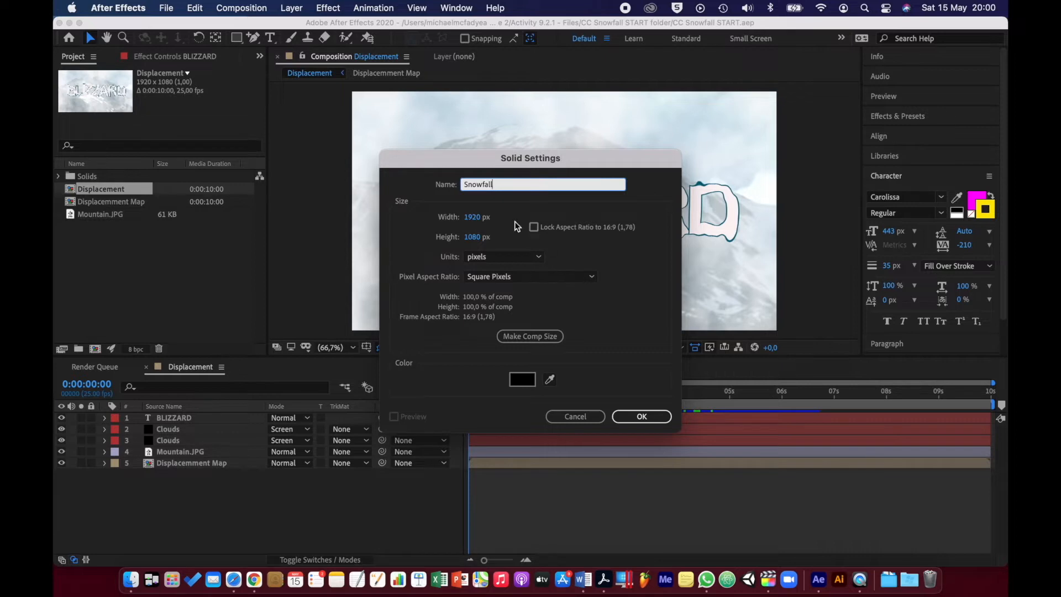
Create the 1920 x 1080 px black solid named Snowfall and apply the CC Snowfall effect to it.
click(630, 417)
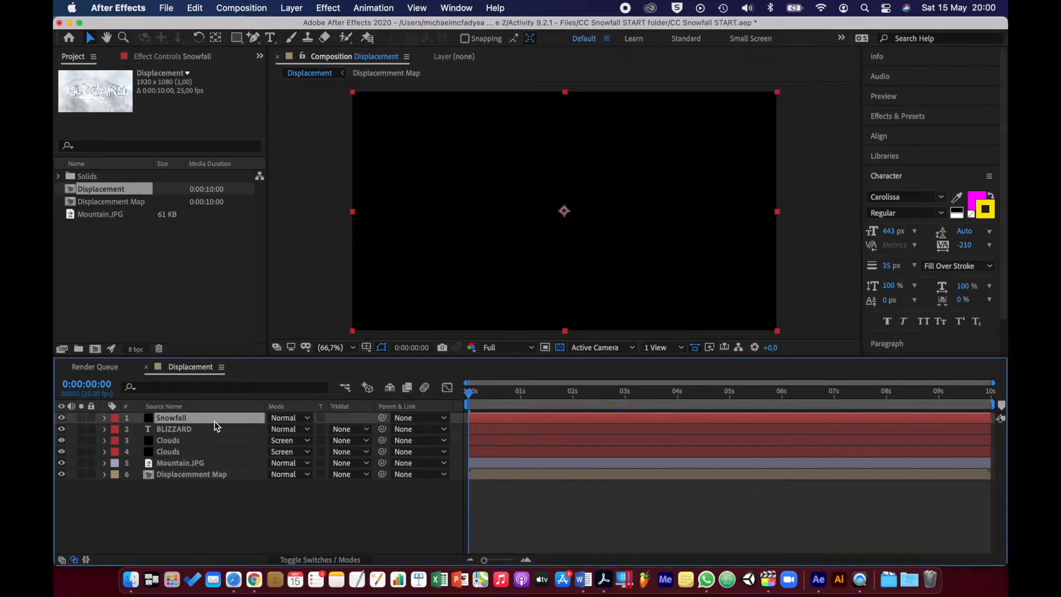
right_click(214, 421)
mouse_move(267, 370)
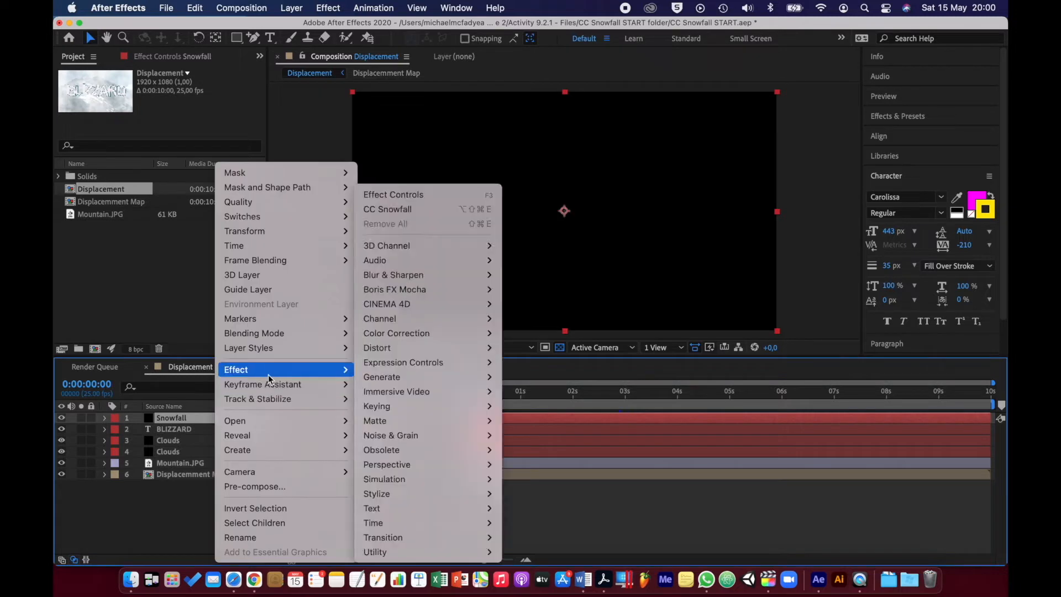
mouse_move(427, 480)
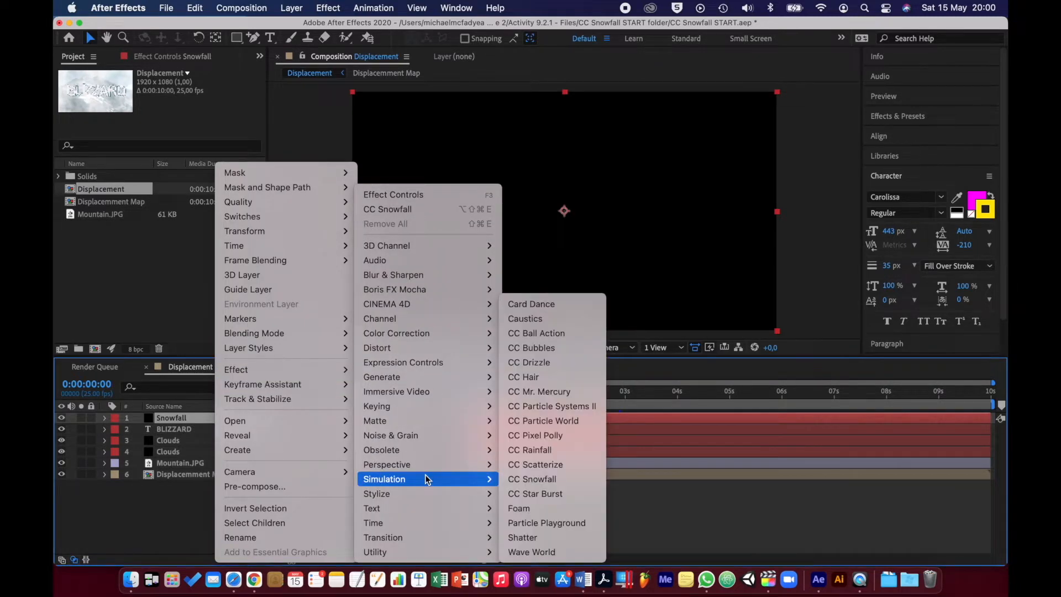
click(519, 482)
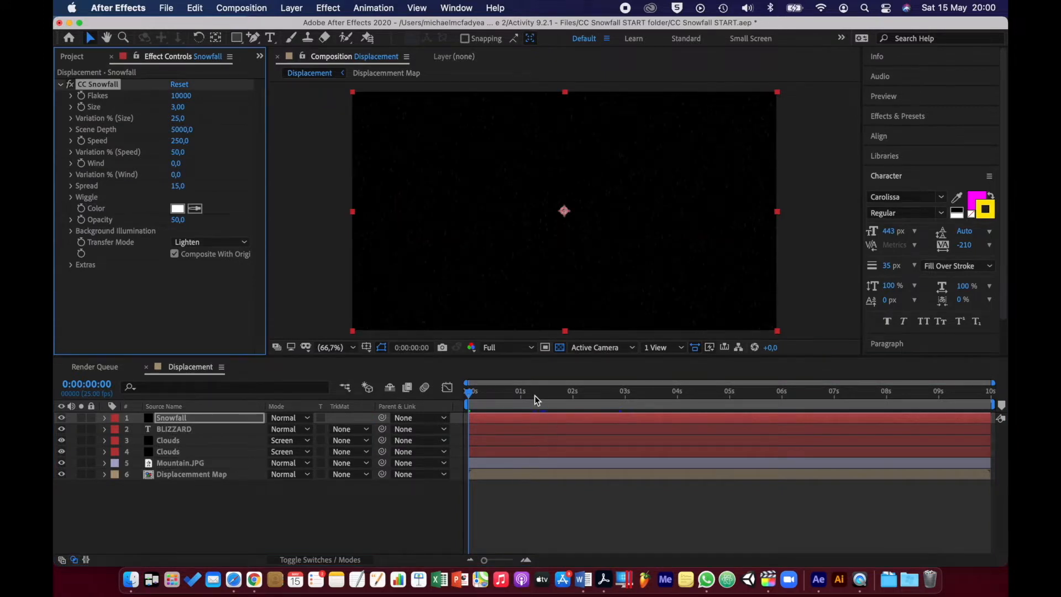
Set the CC Snowfall flake Size to 15 and scrub around one second to preview the flakes.
drag(521, 394, 544, 398)
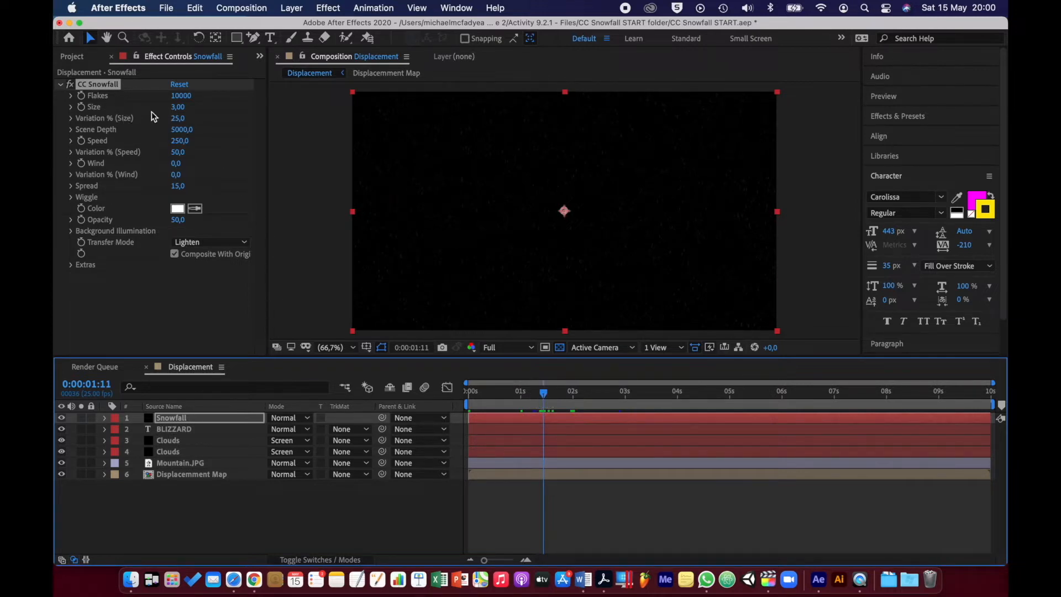
click(178, 107)
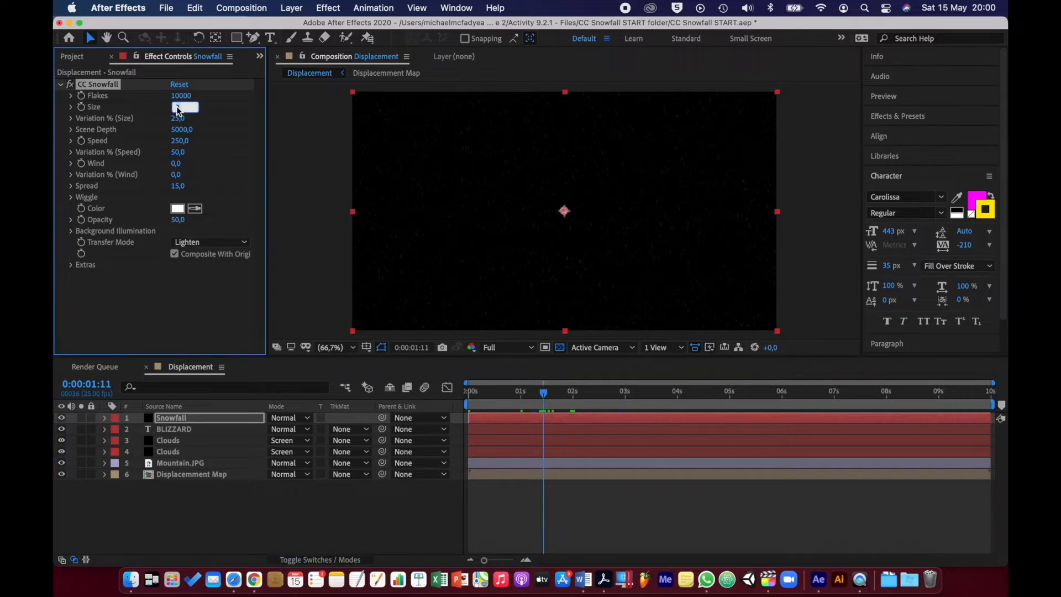
key(Return)
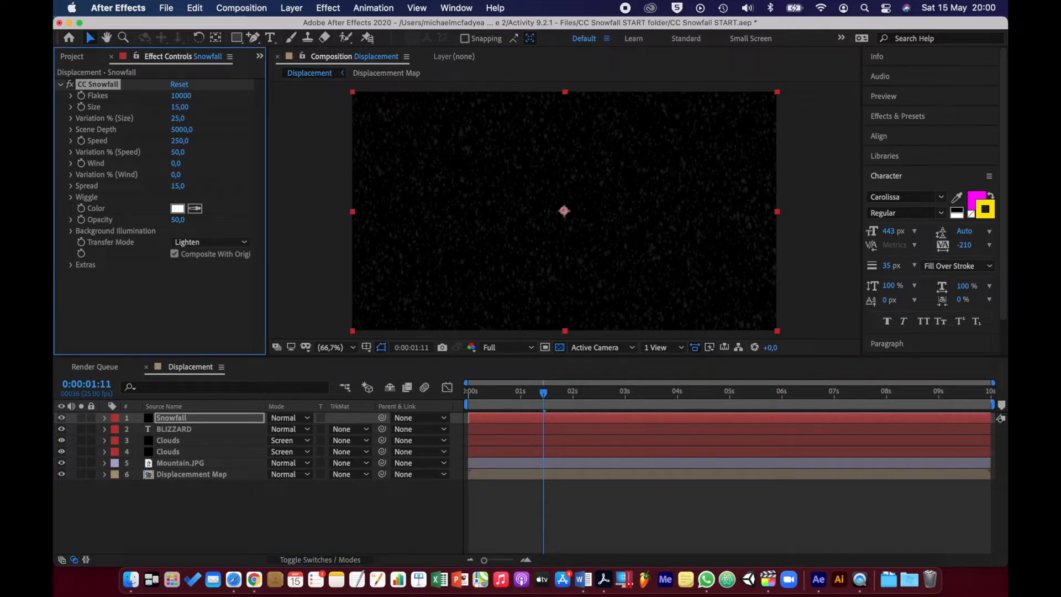
mouse_move(549, 393)
mouse_down()
mouse_move(630, 393)
mouse_move(536, 396)
mouse_up()
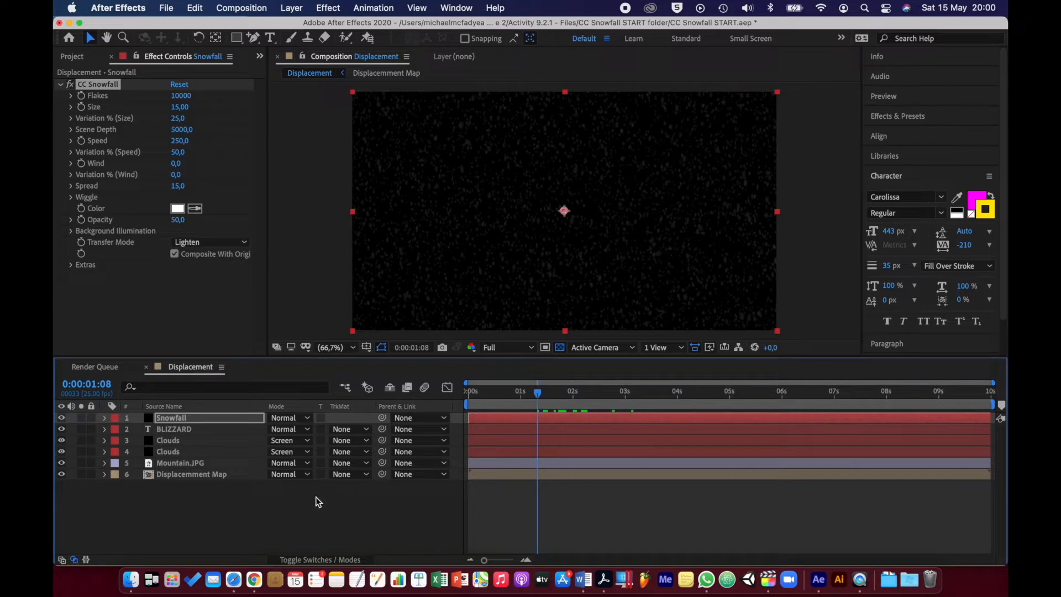
Change the Snowfall layer's blending mode to Add and scrub to the two-second mark to check the snow.
click(304, 419)
scroll(310, 480, down, 5)
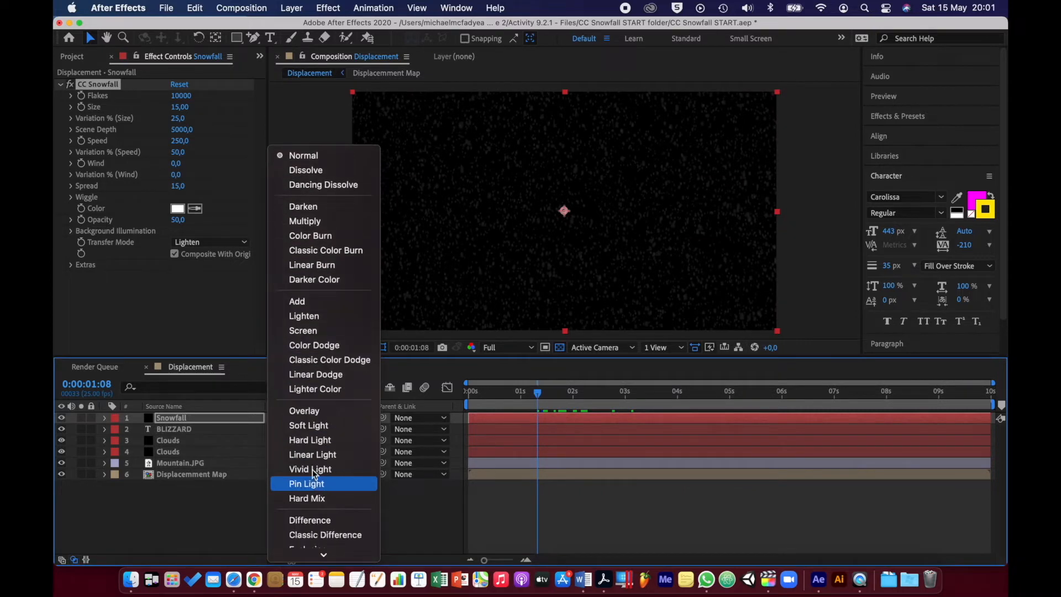
click(311, 303)
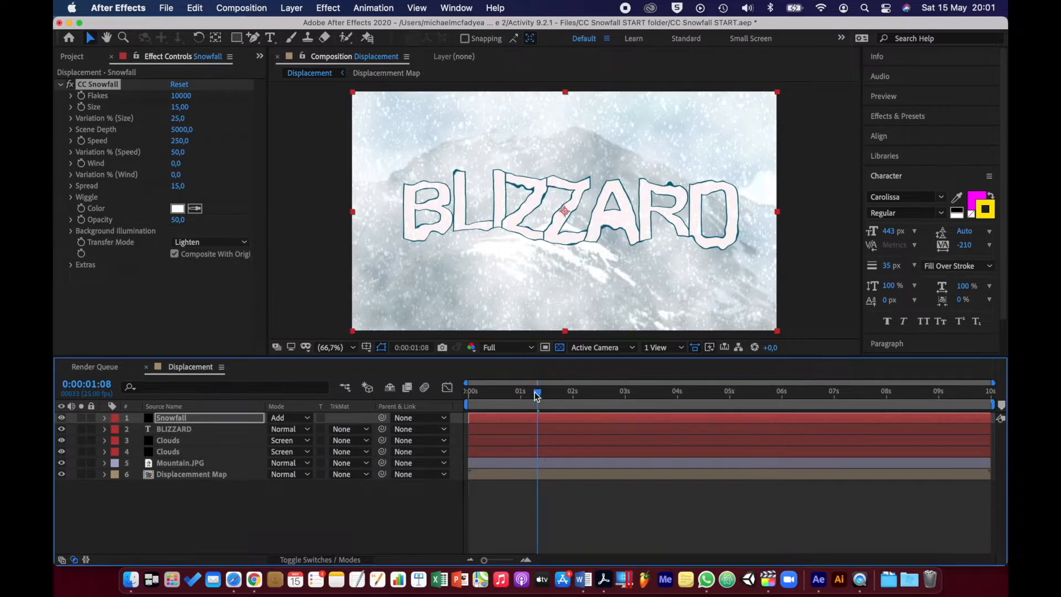
drag(538, 393, 574, 397)
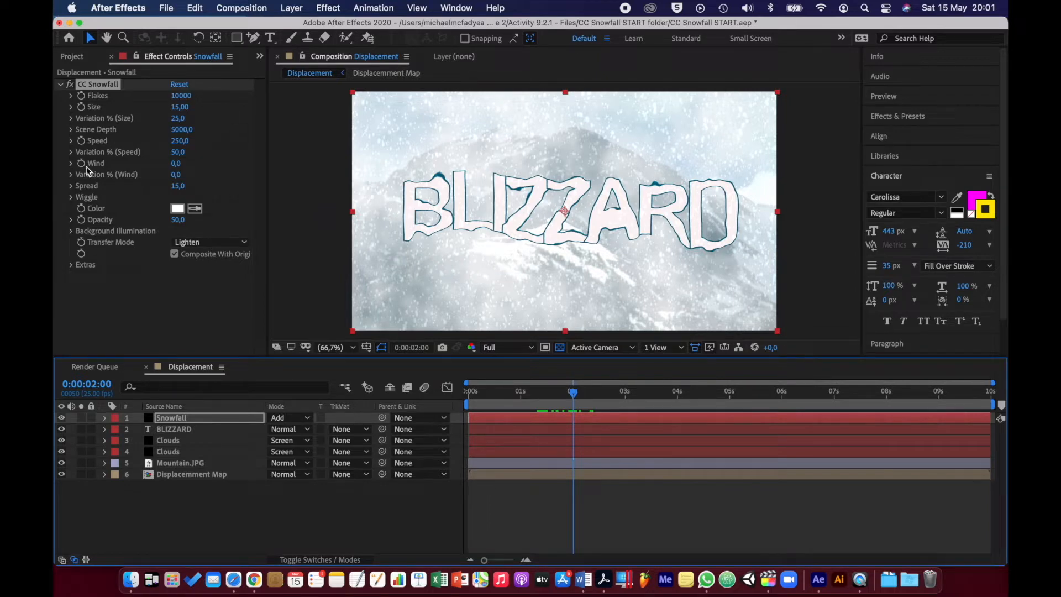
Set the CC Snowfall Wind to 1000 and briefly play the composition.
click(175, 164)
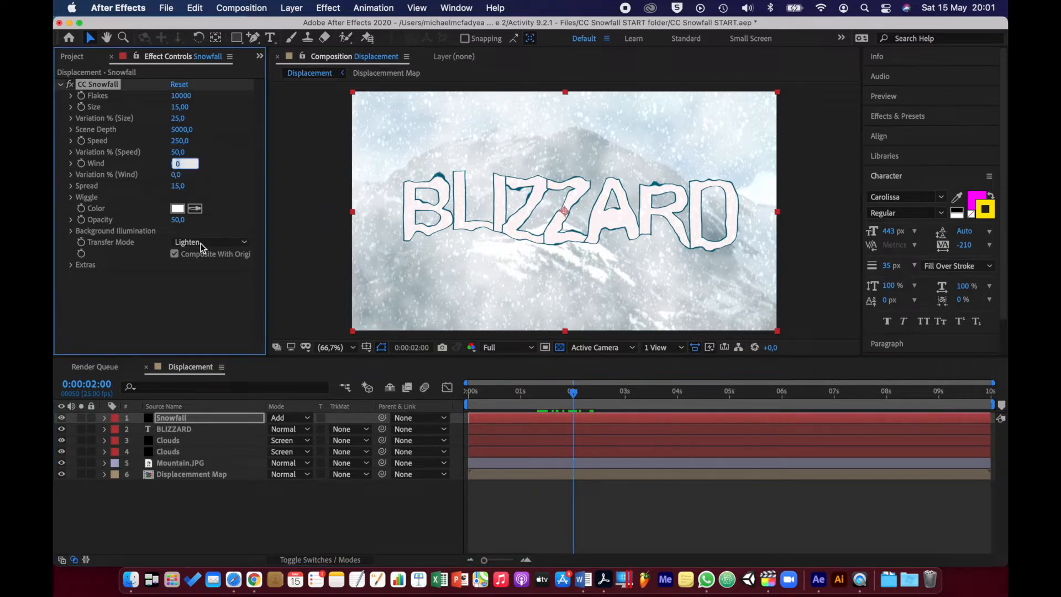
text(1000)
key(Return)
key(space)
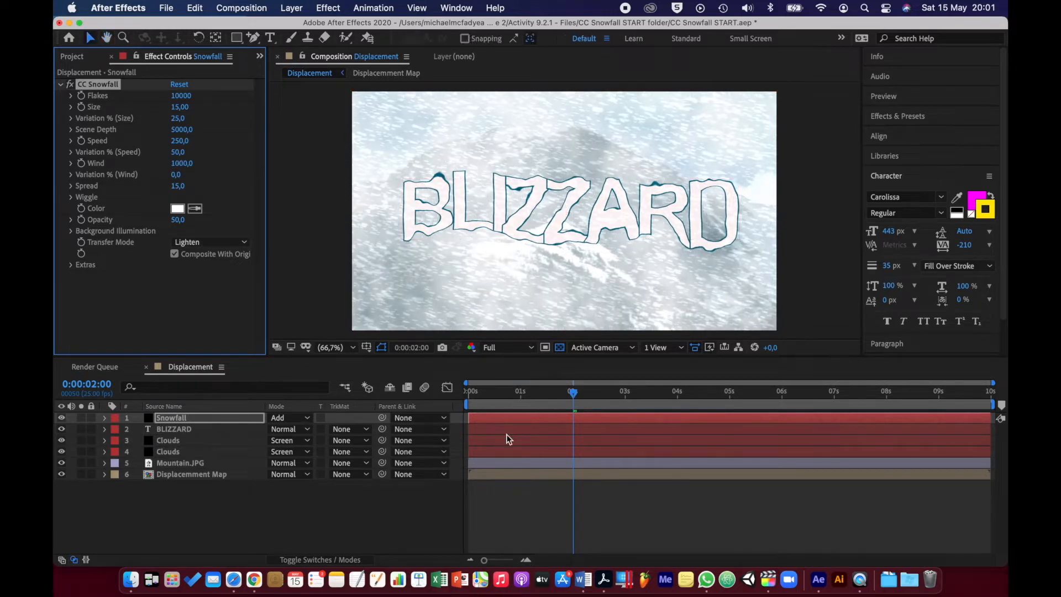
key(space)
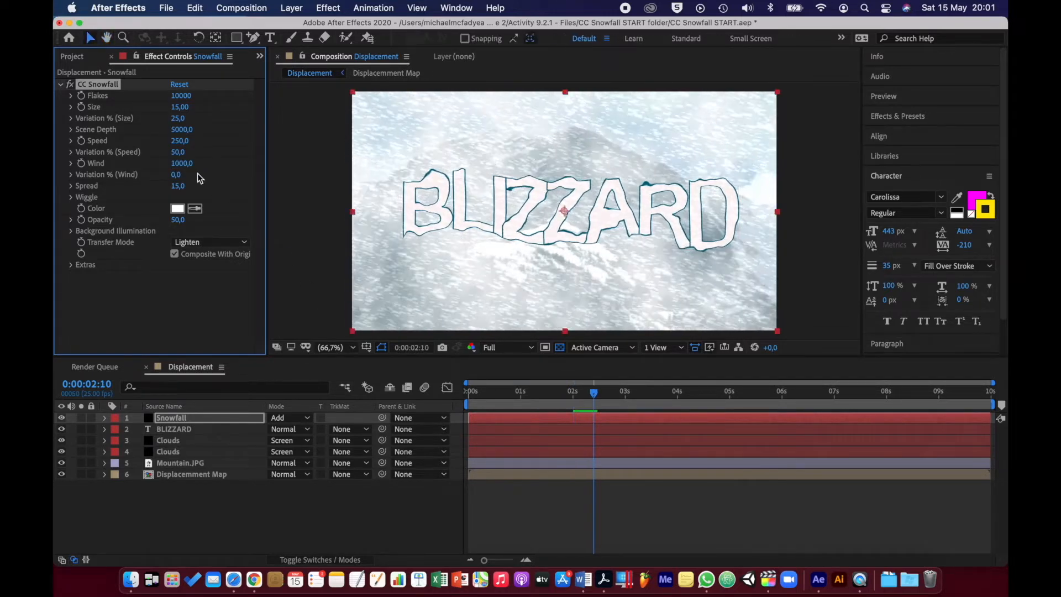
Set the CC Snowfall Wind to -1000 and scrub the timeline to check the snow's direction.
click(179, 162)
click(174, 163)
key(Return)
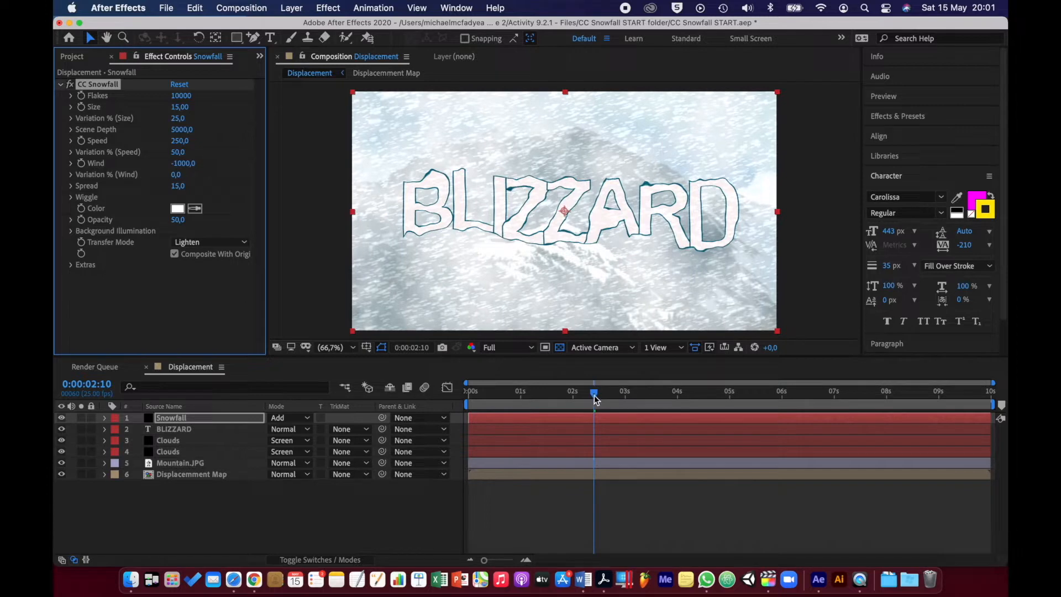
drag(594, 397, 509, 400)
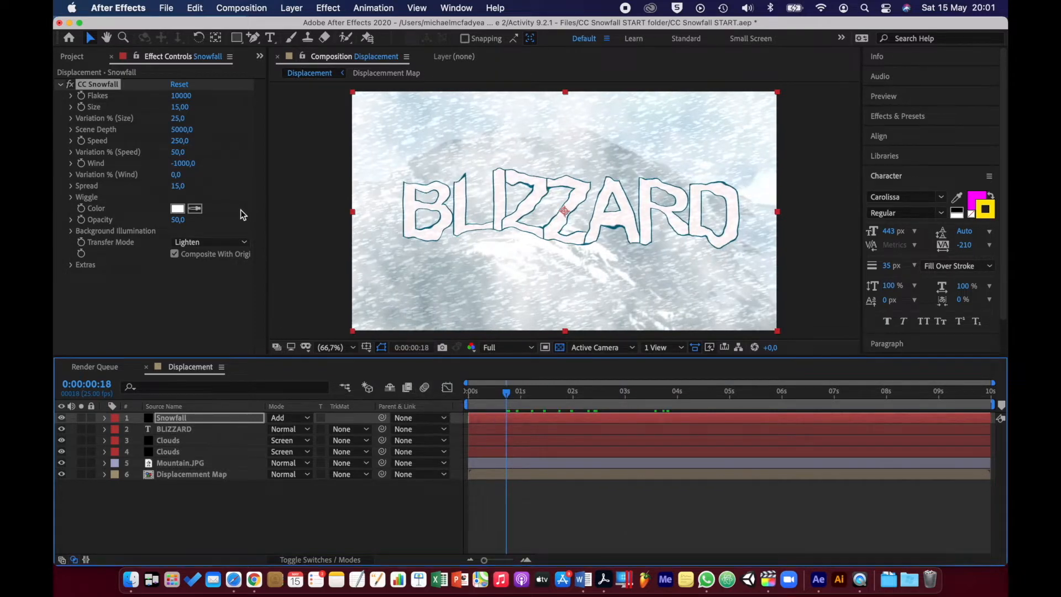
Set the CC Snowfall Wiggle Amount to 50 and play the composition from the start.
click(72, 197)
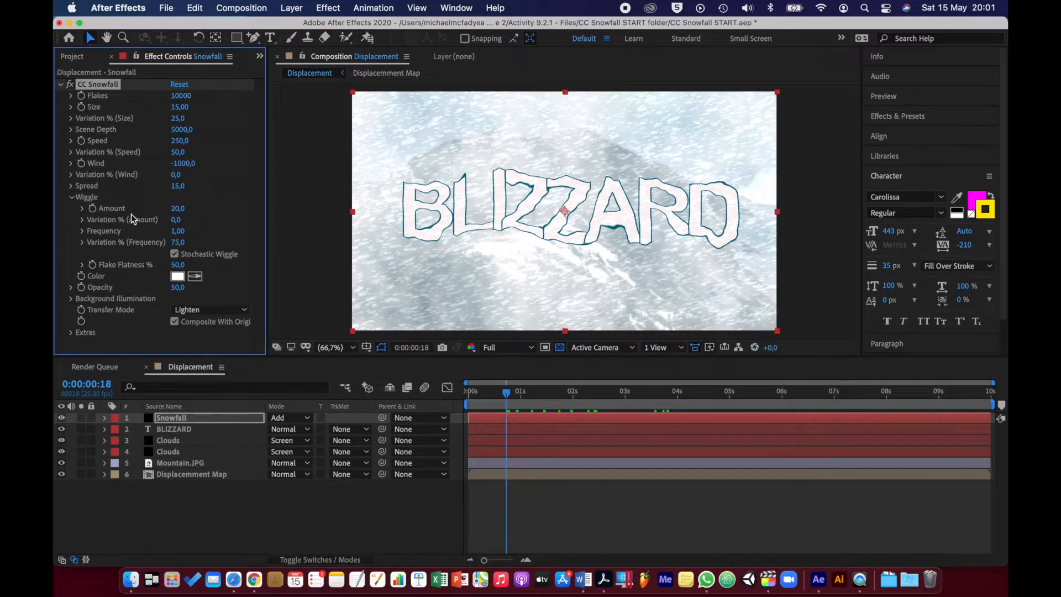
click(176, 210)
text(50)
key(Return)
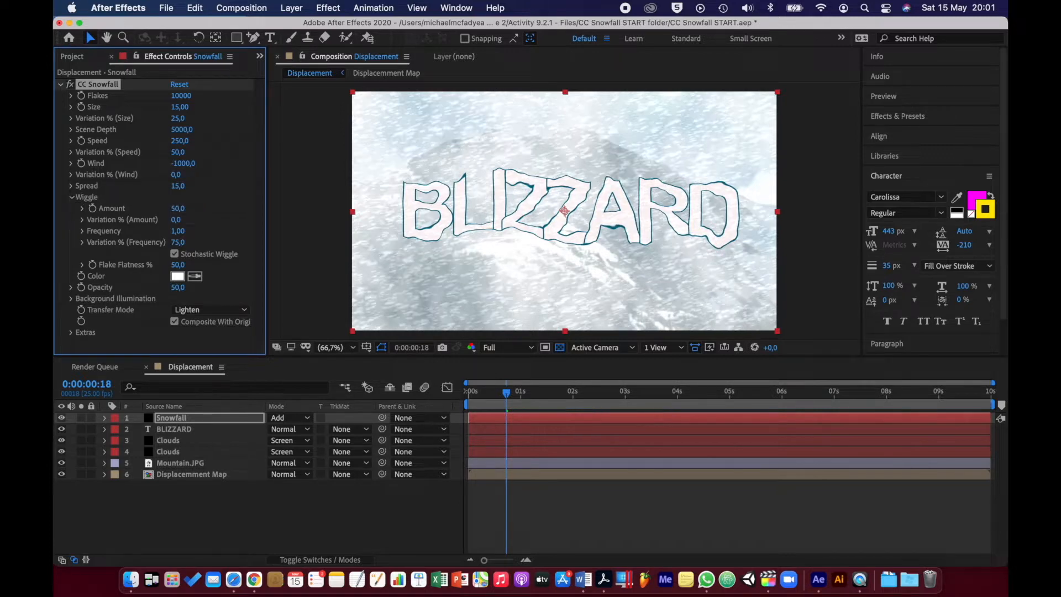
drag(506, 392, 457, 398)
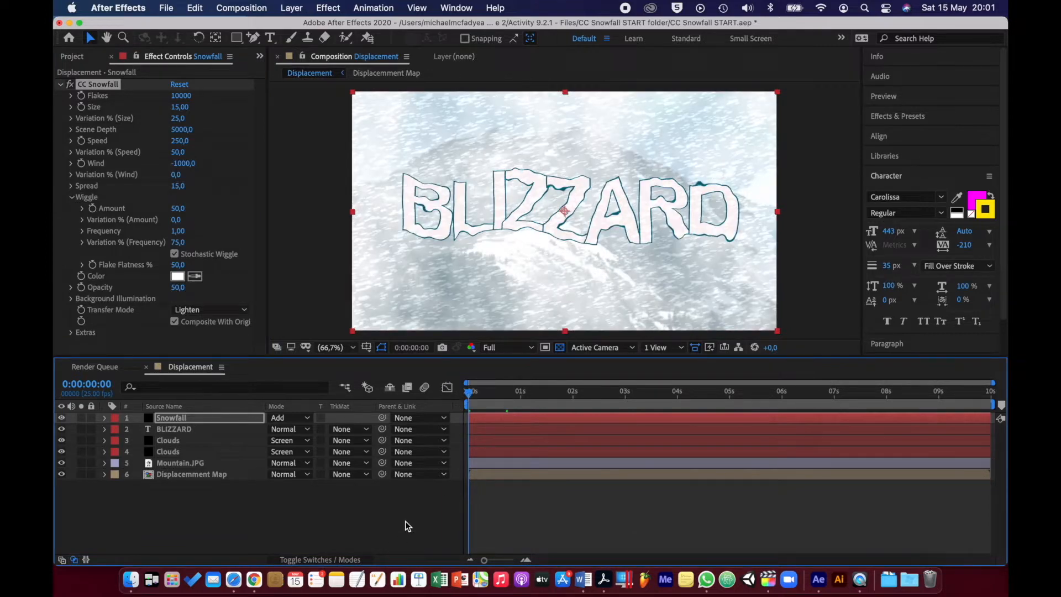
key(space)
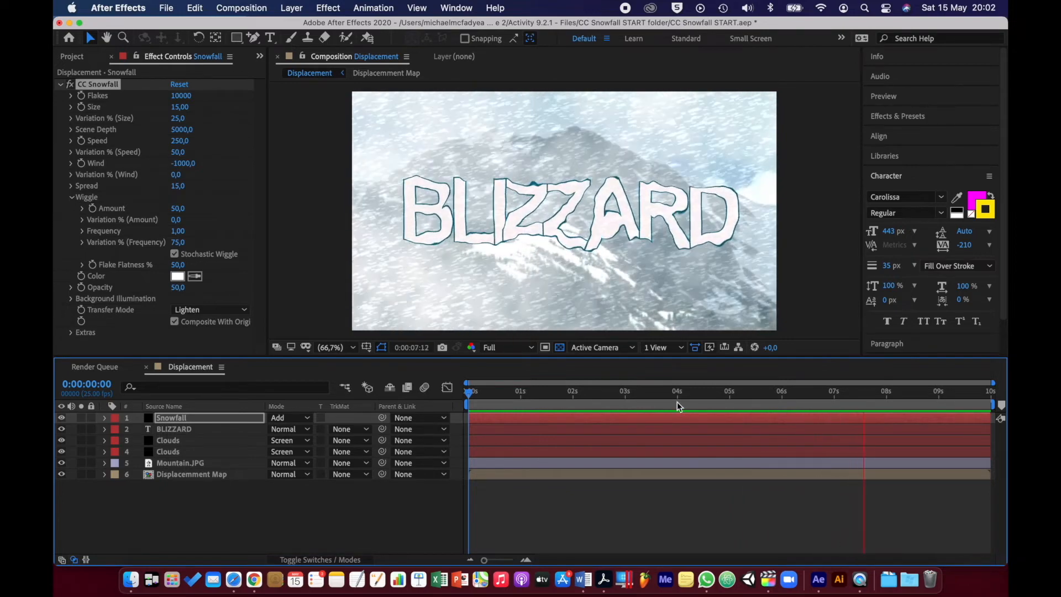
click(690, 393)
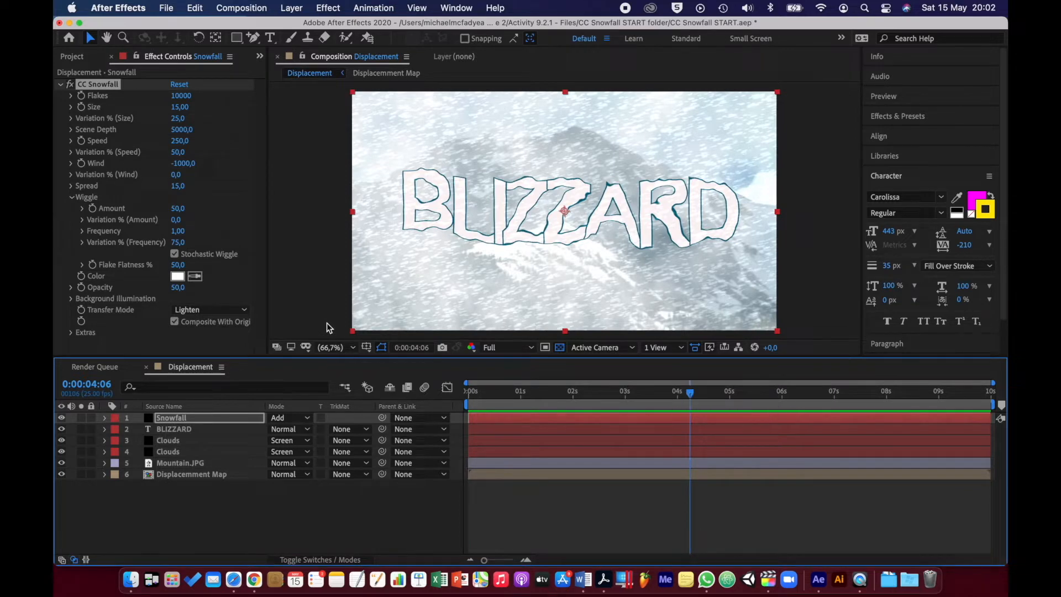
click(316, 517)
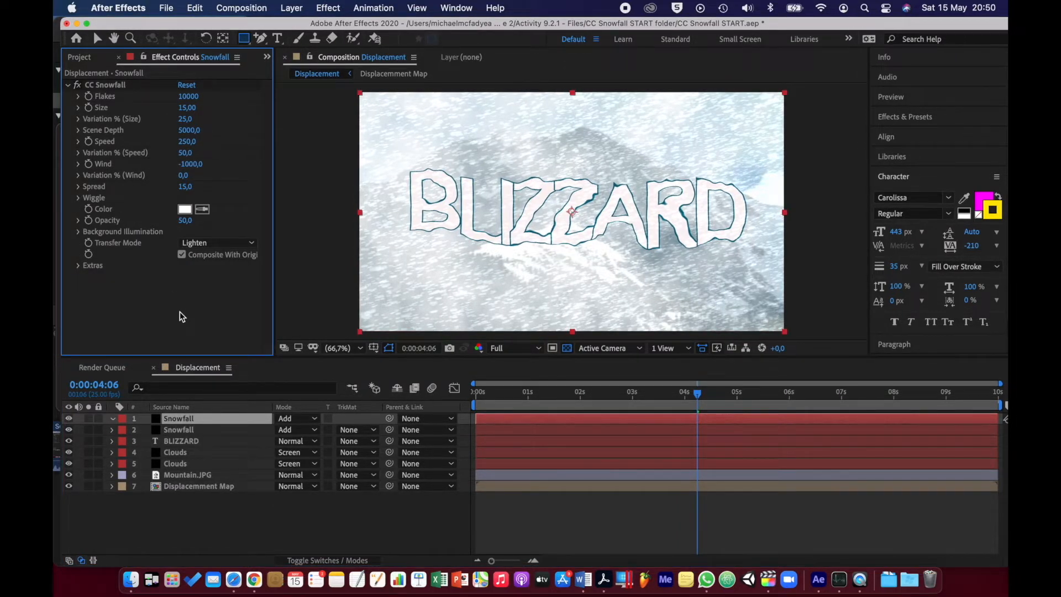
Start a new composition named Star, unlock its aspect ratio, and size it 100 x 100 px.
click(84, 59)
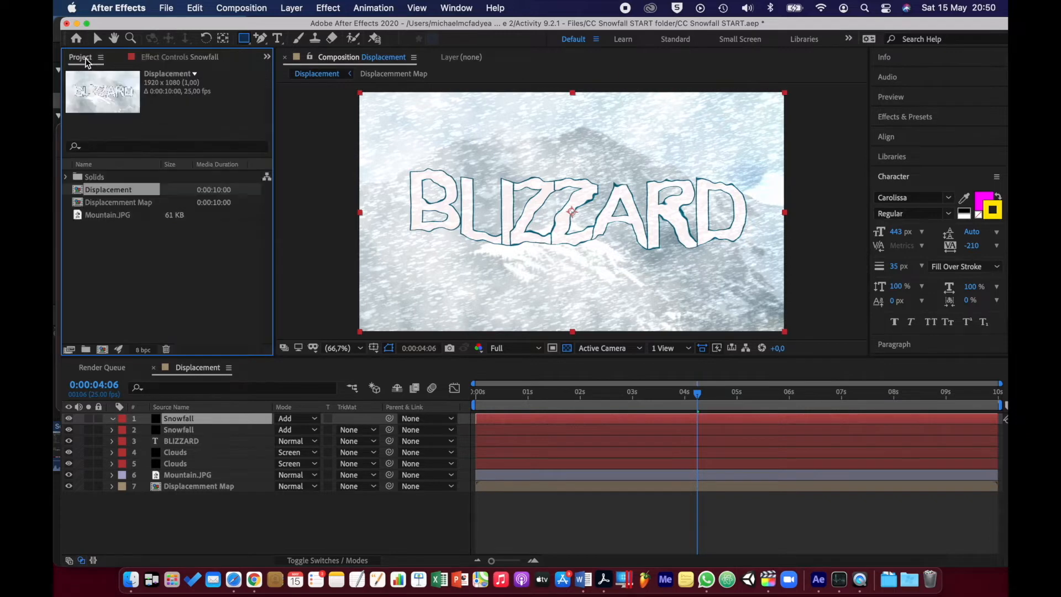
click(162, 305)
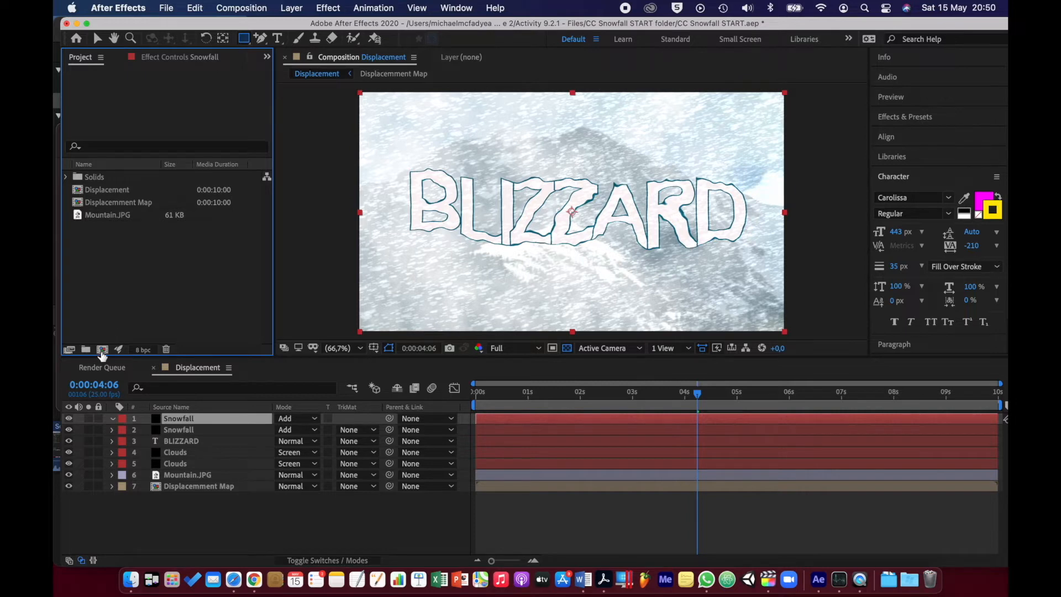
click(103, 348)
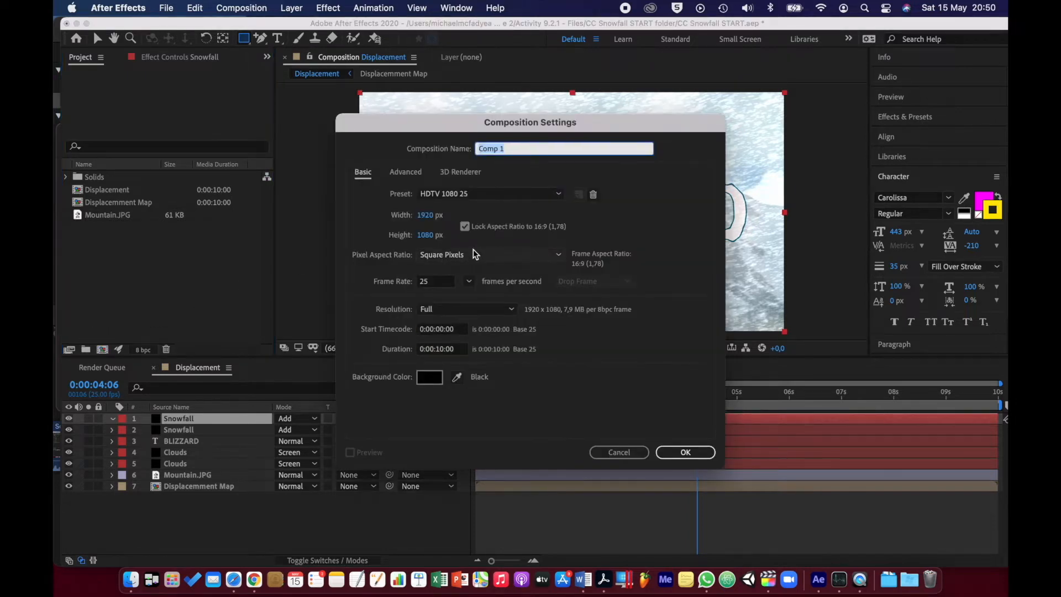
text(Star)
click(425, 215)
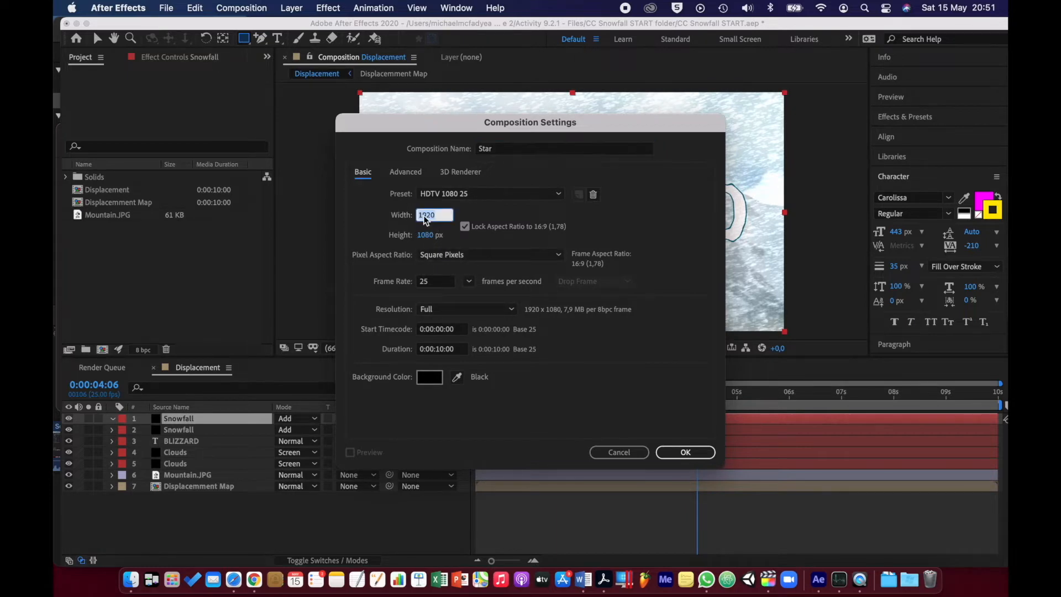
text(100)
key(Tab)
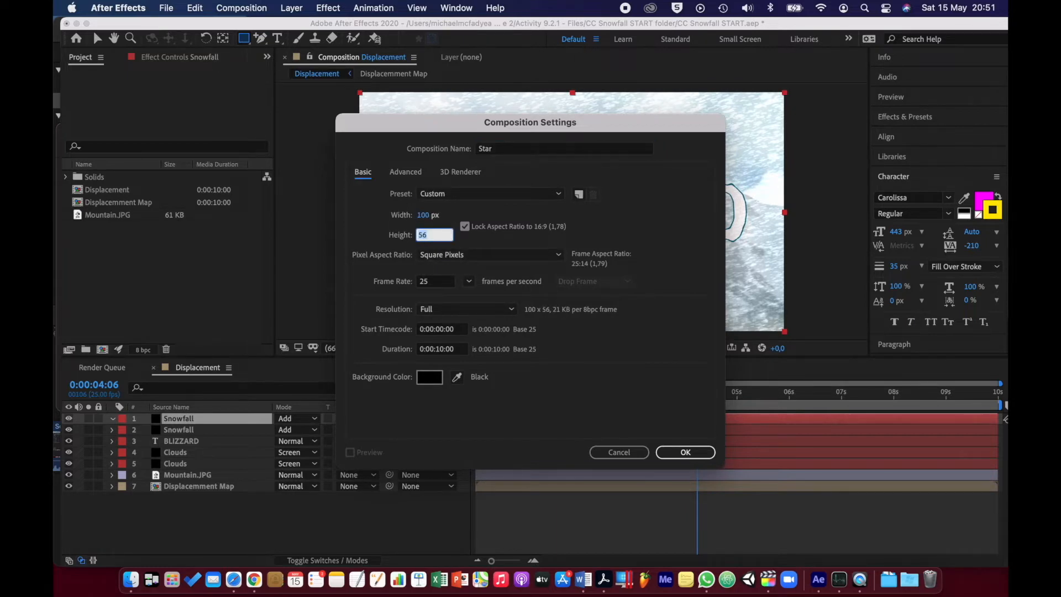
click(464, 226)
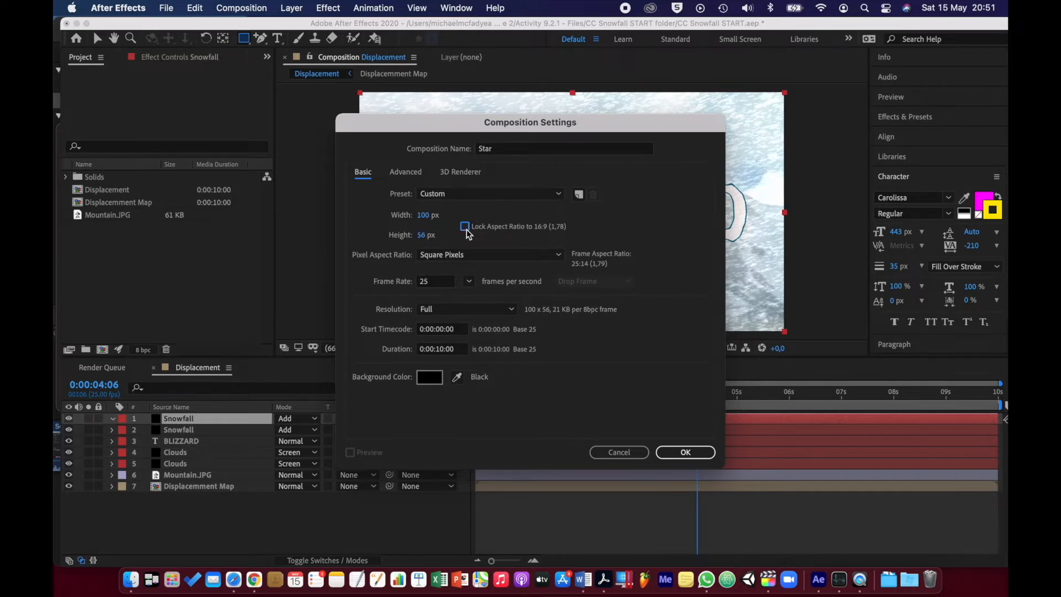
click(427, 235)
text(100)
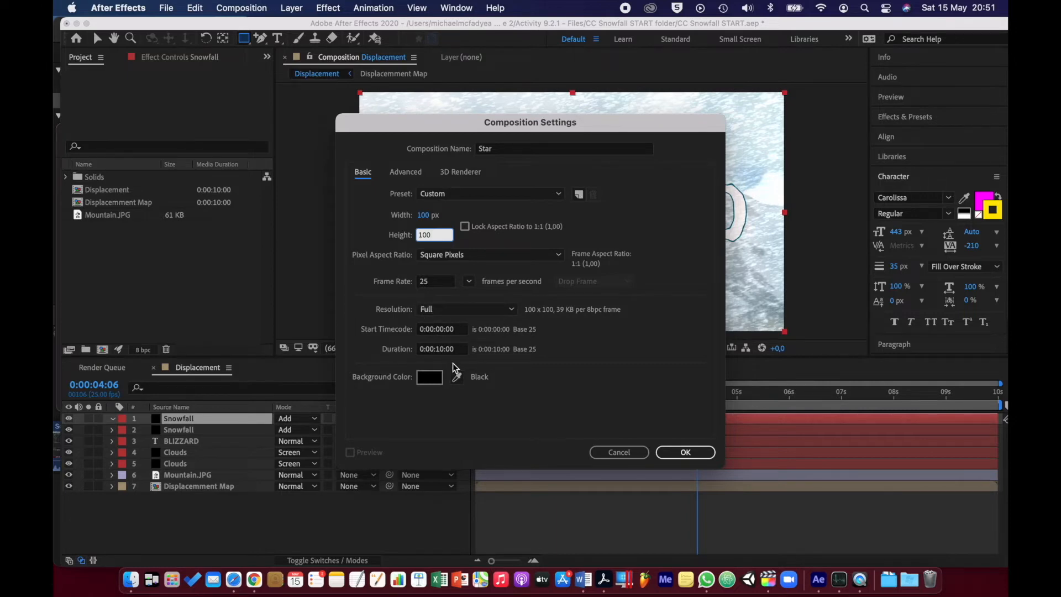
Set the Star composition's duration to 0:00:03:00 and create it.
click(441, 349)
click(437, 349)
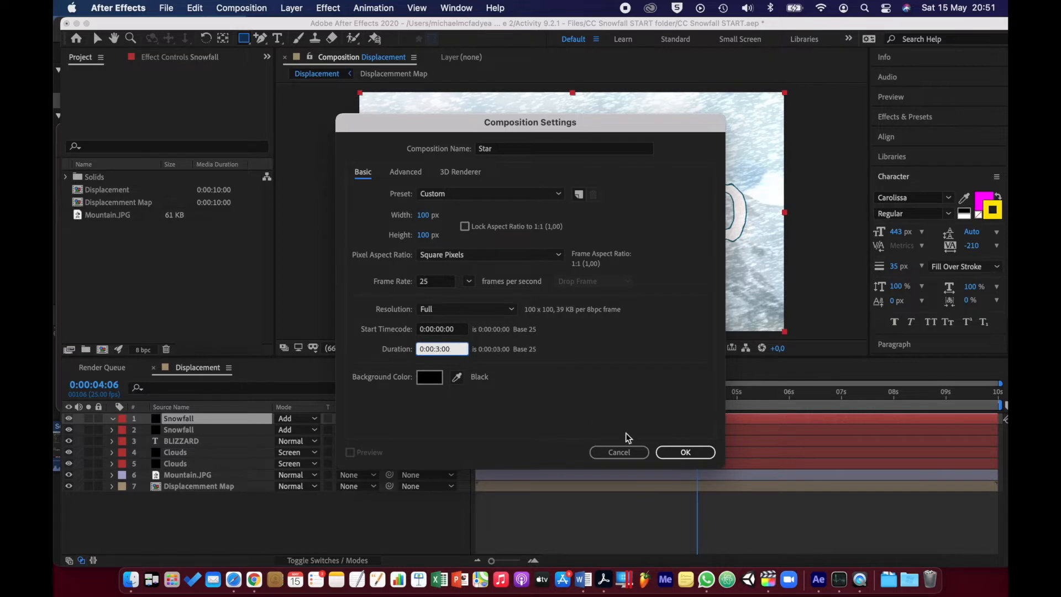
text(3)
click(685, 456)
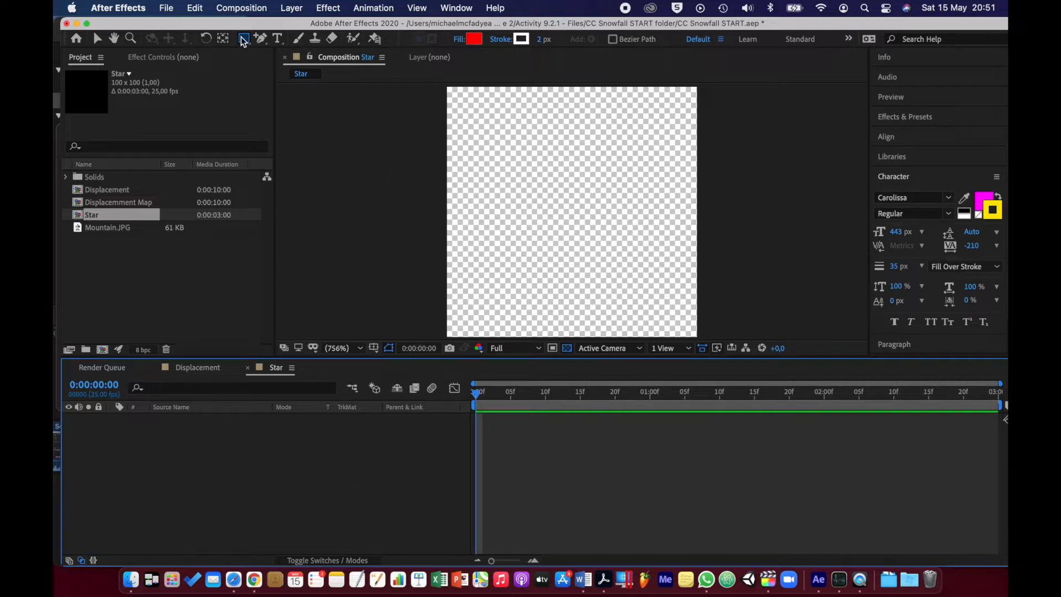
Draw a large five-pointed star with the Star tool and move it to the centre of the Star composition.
drag(244, 39, 273, 100)
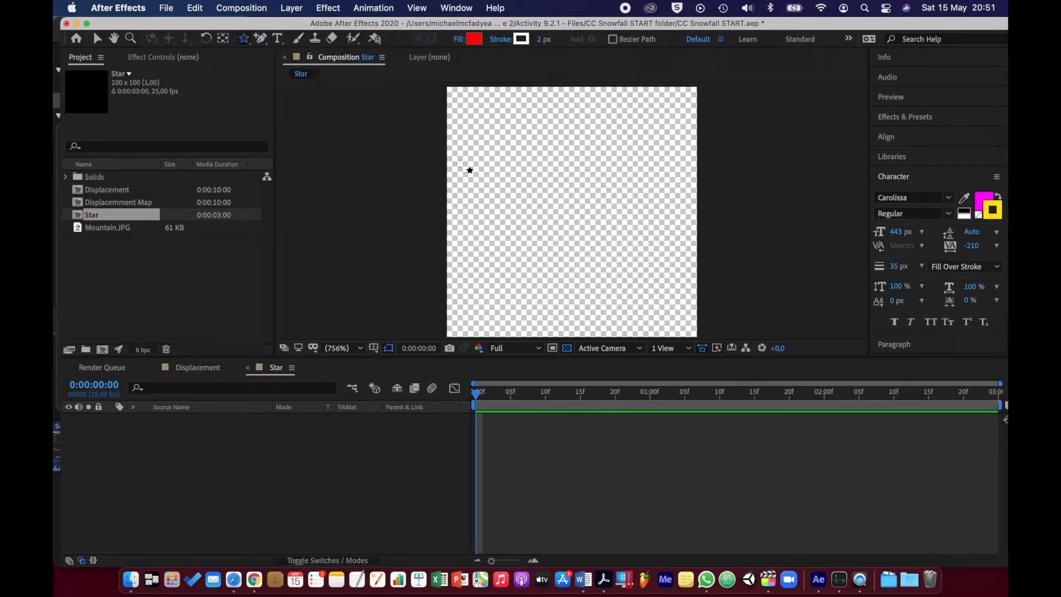
drag(552, 187, 618, 280)
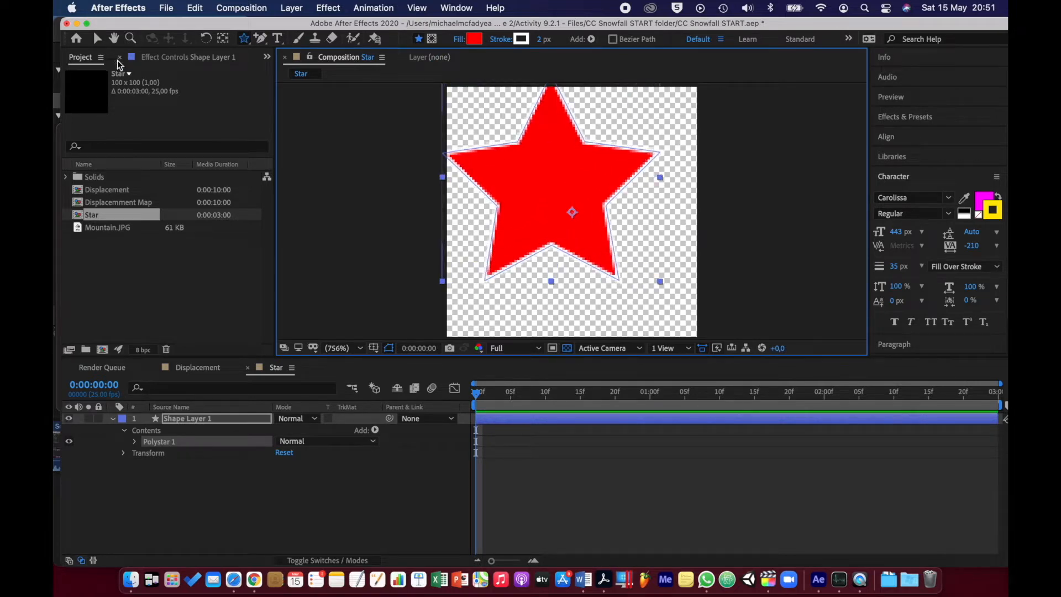
click(98, 41)
drag(591, 166, 612, 197)
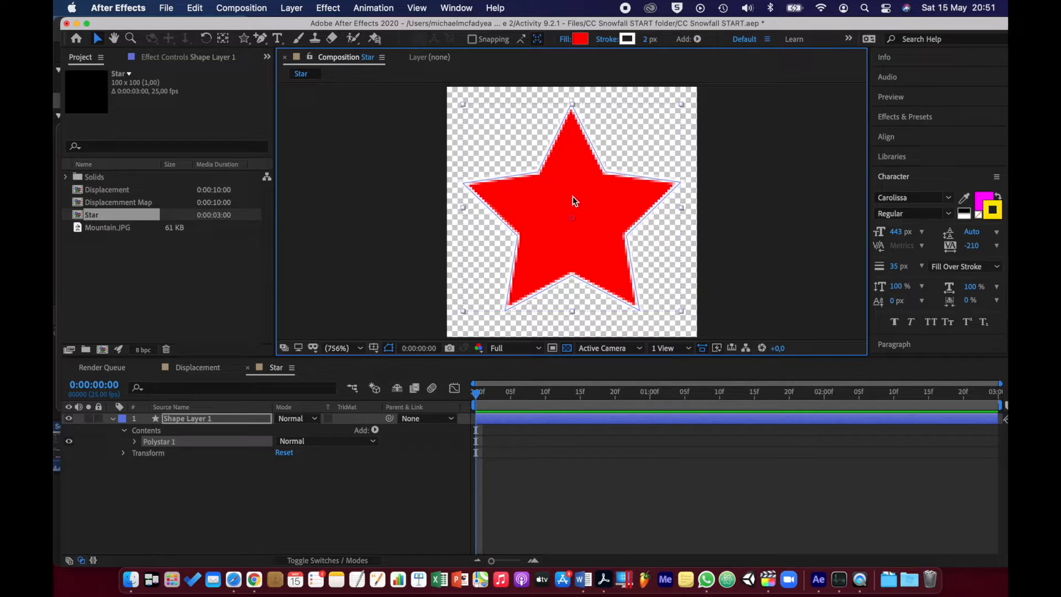
Change the star's fill colour from the default red to orange (FFAF00).
click(580, 40)
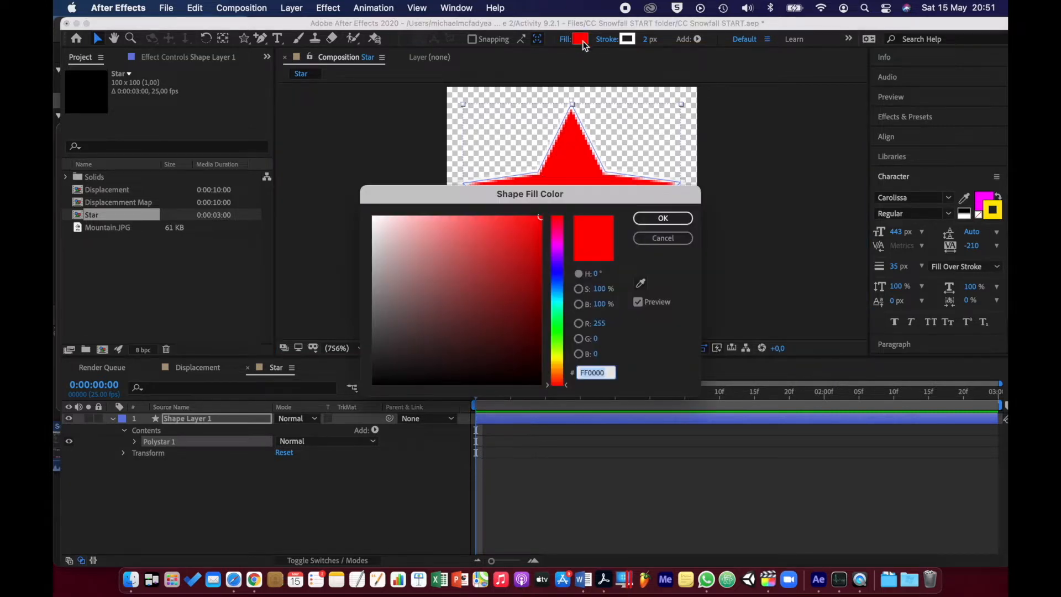
click(559, 366)
click(647, 219)
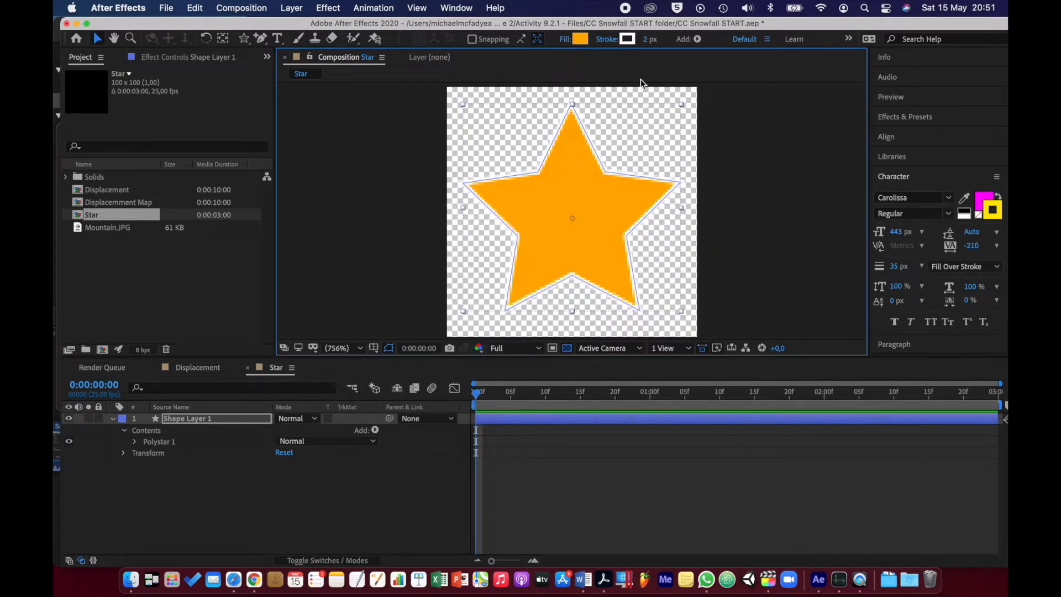
Change the star's stroke colour to bright magenta and nudge the star slightly downward in the composition.
click(627, 39)
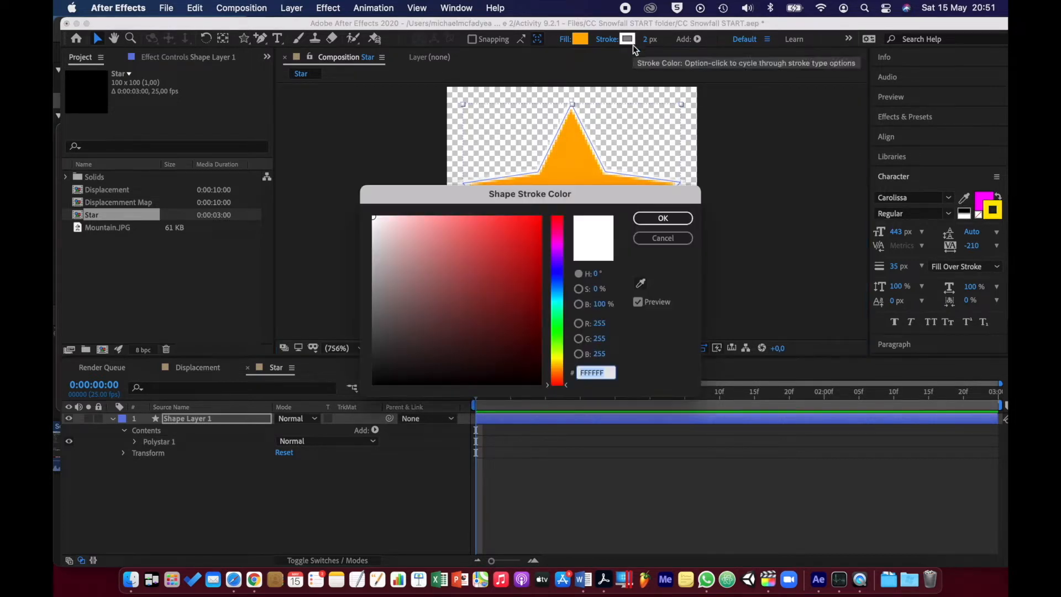
click(558, 244)
click(539, 222)
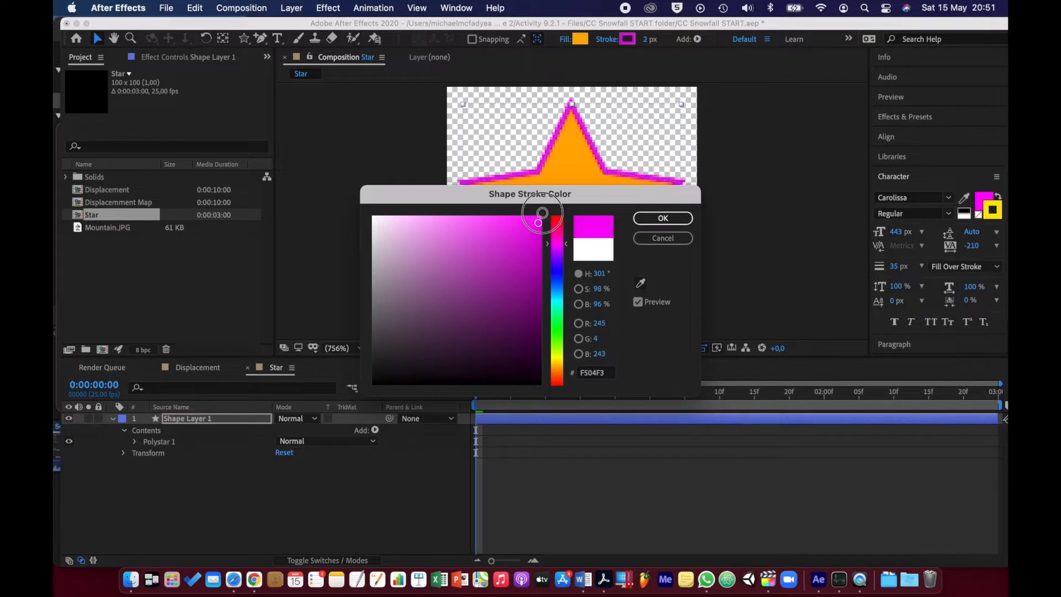
click(660, 219)
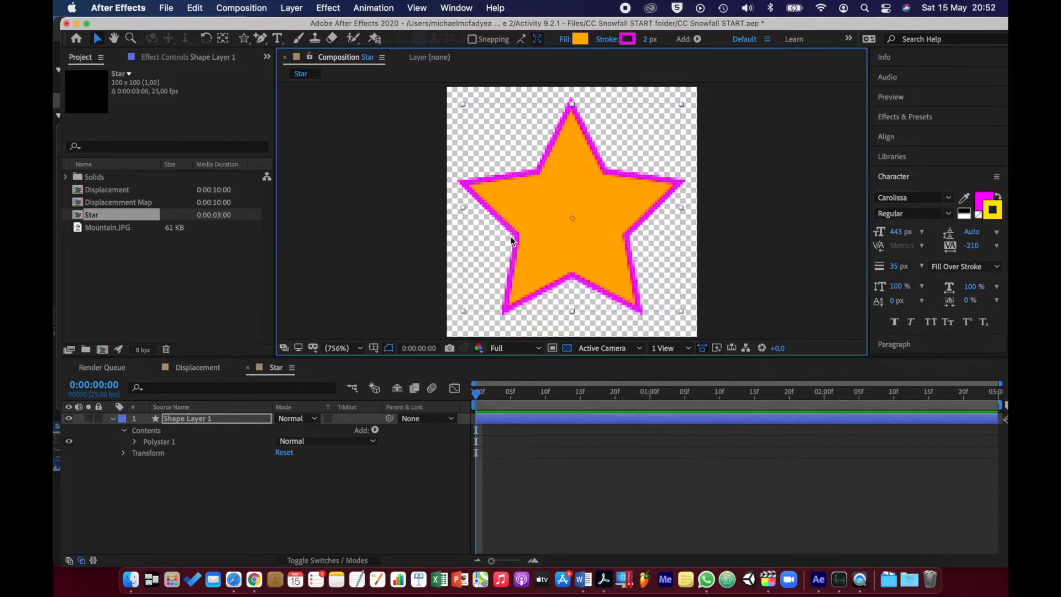
drag(557, 242, 556, 244)
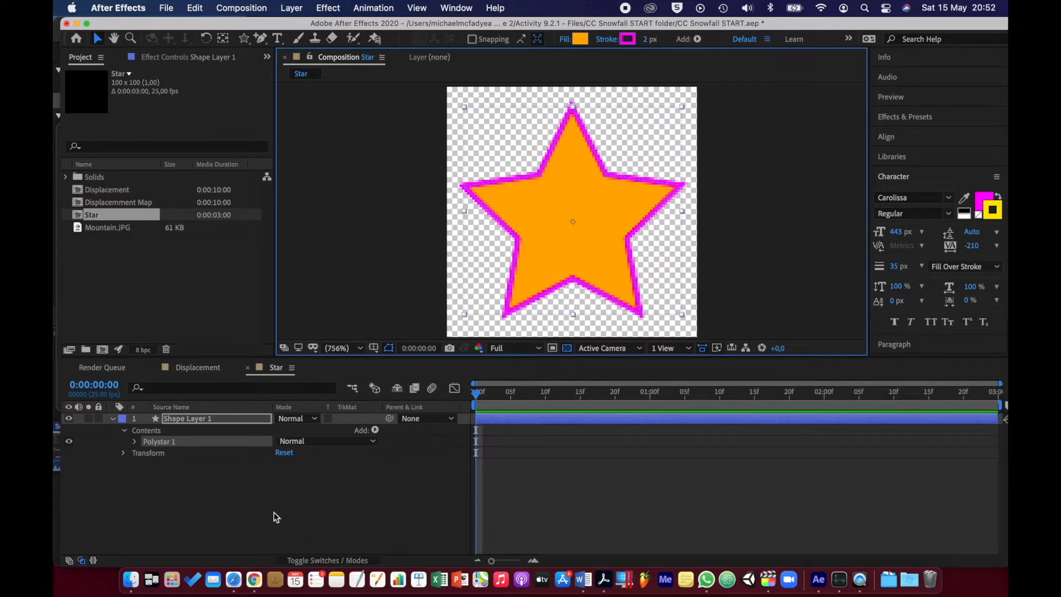
Animate the Polystar Path Points of Shape Layer 1 with a starting keyframe at 0:00:00:00 and a keyframe of 15 at 0:00:01:11.
click(188, 419)
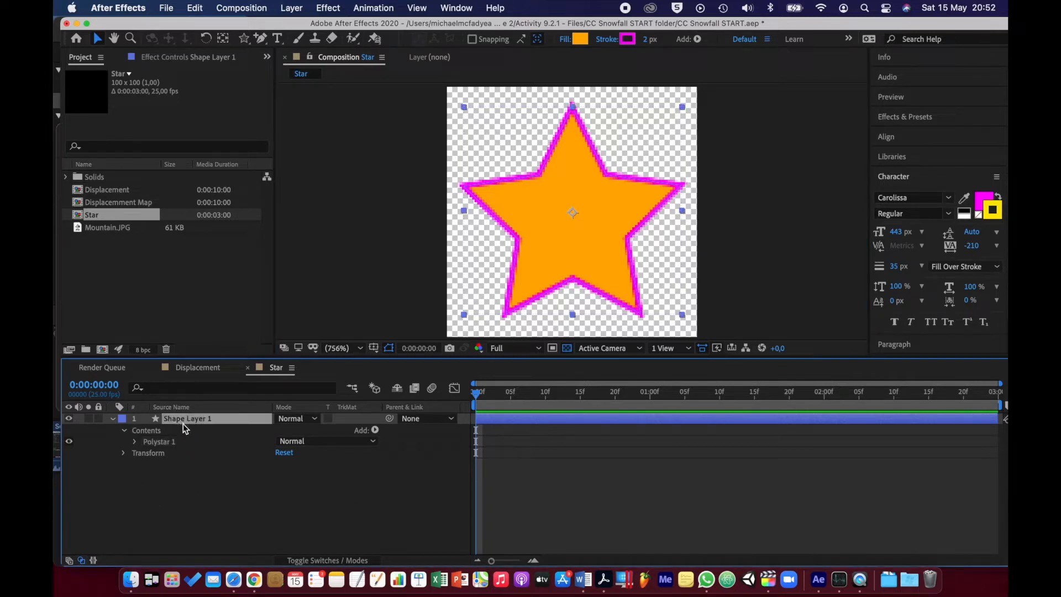
click(135, 442)
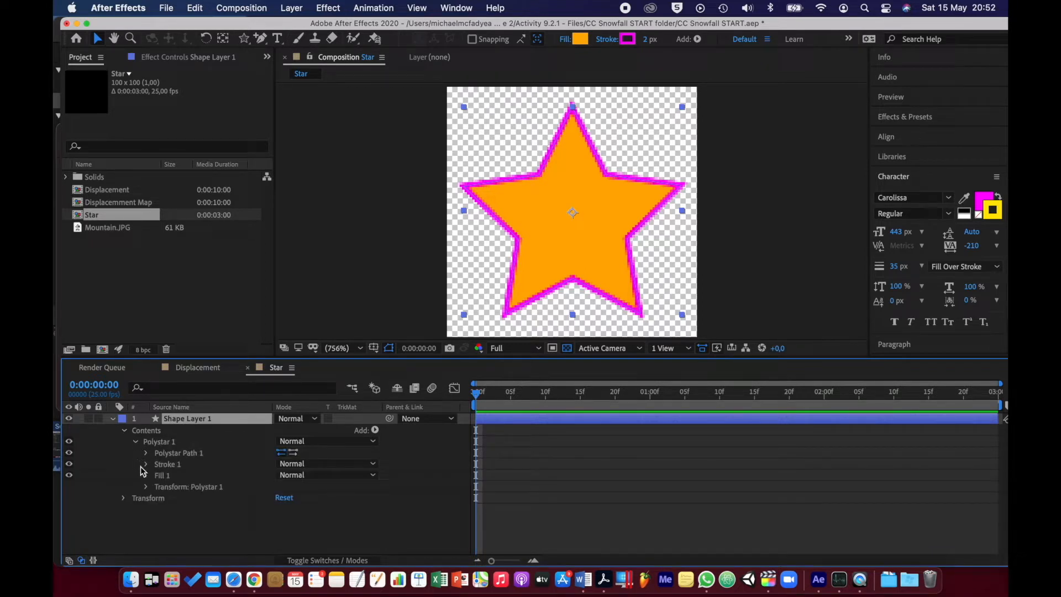
click(146, 453)
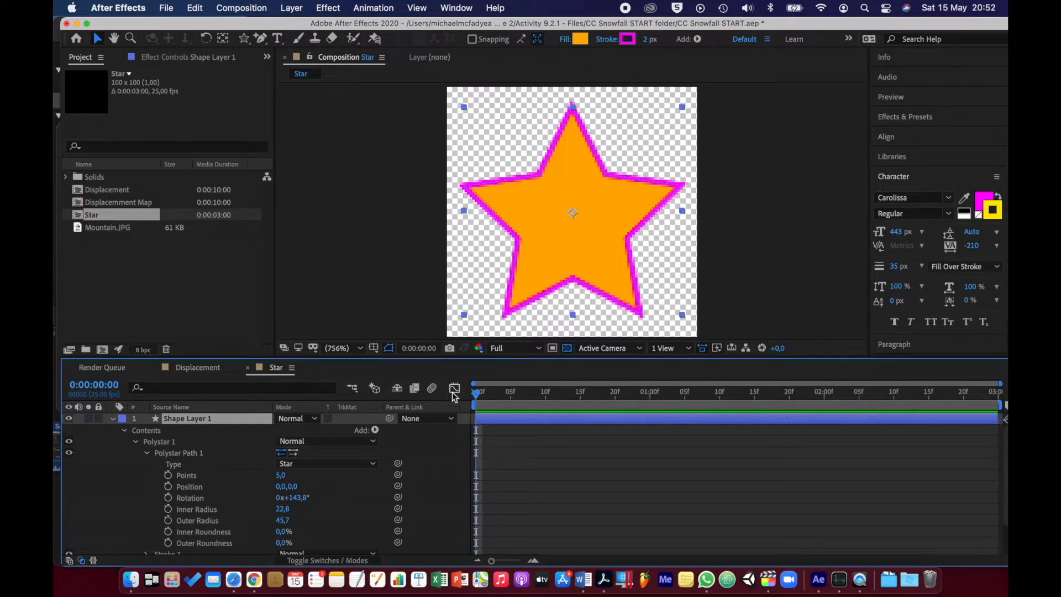
click(168, 475)
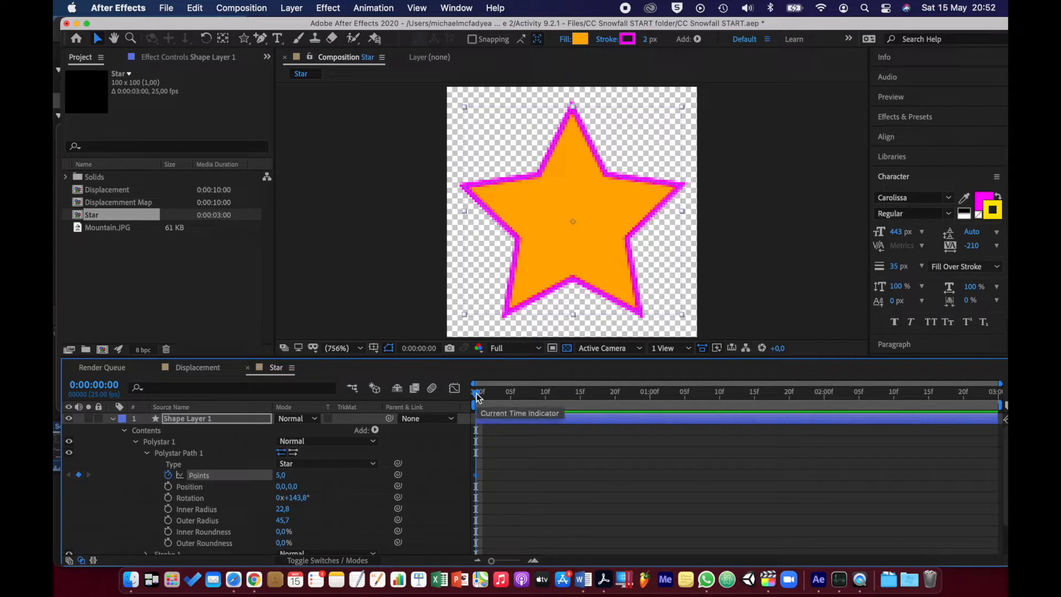
drag(476, 397, 724, 417)
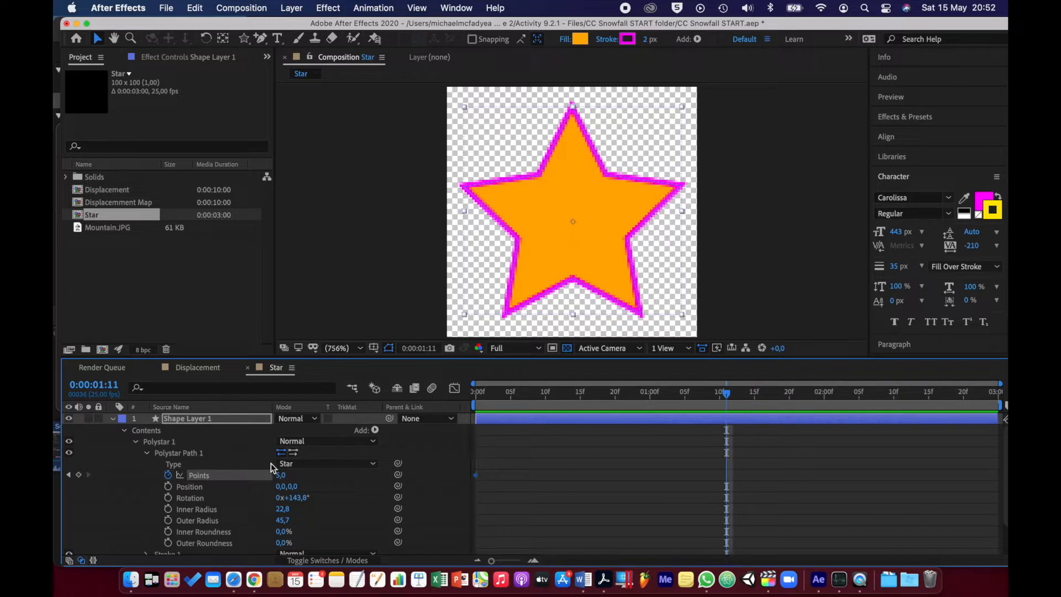
drag(281, 477, 285, 475)
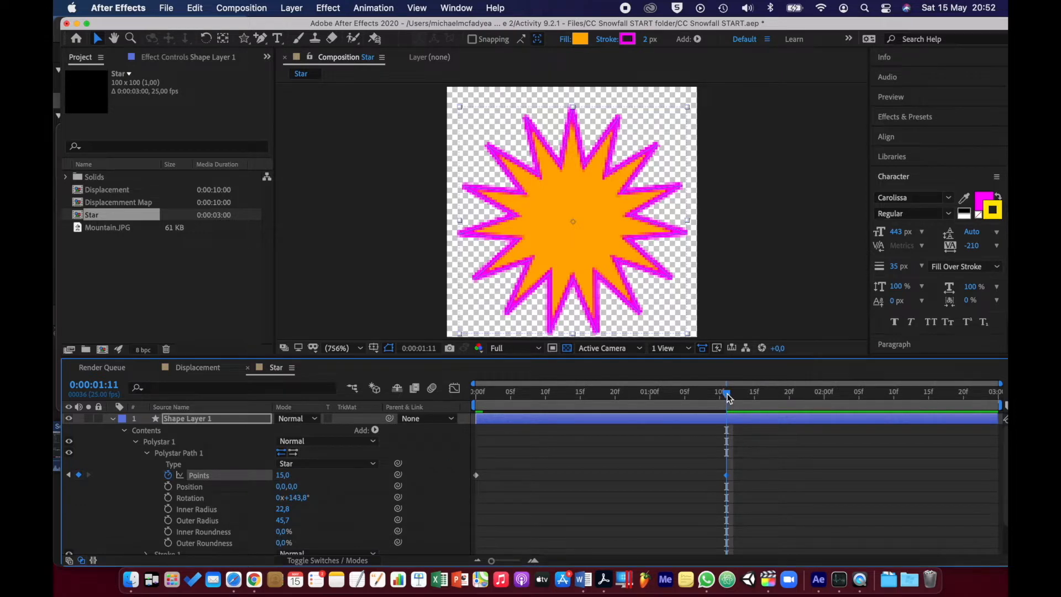
Add a Points keyframe of 5 at 0:00:02:24 and preview the star's animation.
drag(727, 397, 990, 393)
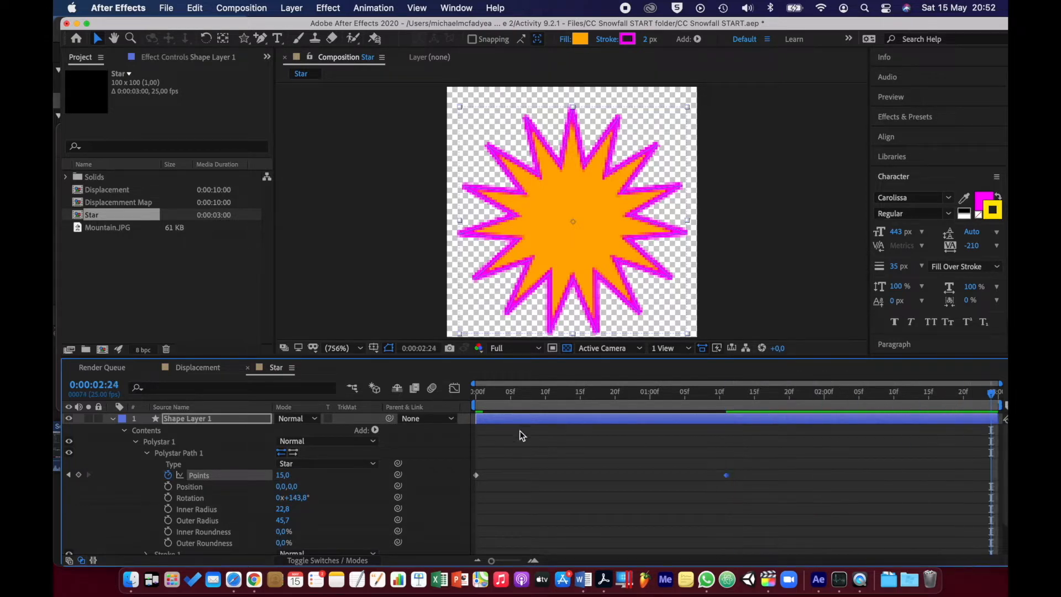
click(284, 475)
text(5)
key(Return)
key(space)
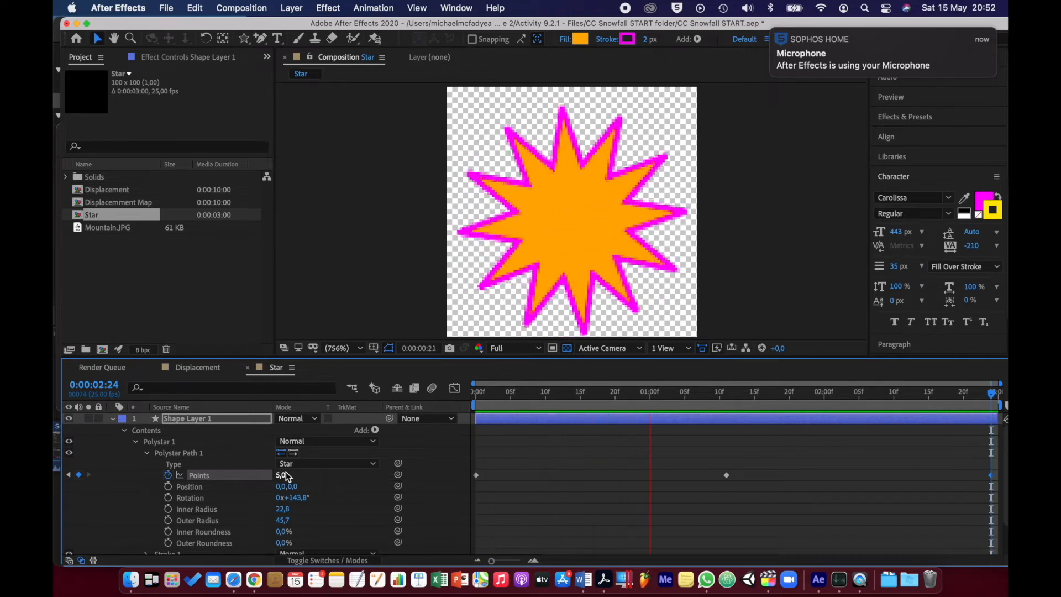
key(space)
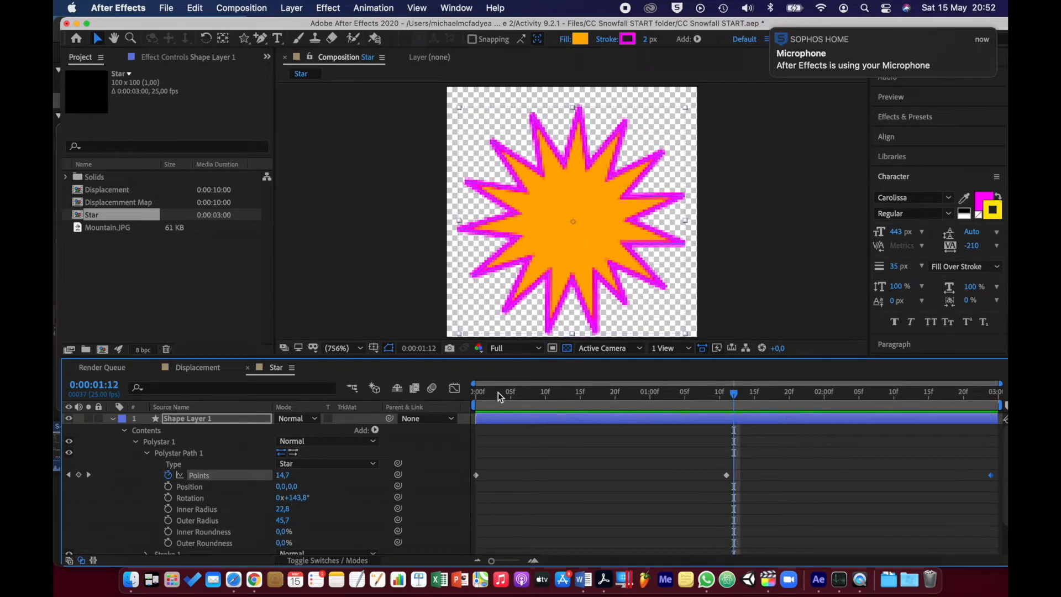
Add keyframes for Inner Radius, Outer Radius, Inner Roundness and Outer Roundness at 0:00:00:00.
click(476, 392)
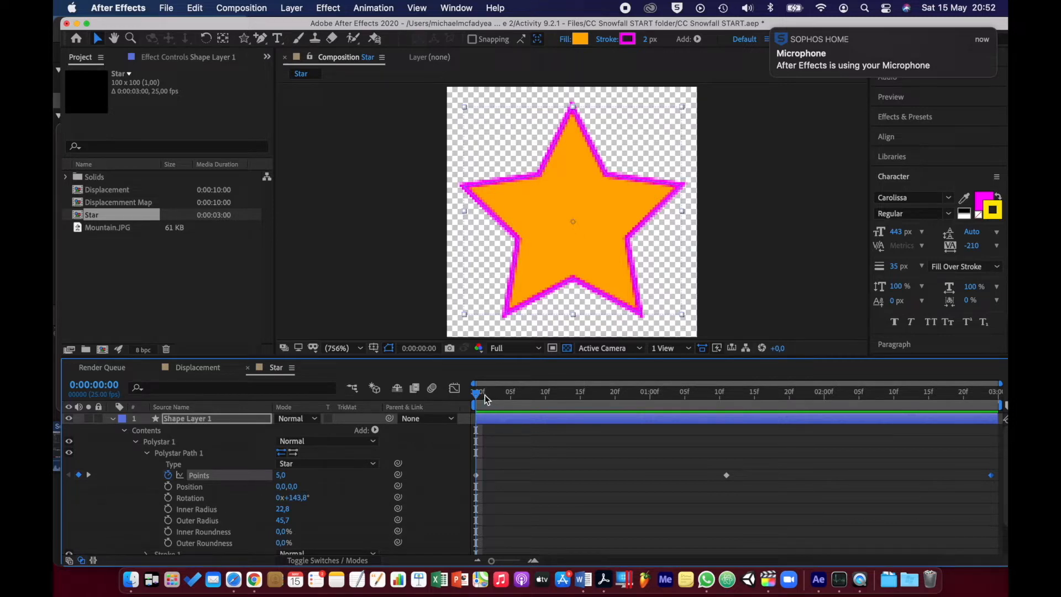
click(168, 509)
click(168, 520)
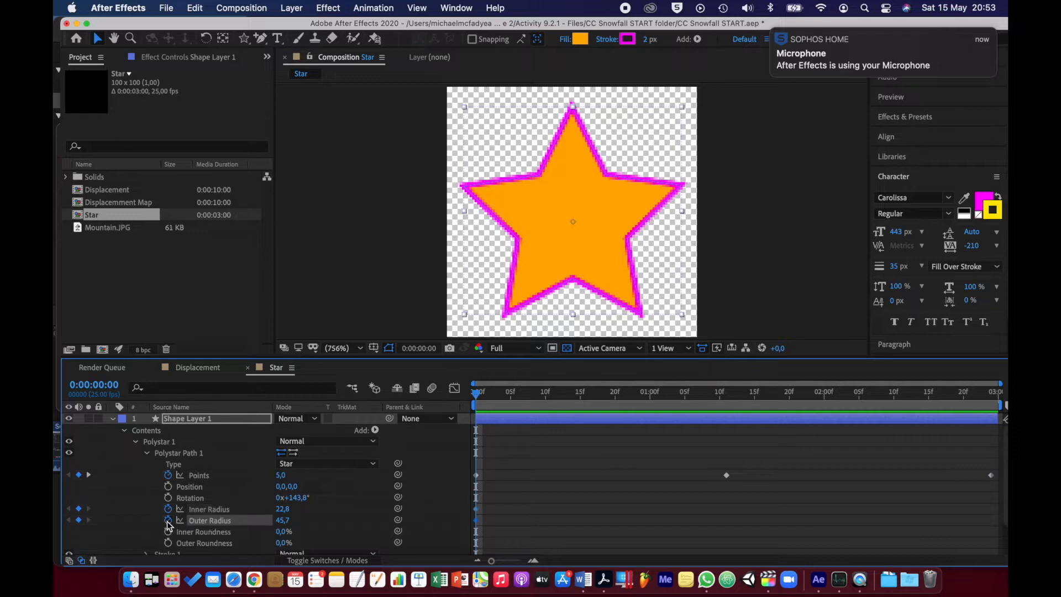
click(168, 531)
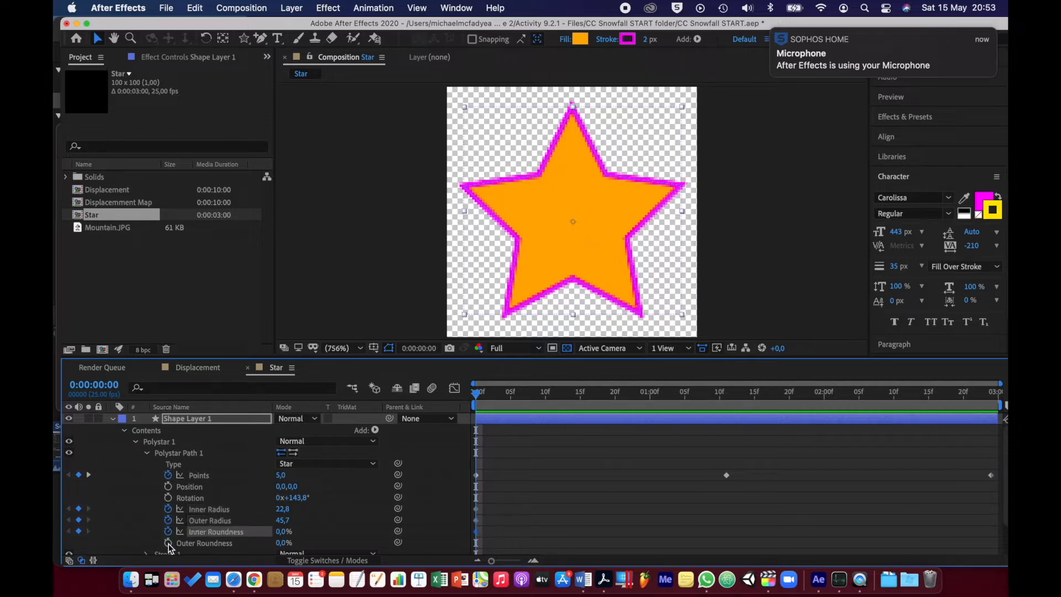
click(168, 542)
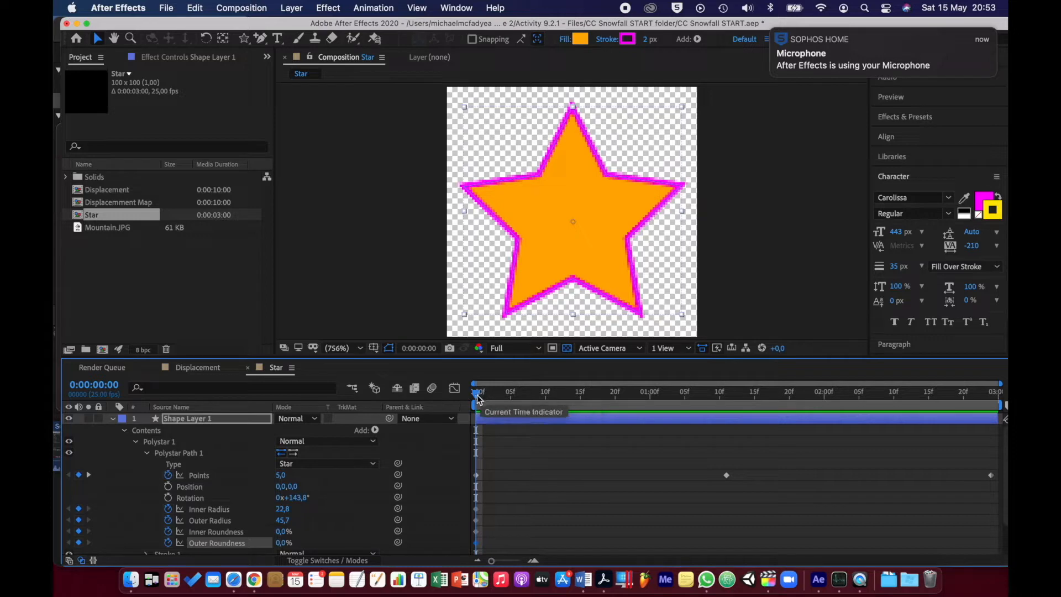
Add keyframes repeating the Inner Radius, Outer Radius, Inner Roundness and Outer Roundness values at 0:00:02:24.
drag(479, 398, 991, 395)
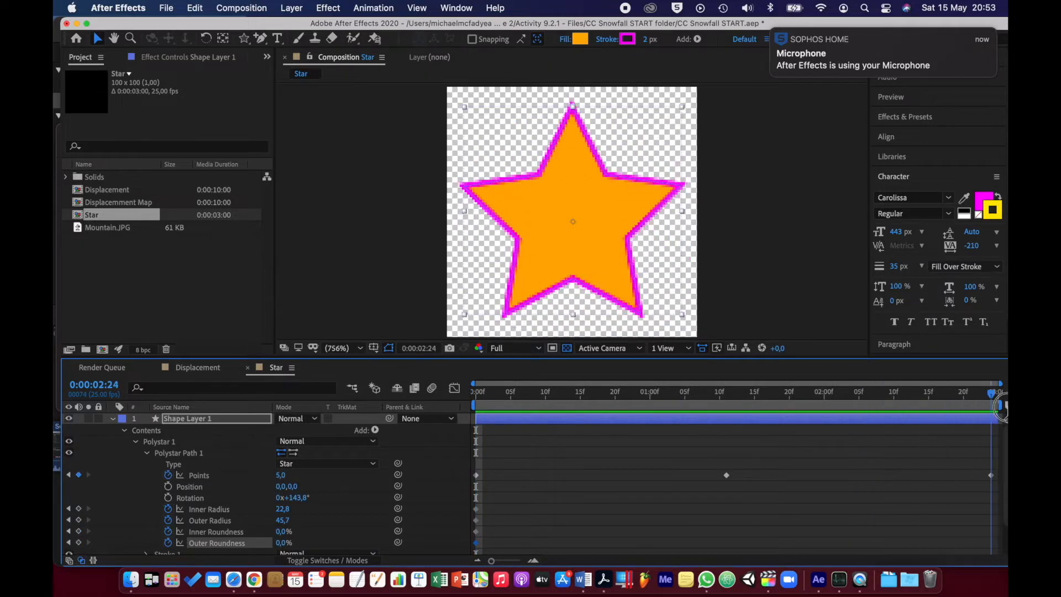
click(79, 509)
click(78, 520)
click(78, 531)
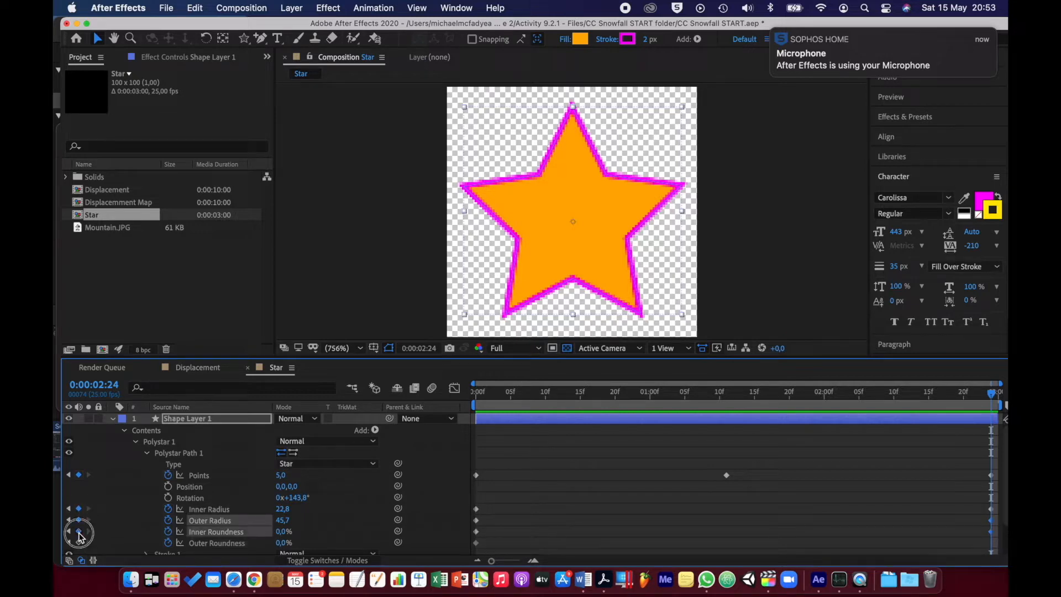
click(78, 542)
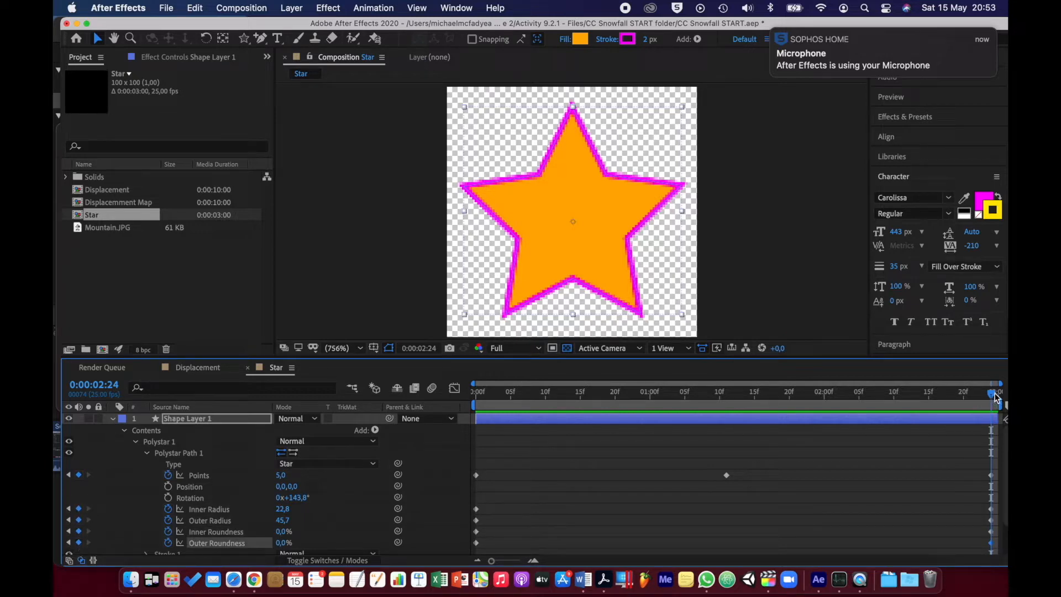
At 0:00:01:11, set Inner Radius to 36,8, Outer Radius to 10,7, Inner Roundness to -198% and Outer Roundness to -268%.
drag(993, 393, 726, 419)
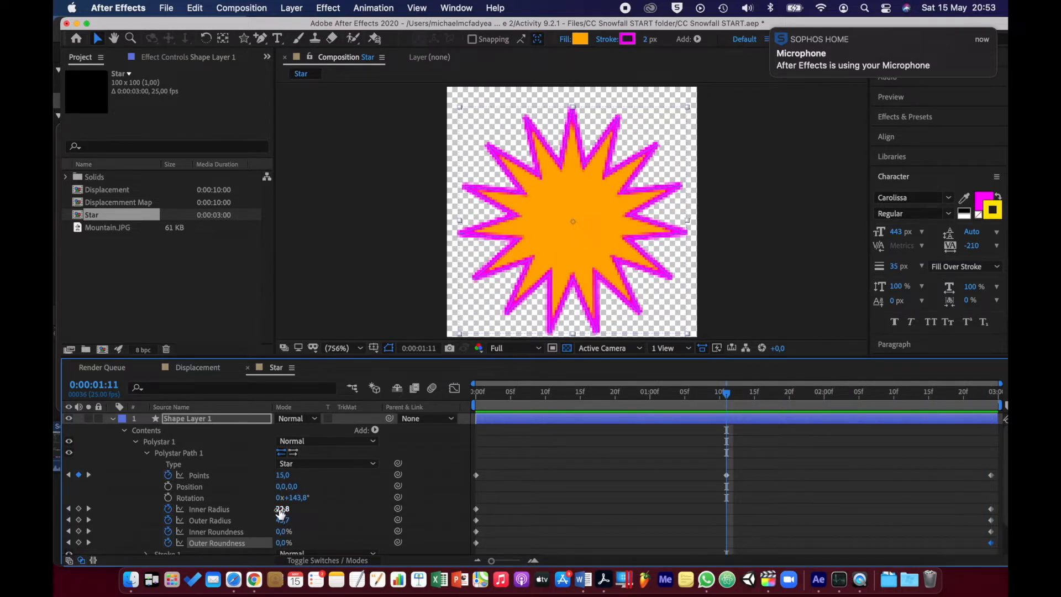
drag(281, 512, 161, 543)
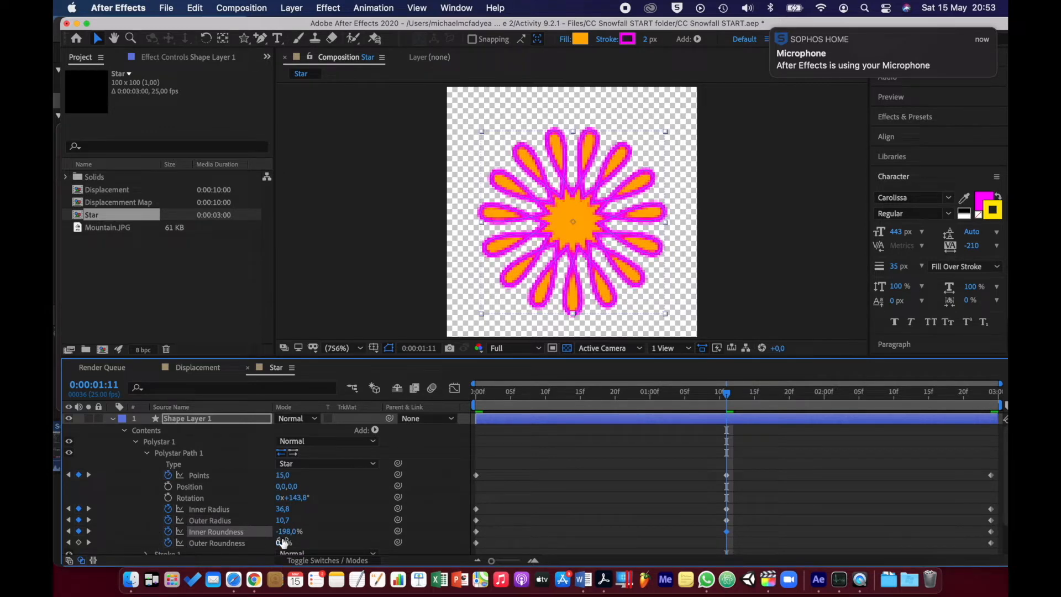
drag(282, 542, 118, 555)
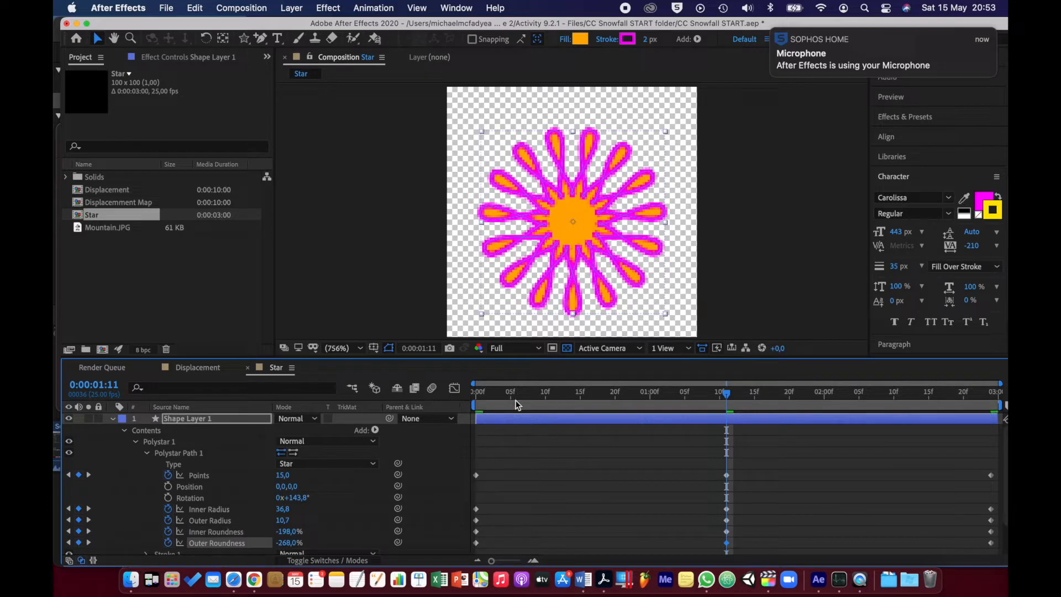
Enlarge the burst shape with Outer Radius 16,7 and Inner Radius 43,8, and nudge it slightly up to centre it.
mouse_move(284, 521)
mouse_down()
mouse_move(302, 519)
mouse_move(284, 519)
mouse_move(287, 509)
mouse_up()
click(287, 508)
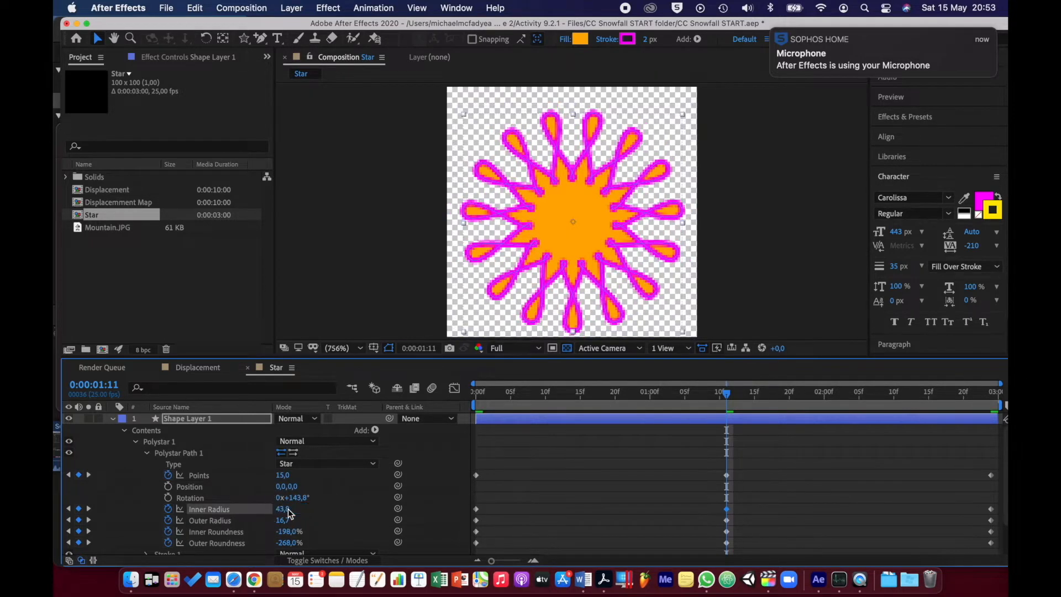
click(568, 255)
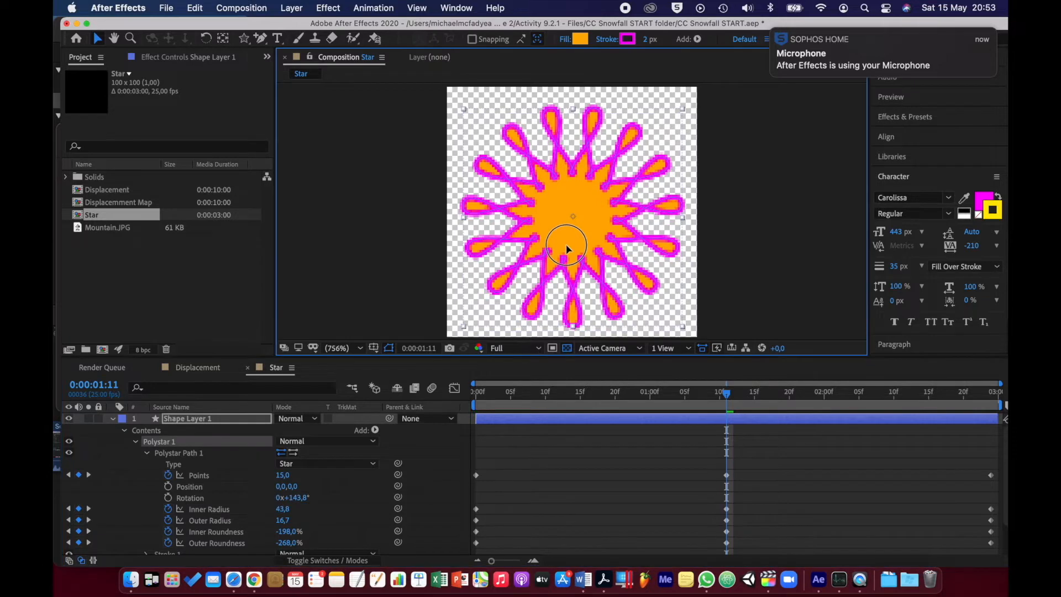
Add keyframes for the Fill 1 Color at 0:00:00:00 and 0:00:02:24, keeping the orange at both times.
mouse_move(725, 390)
mouse_down()
mouse_move(473, 387)
mouse_move(598, 366)
mouse_move(938, 395)
mouse_move(474, 394)
mouse_up()
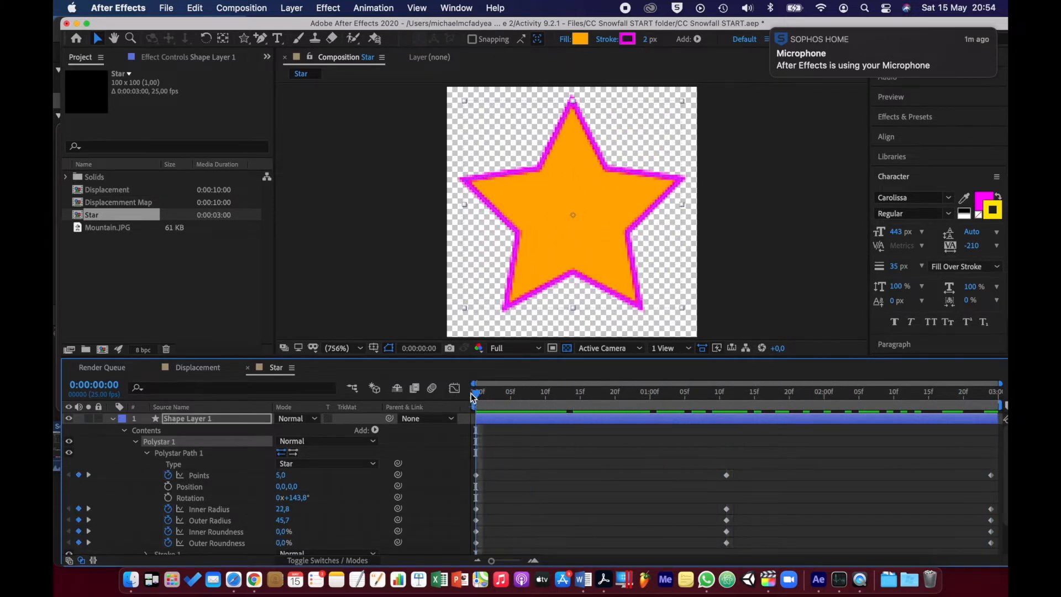
click(147, 453)
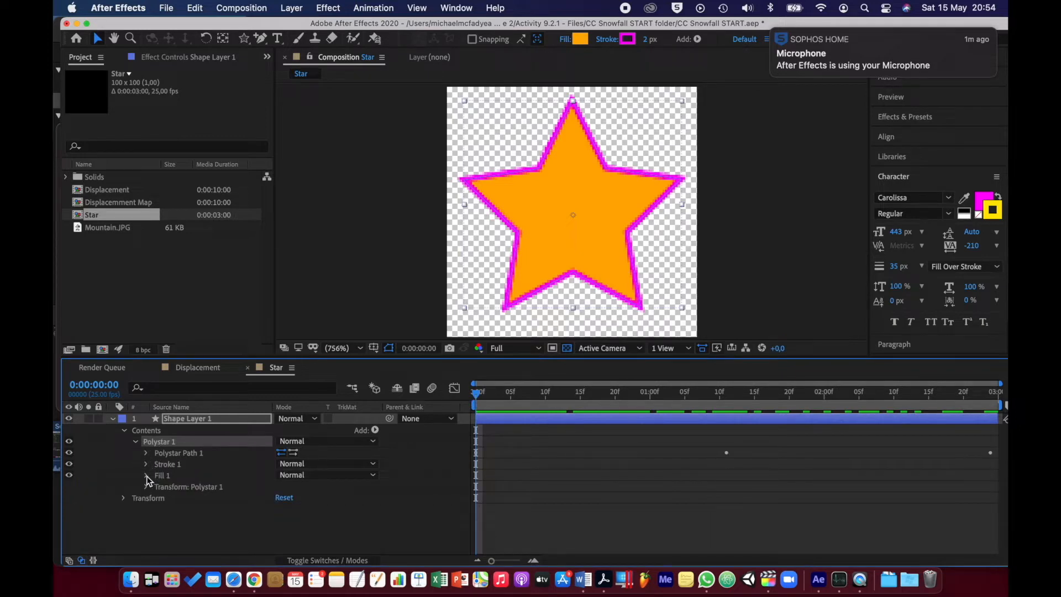
click(146, 475)
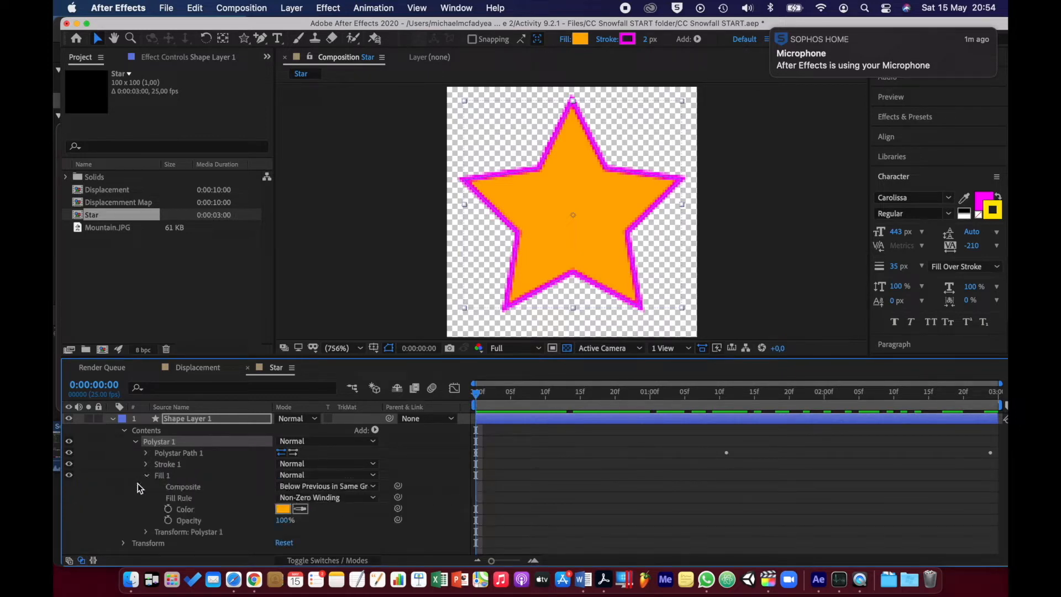
click(169, 509)
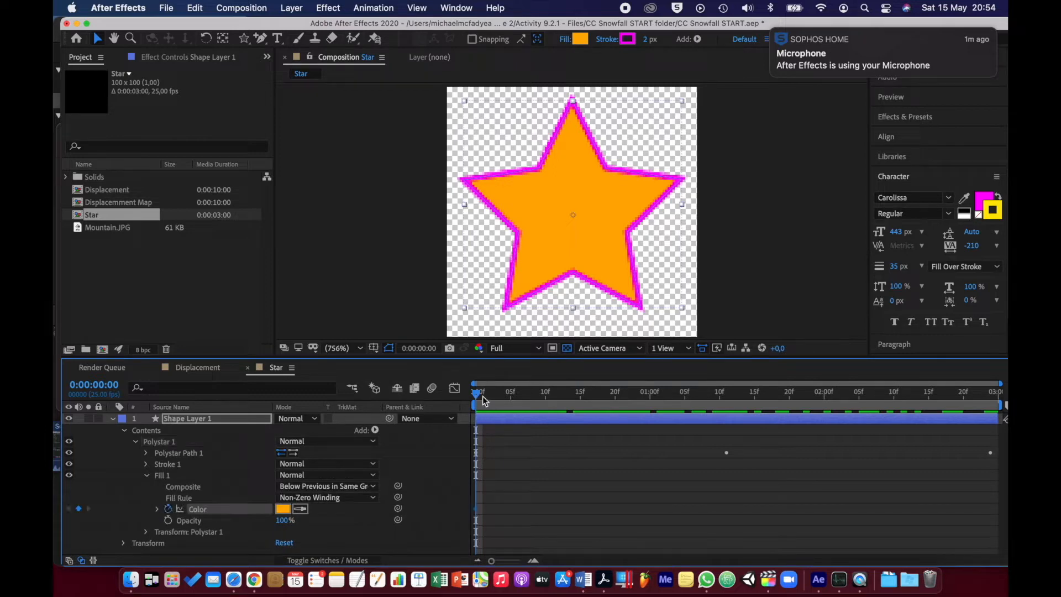
drag(476, 396, 993, 395)
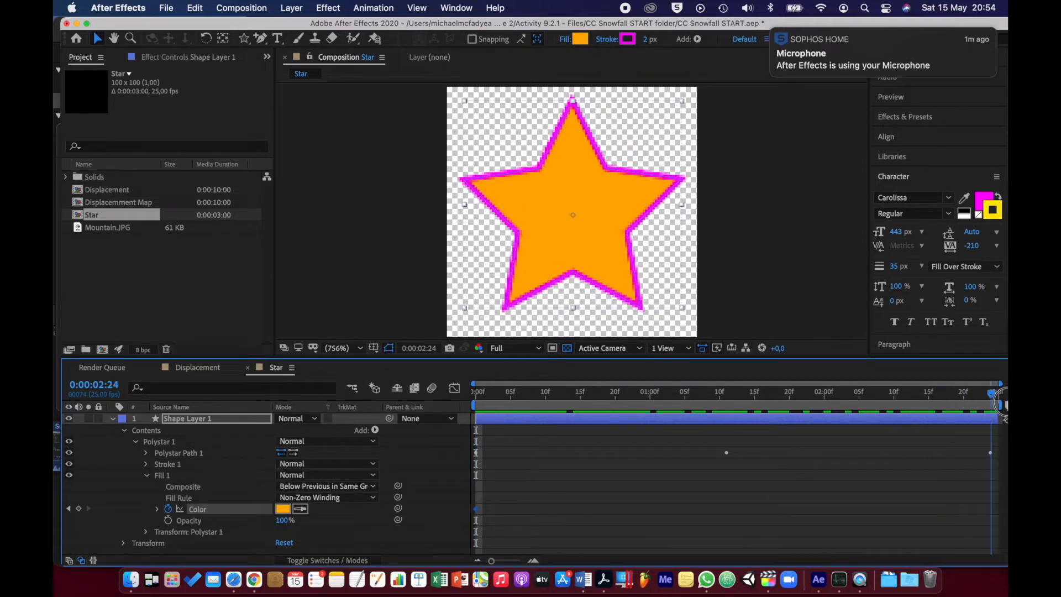
click(78, 509)
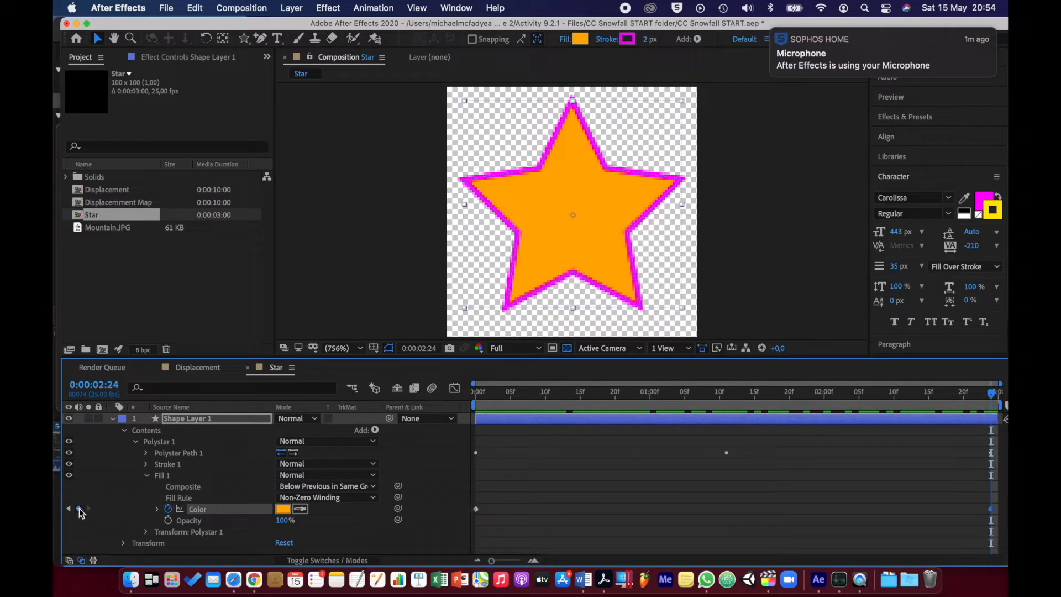
At 0:00:01:11, set the Fill 1 Color to lime green B9FF00.
click(731, 396)
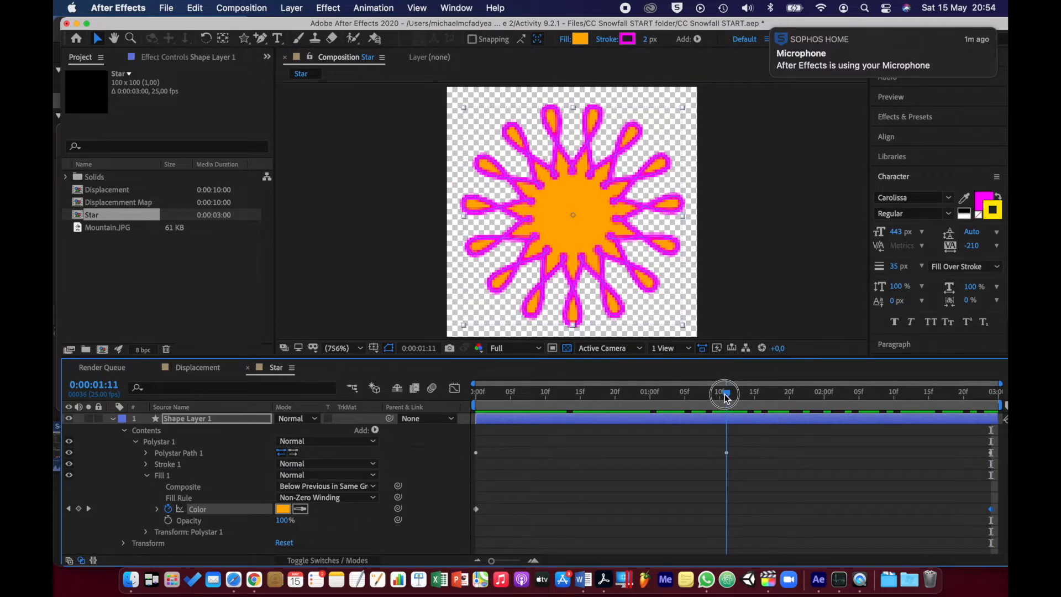
click(285, 508)
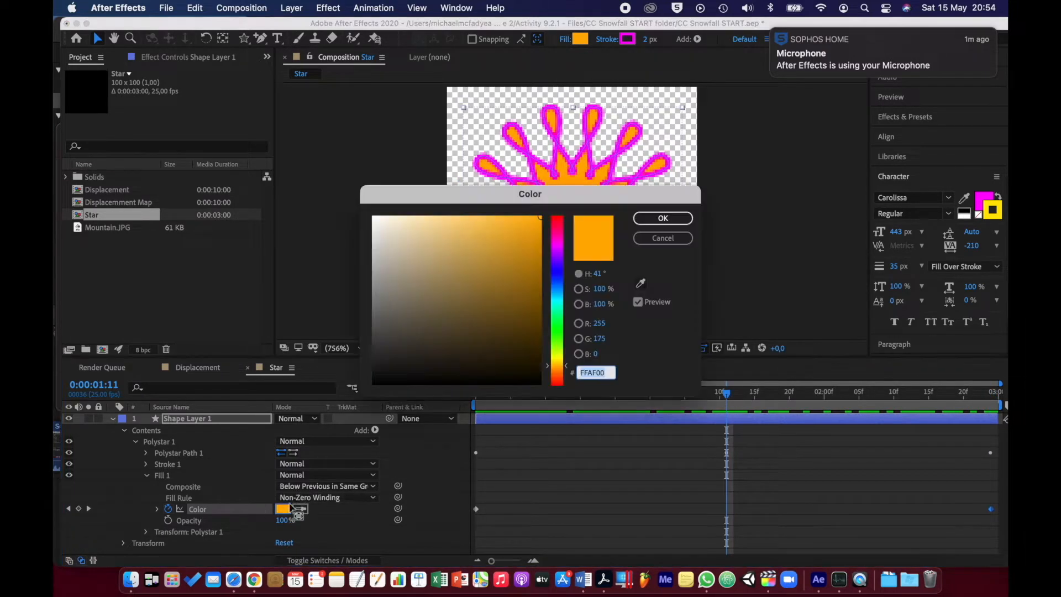
click(557, 349)
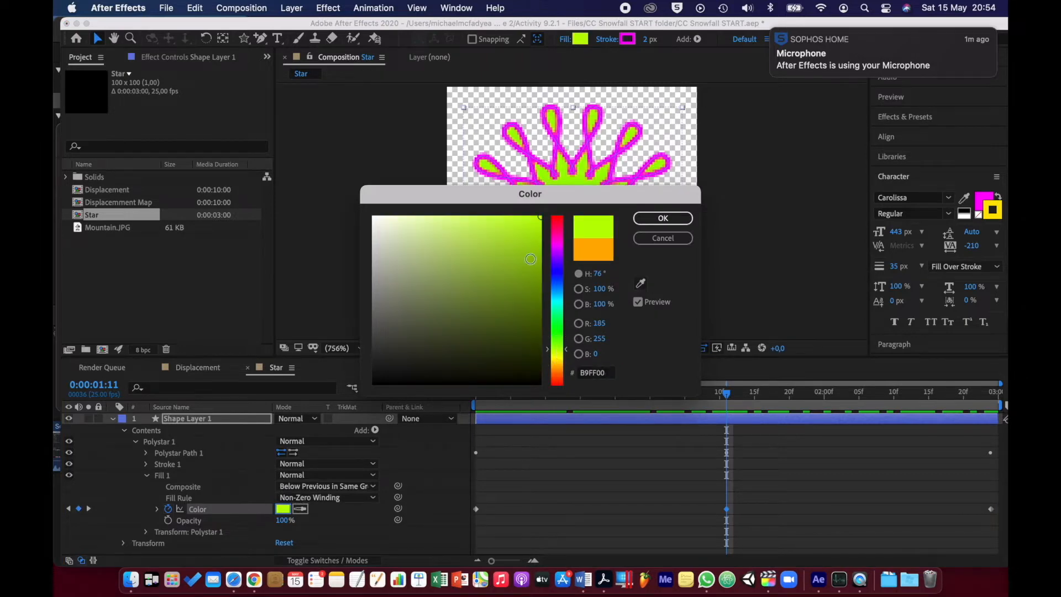
click(662, 217)
Preview the star's shape and colour animation from 0:00:00:00.
drag(528, 389, 440, 395)
key(space)
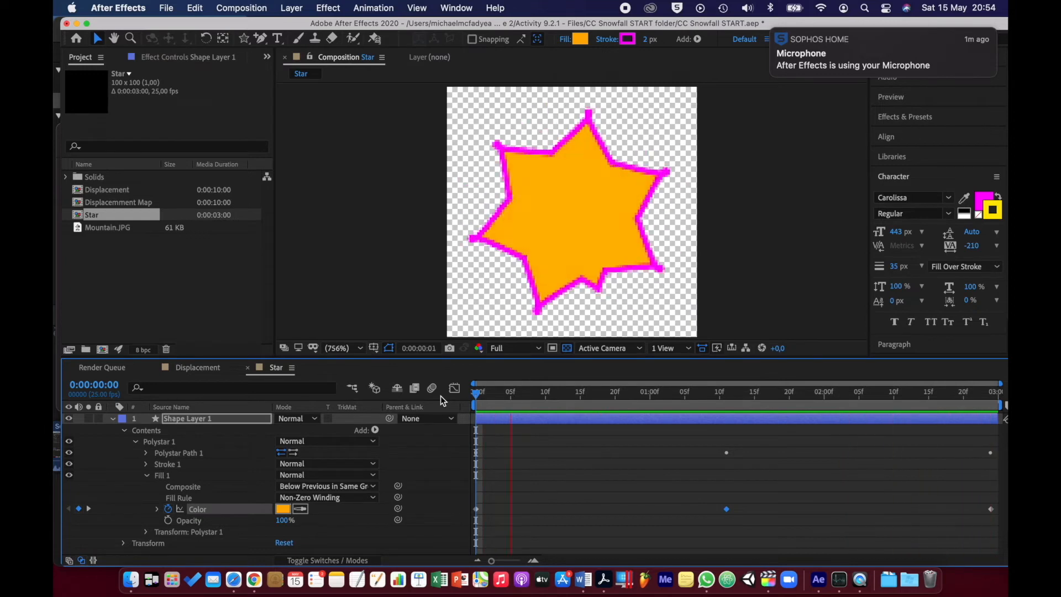
key(space)
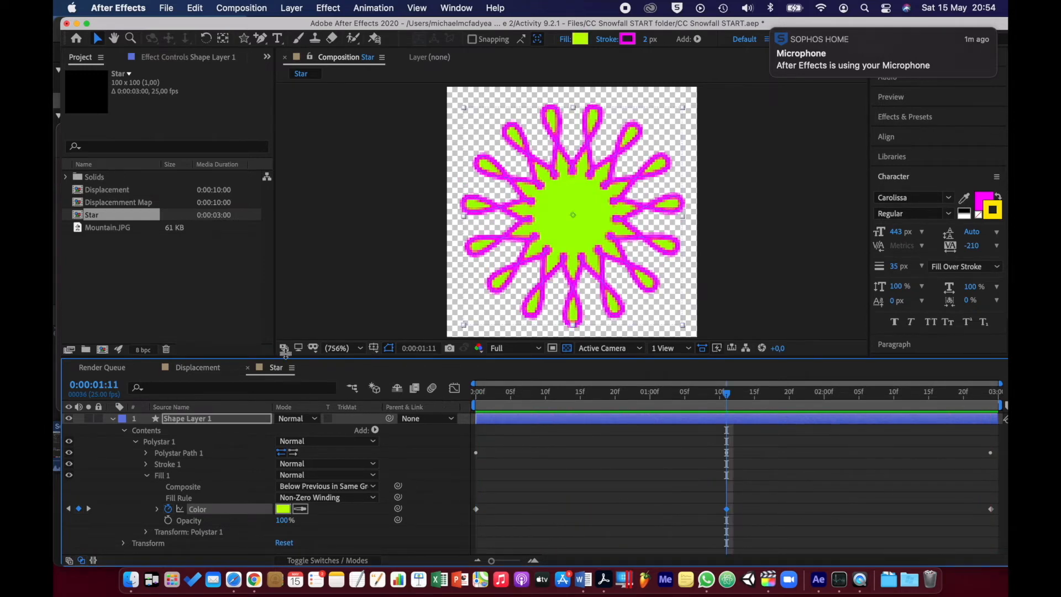
Collapse Shape Layer 1's properties, return the playhead to 0:00:00:00 and deselect the layer.
click(113, 418)
drag(539, 391, 446, 420)
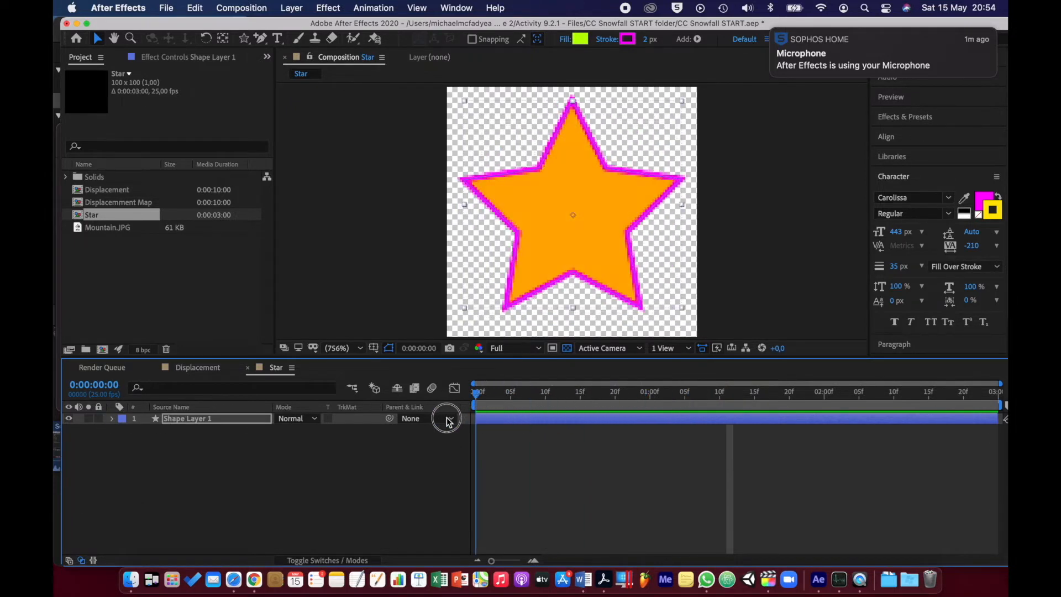
click(306, 512)
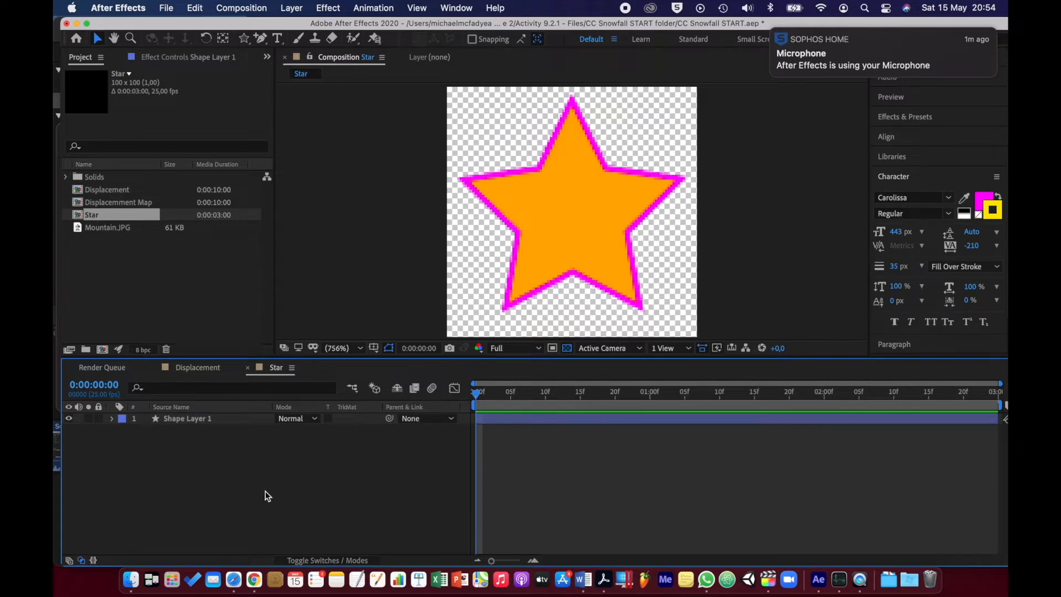
Add the Star composition to the Render Queue and set its QuickTime output to RGB + Alpha channels with post-render action Import.
click(256, 9)
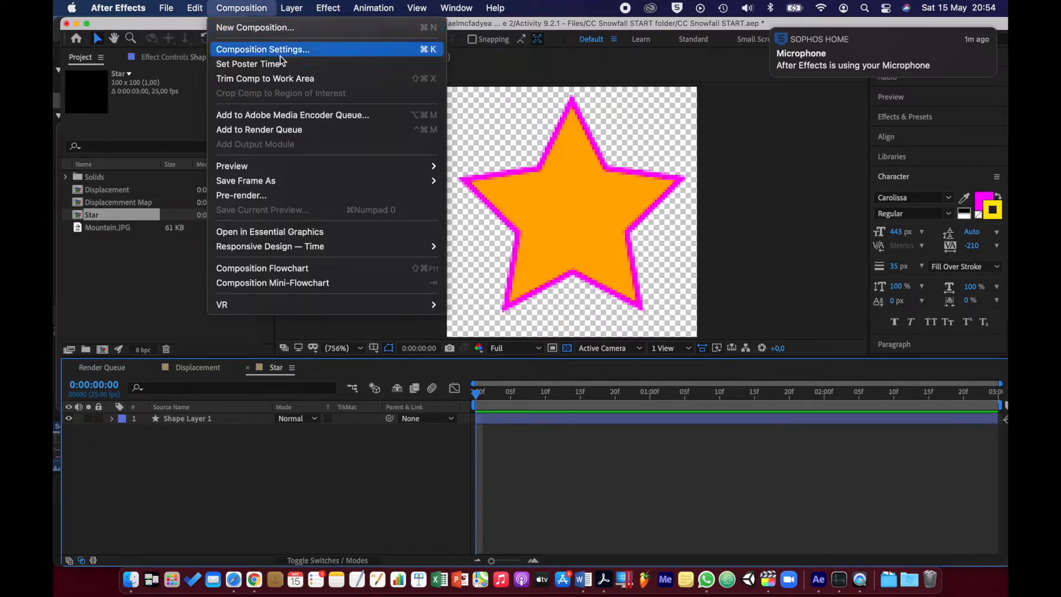
click(257, 128)
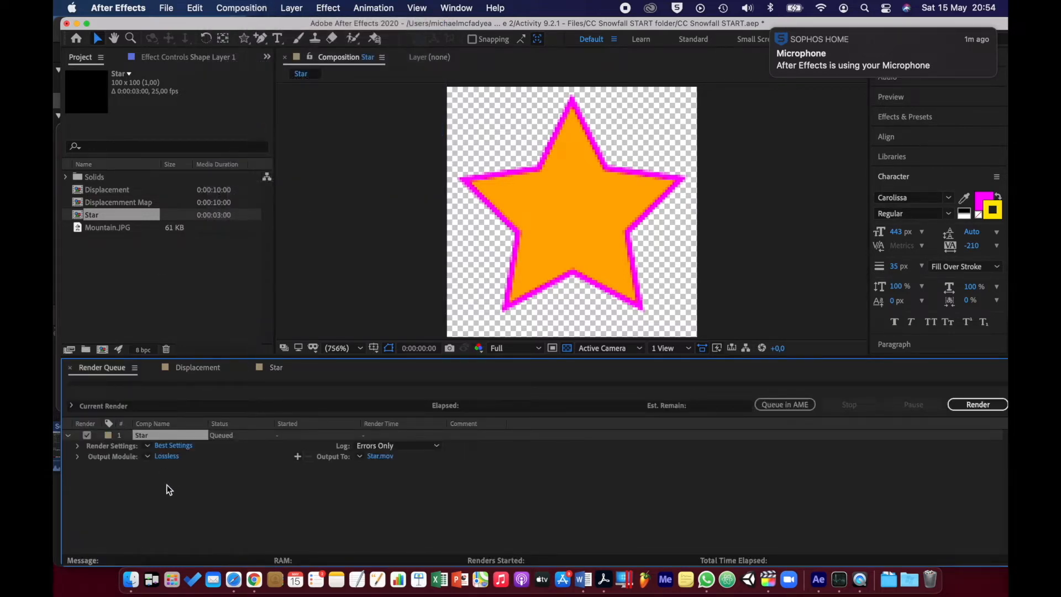
click(166, 457)
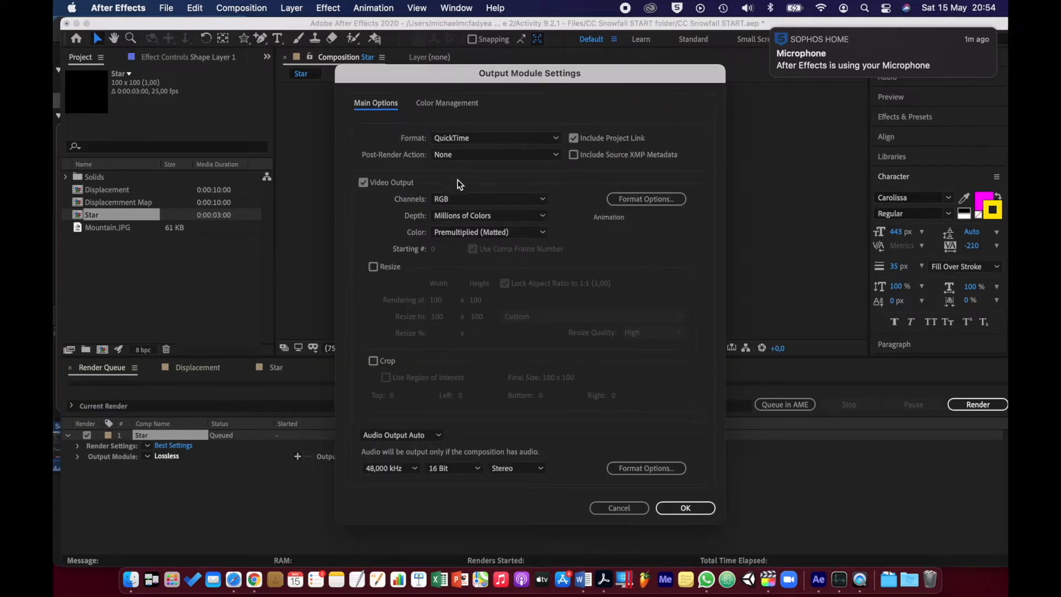
click(540, 198)
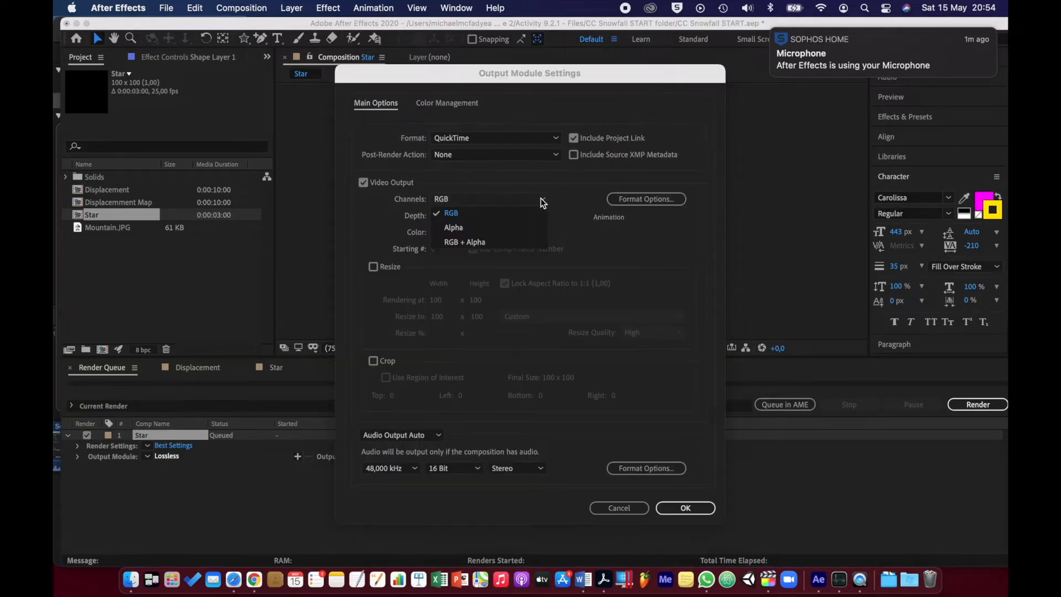
click(490, 243)
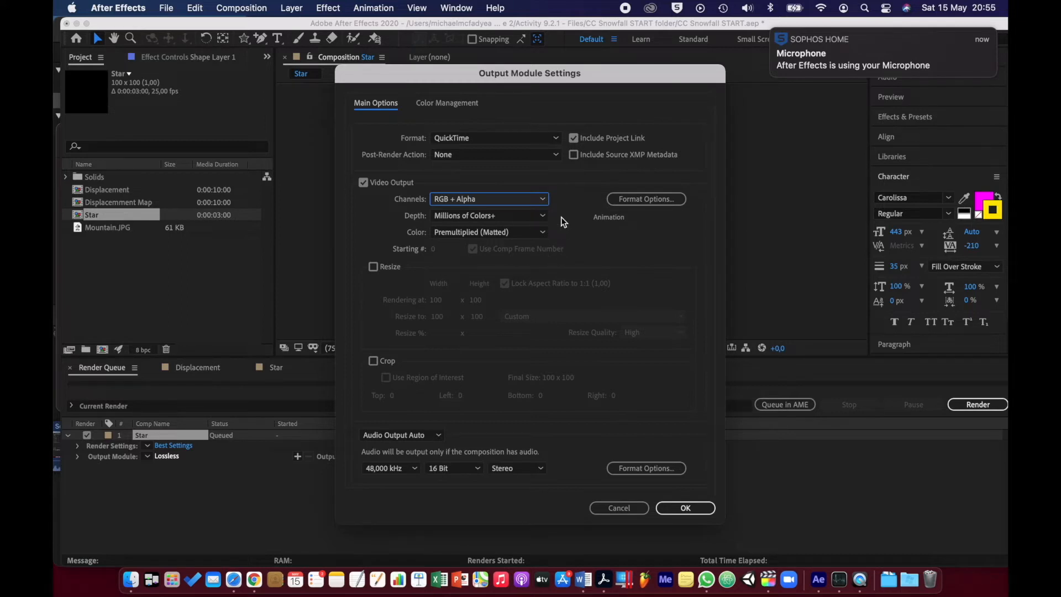
click(463, 157)
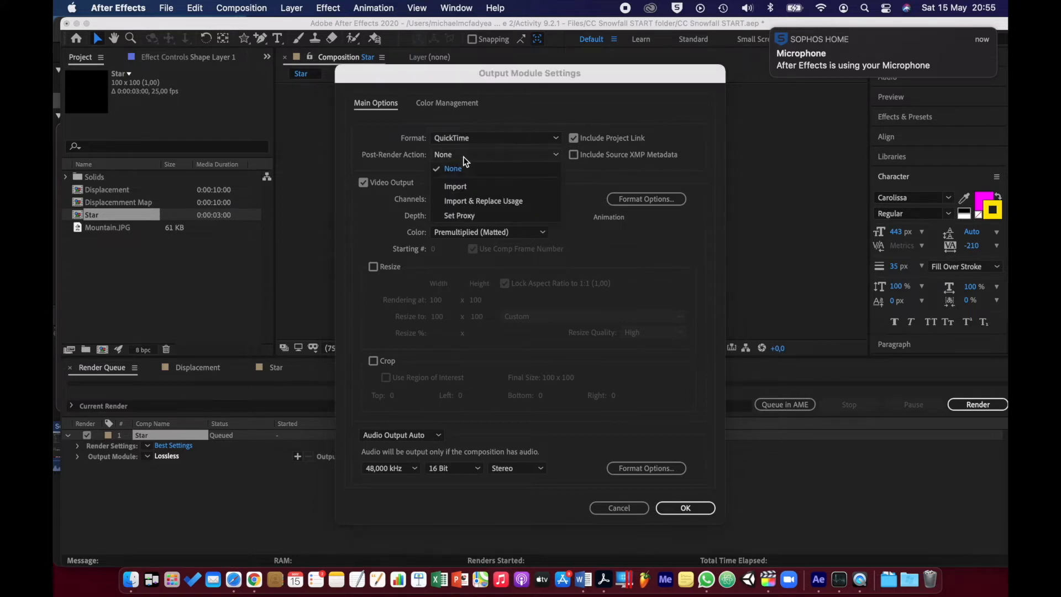
click(470, 185)
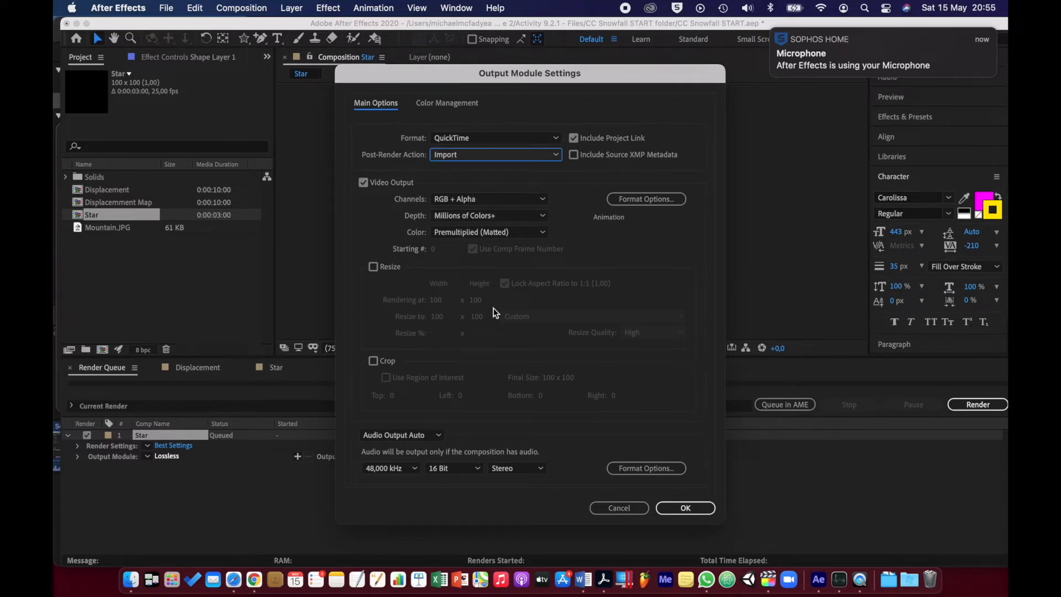
click(674, 508)
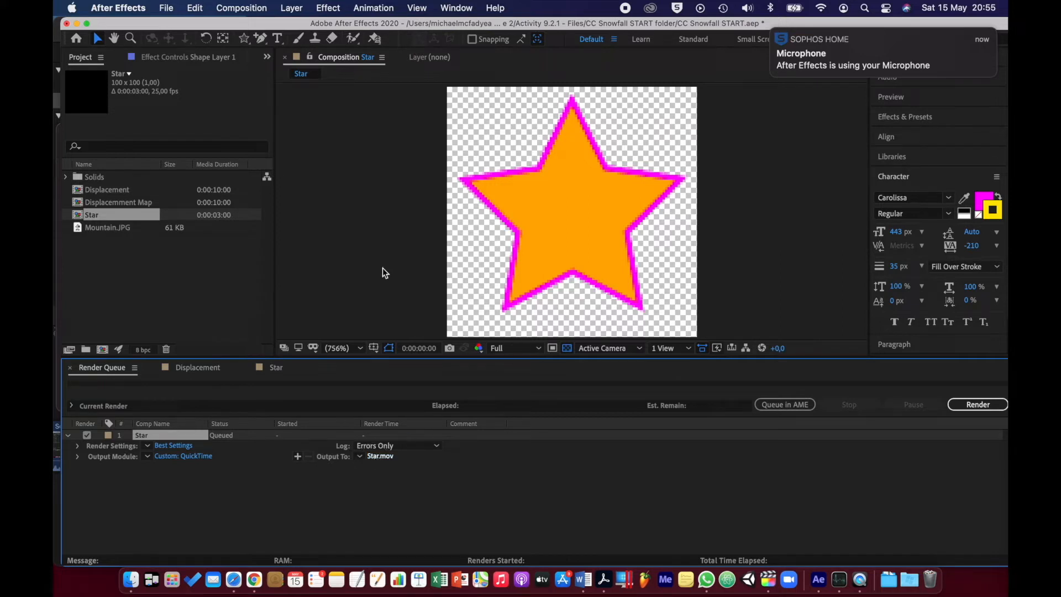
Set the output file to Star.mov on the Desktop and render the Star composition.
click(308, 145)
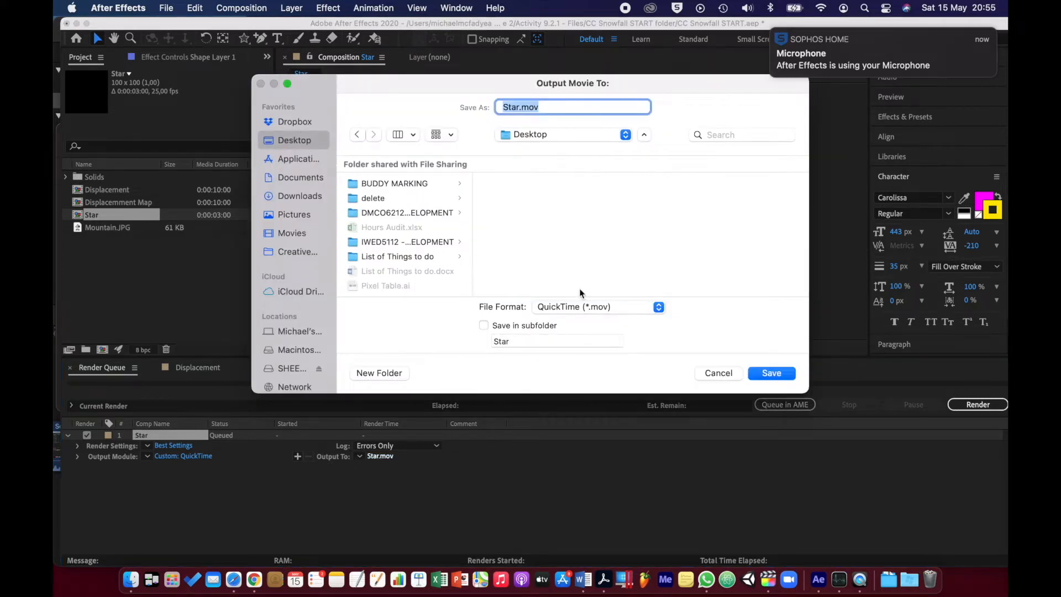
click(772, 372)
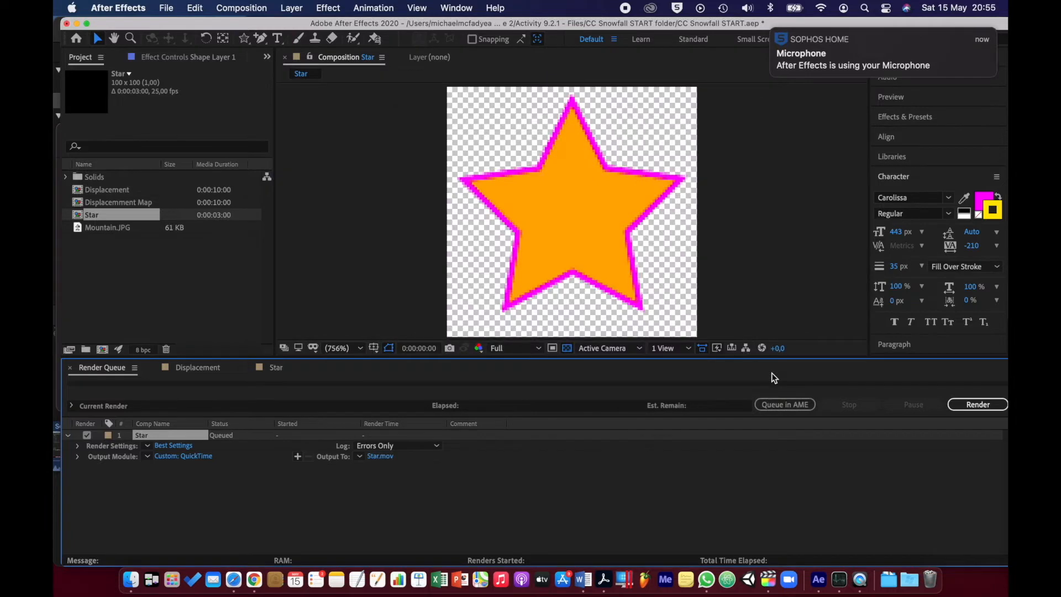
click(986, 404)
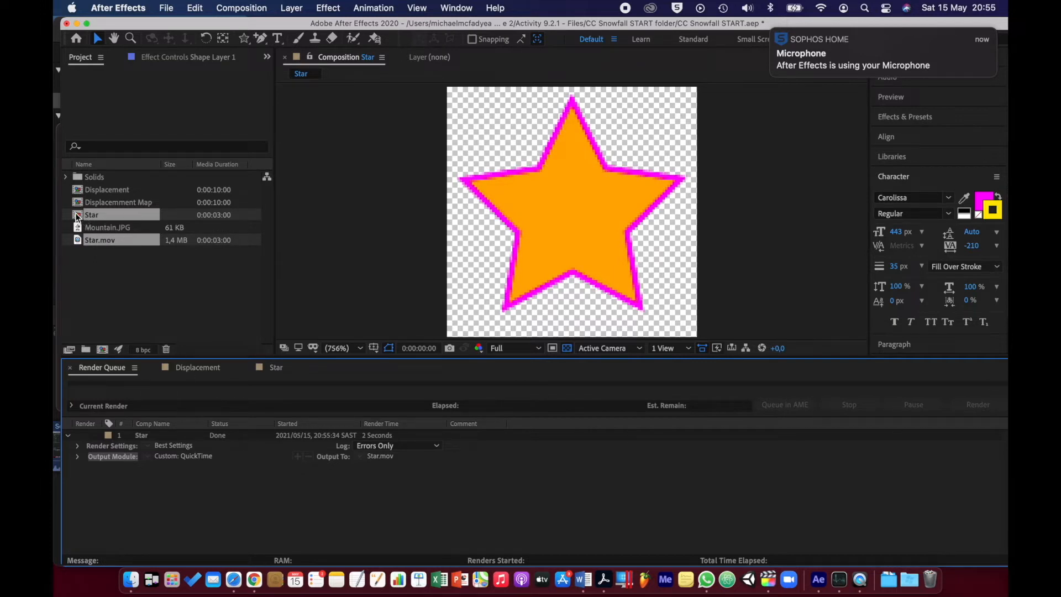
Open the imported Star.mov footage, play it and show it against the transparency grid.
click(78, 241)
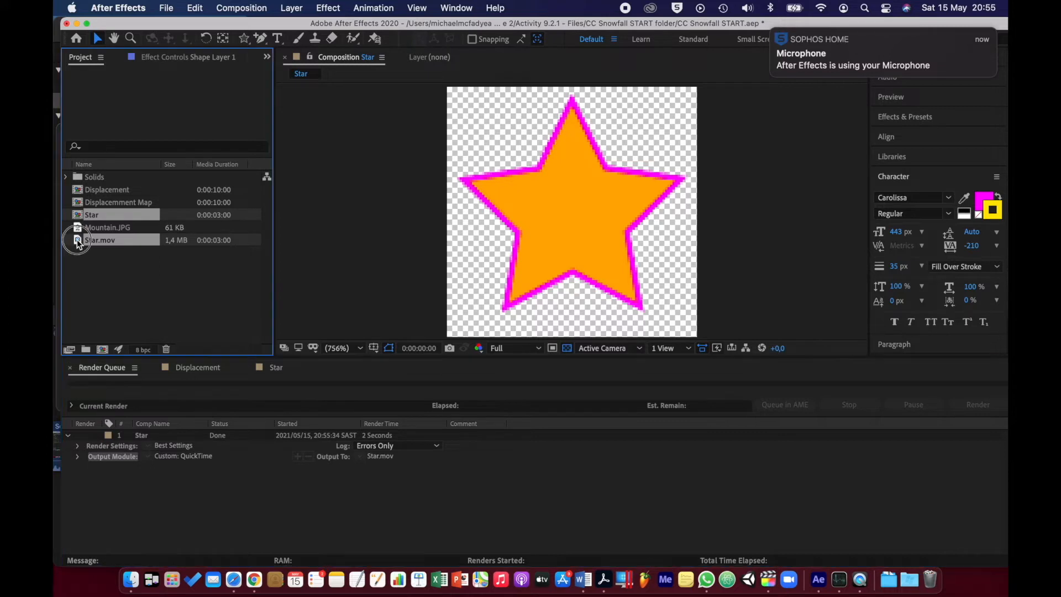
double_click(78, 241)
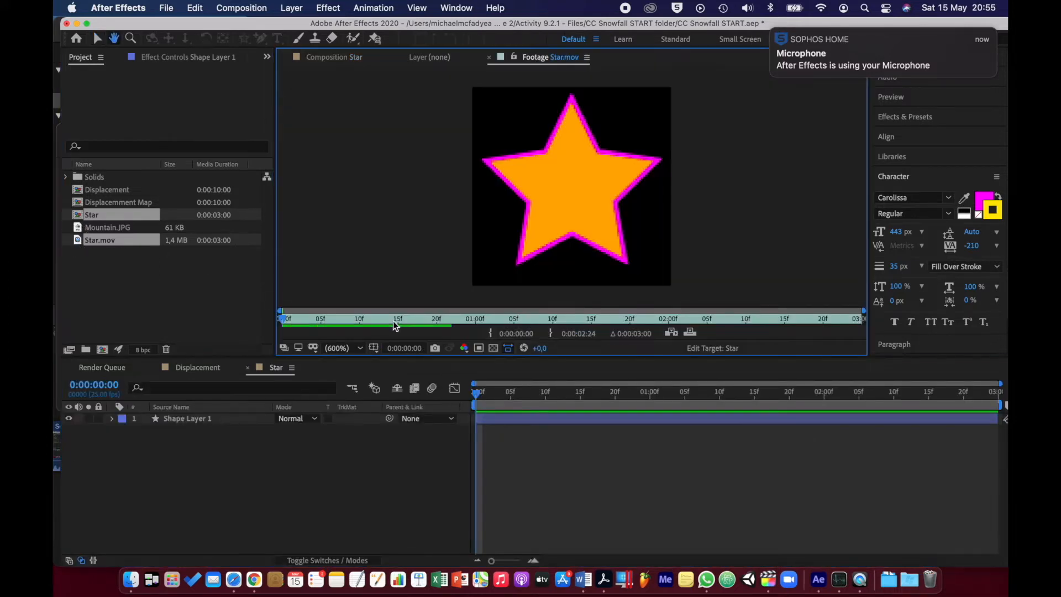
key(space)
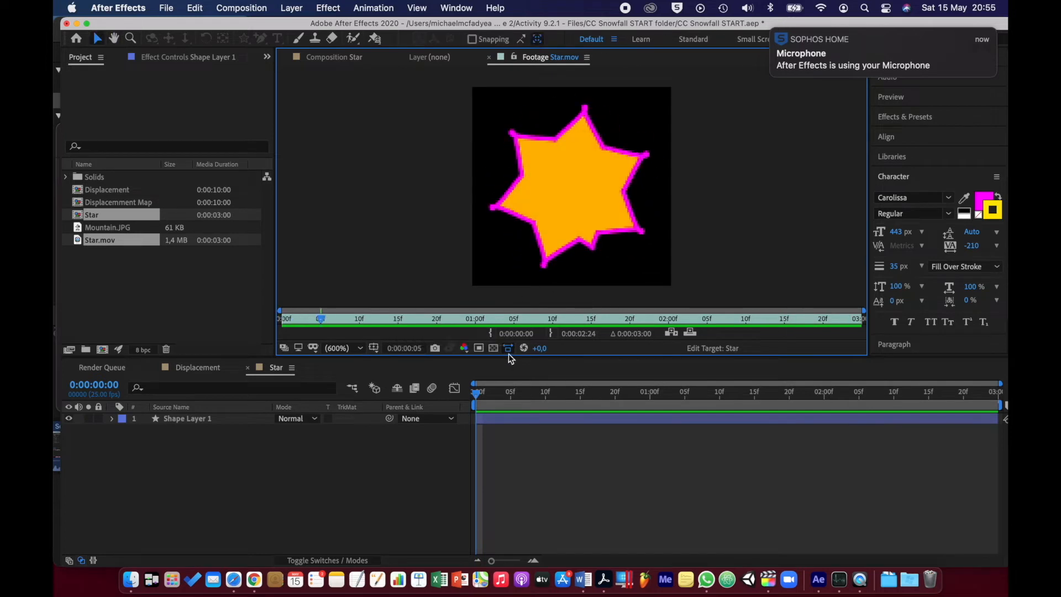
click(489, 349)
click(490, 349)
click(490, 349)
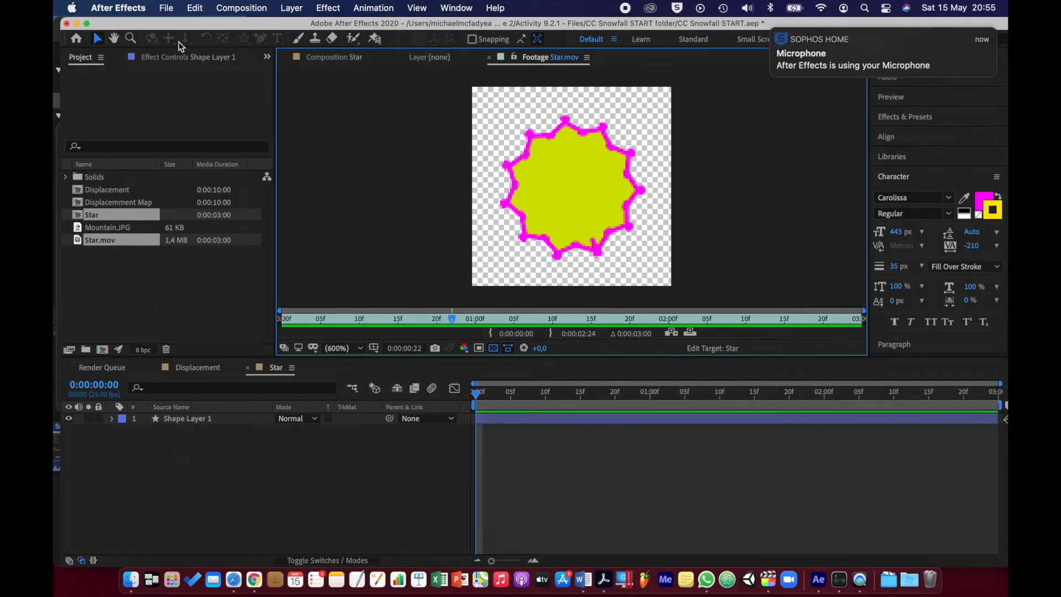
Create a composition named Foam Effect with the HDTV 1080 25 preset and a duration of 0:00:10:00.
click(103, 350)
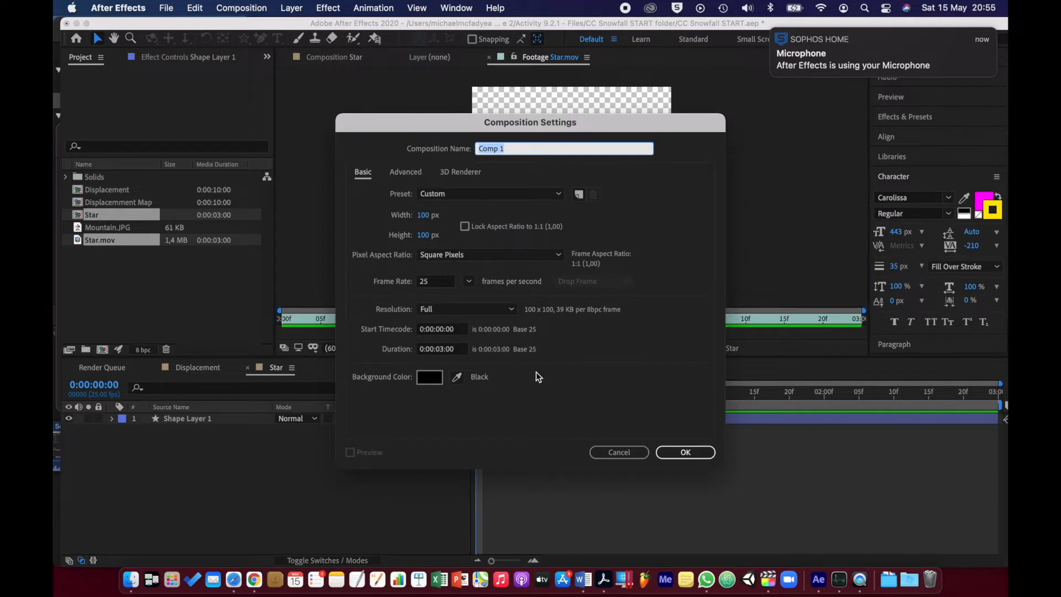
text(Foam Effect)
click(495, 194)
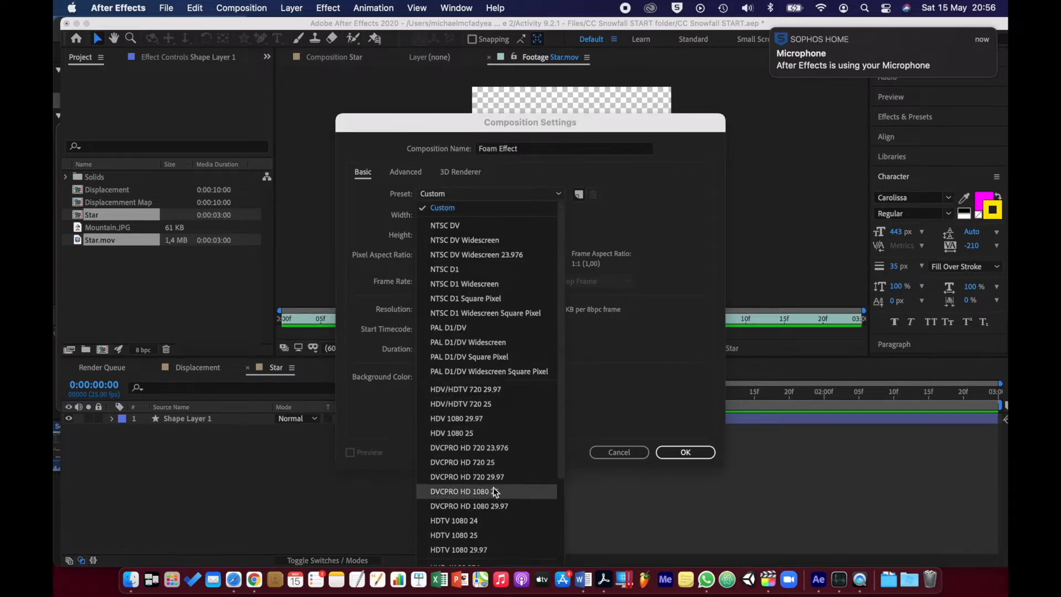
click(495, 535)
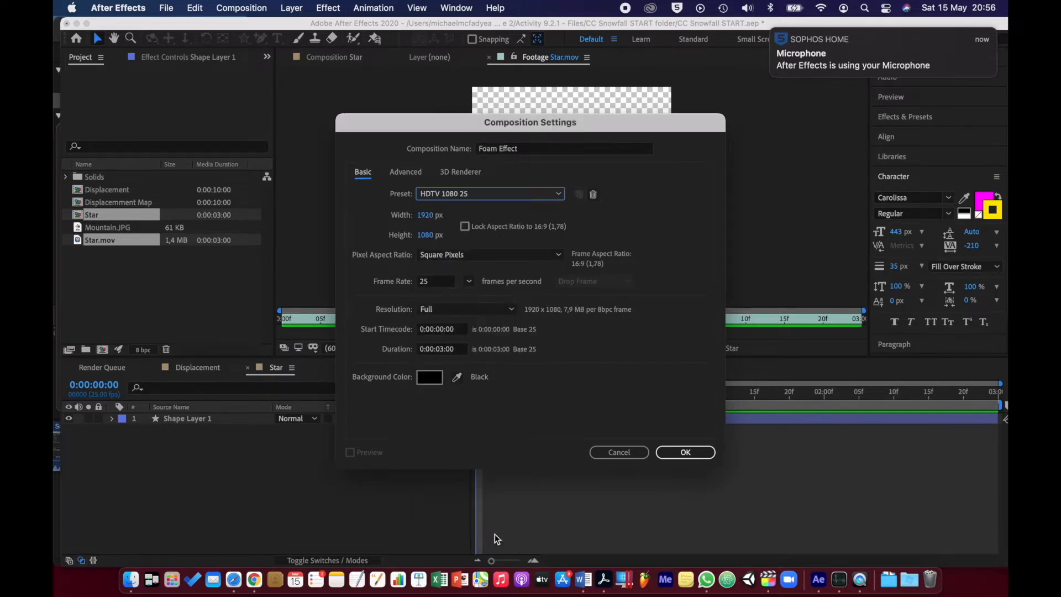
click(446, 349)
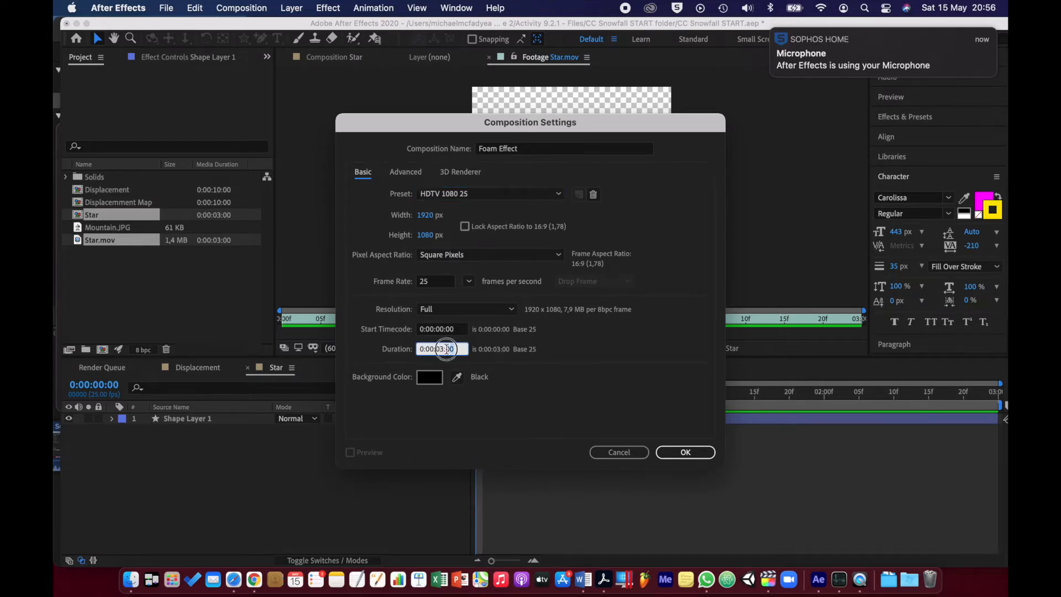
text(10)
click(662, 453)
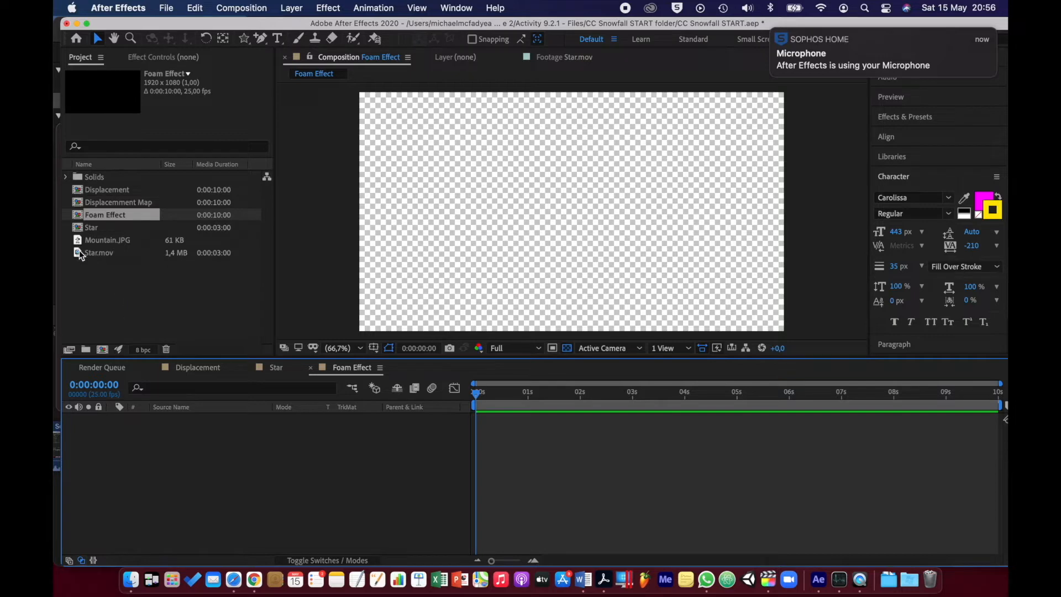
Add Star.mov to the Foam Effect composition and create a comp-size black solid named Particles above it.
drag(79, 250, 187, 484)
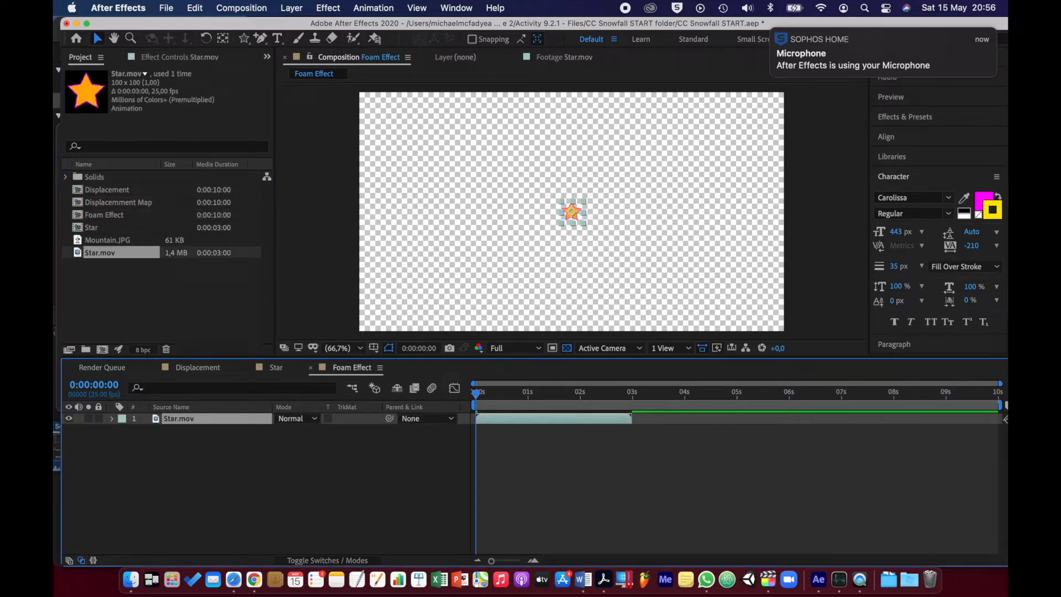
right_click(316, 455)
mouse_move(402, 409)
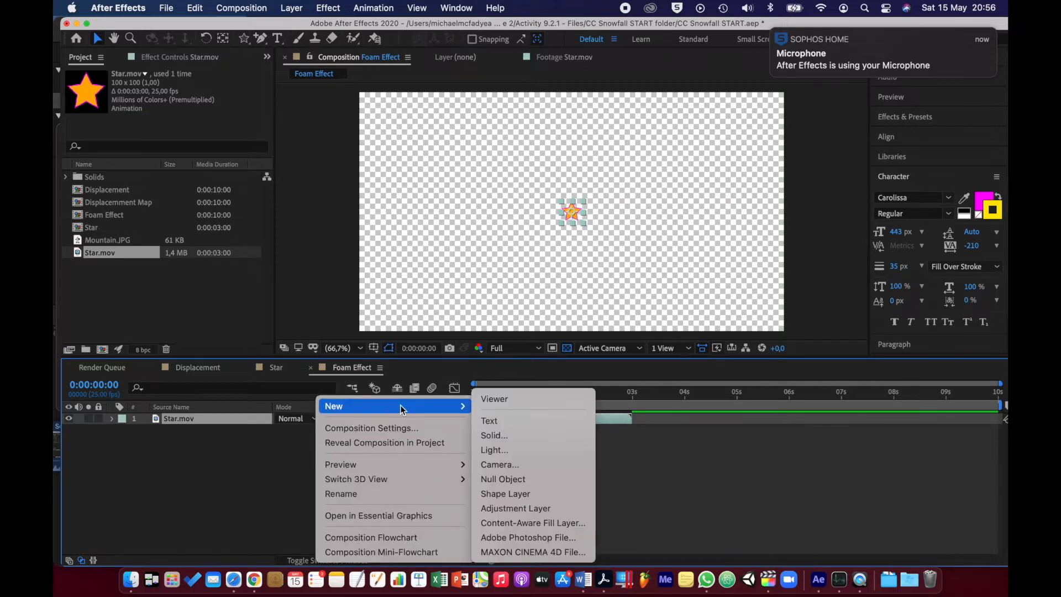
click(530, 433)
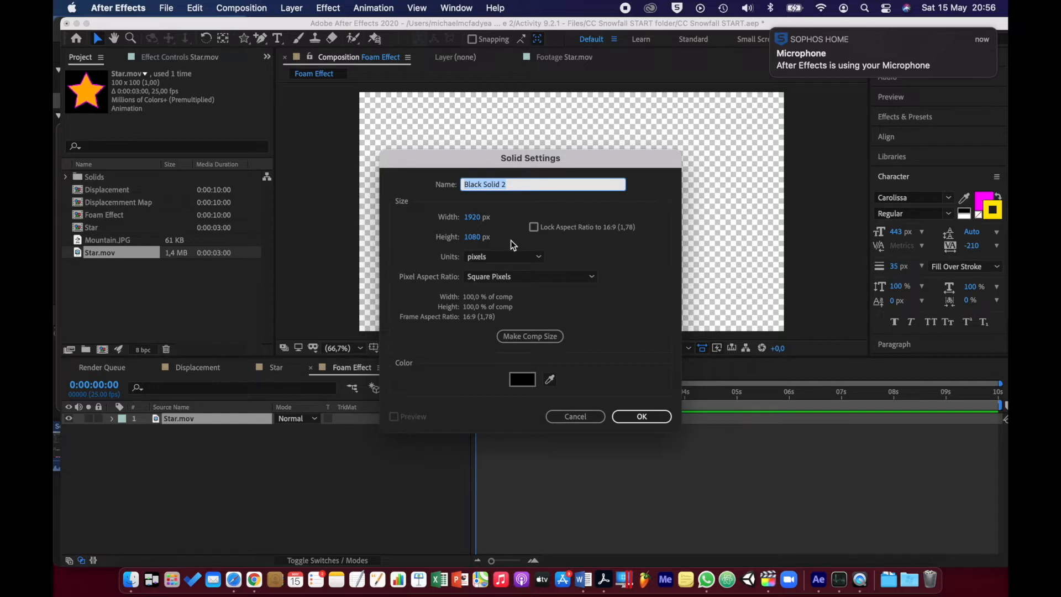
text(Particles)
click(503, 338)
click(638, 418)
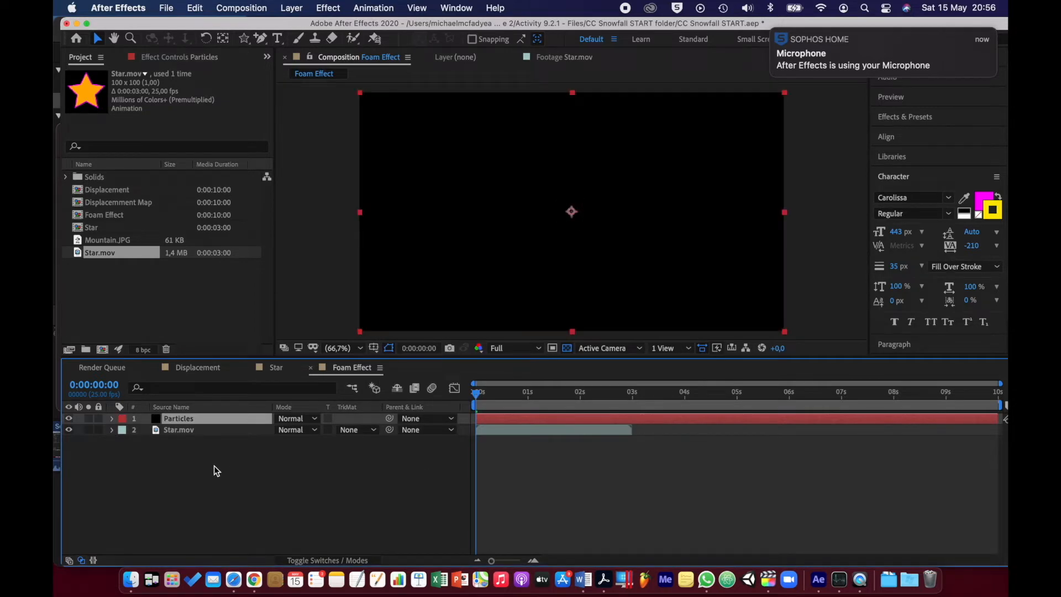
Apply the Foam simulation effect to the Particles layer and scrub through its default bubbles.
right_click(217, 420)
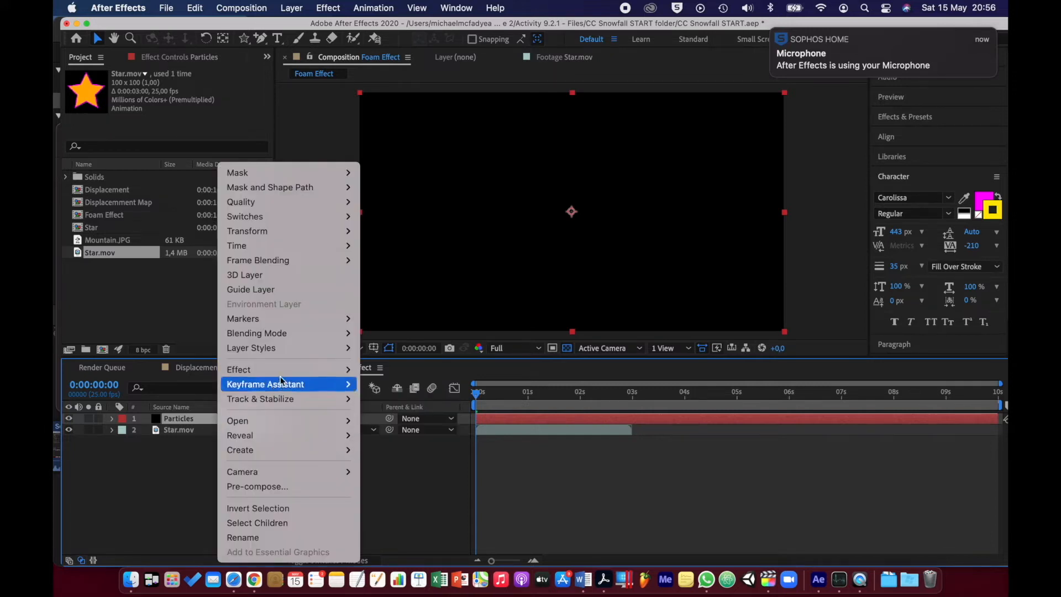
mouse_move(282, 377)
mouse_move(414, 486)
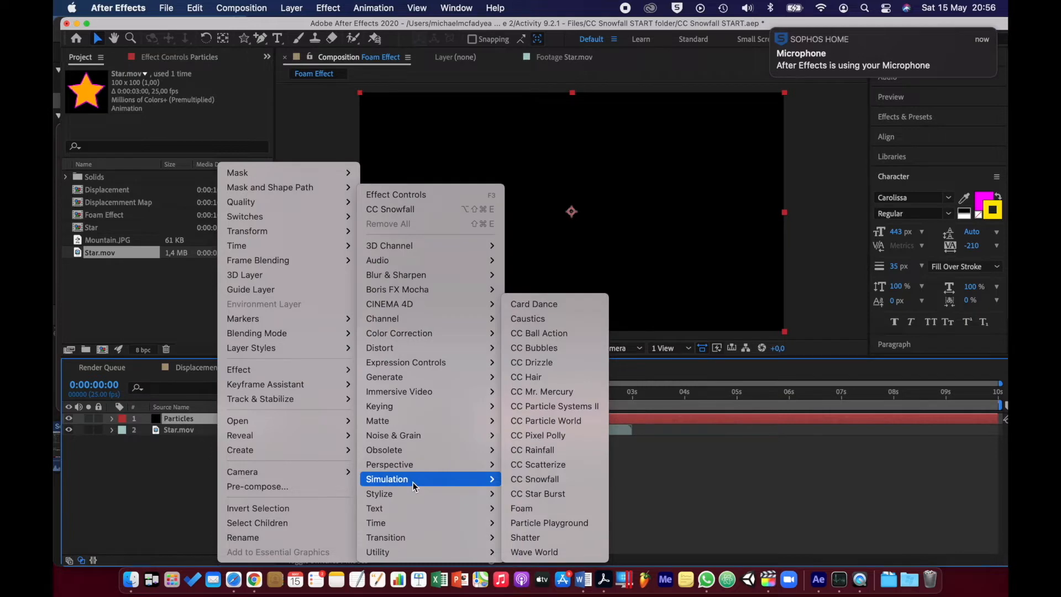
click(507, 505)
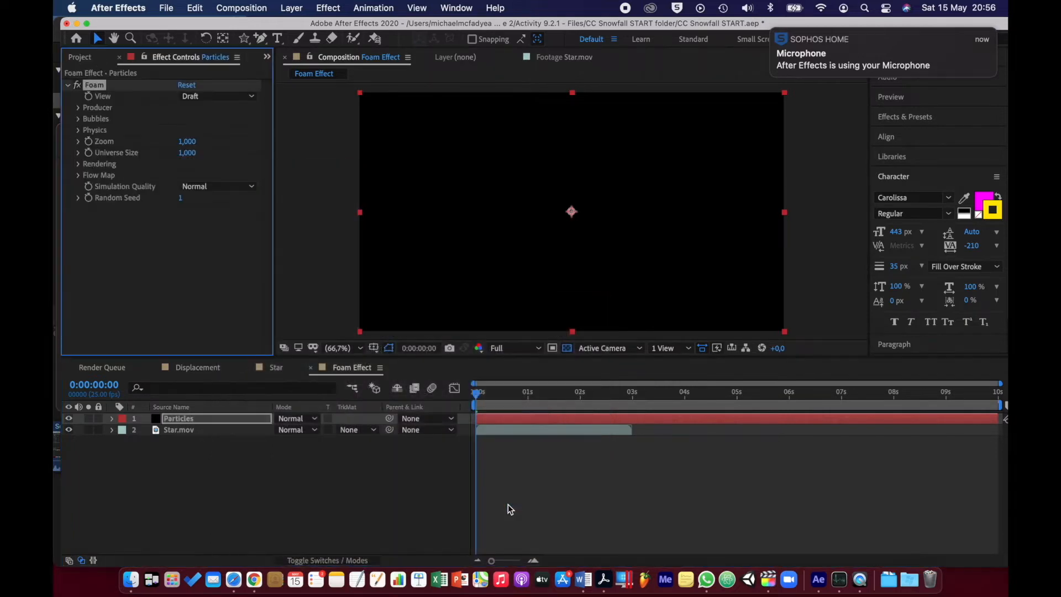
mouse_move(481, 393)
mouse_down()
mouse_move(606, 394)
mouse_move(570, 404)
mouse_move(476, 393)
mouse_up()
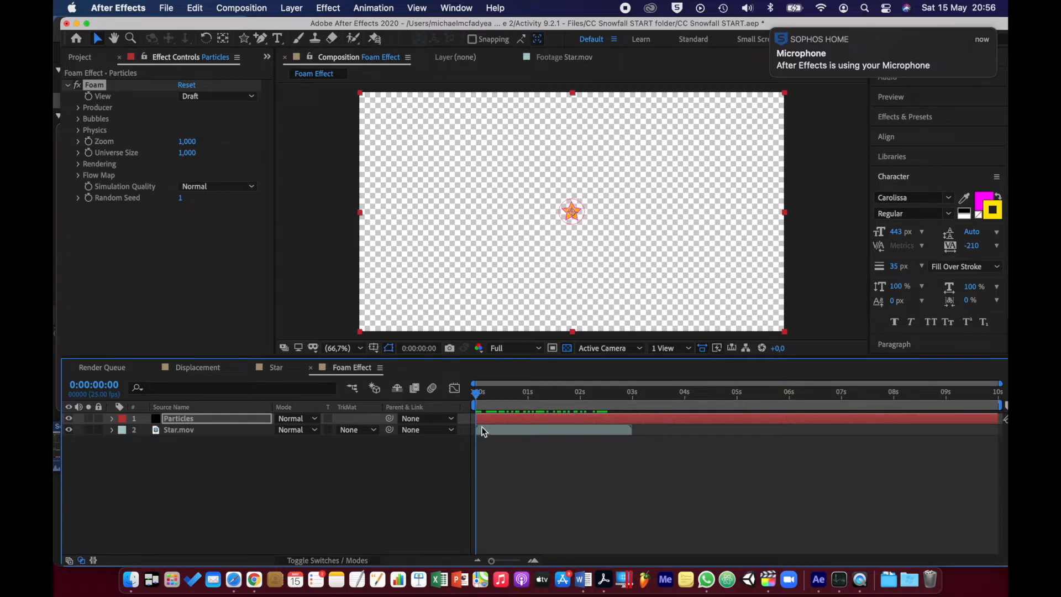
Set the Star.mov footage to loop 15 times and extend its layer to the end of the Foam Effect composition.
click(191, 430)
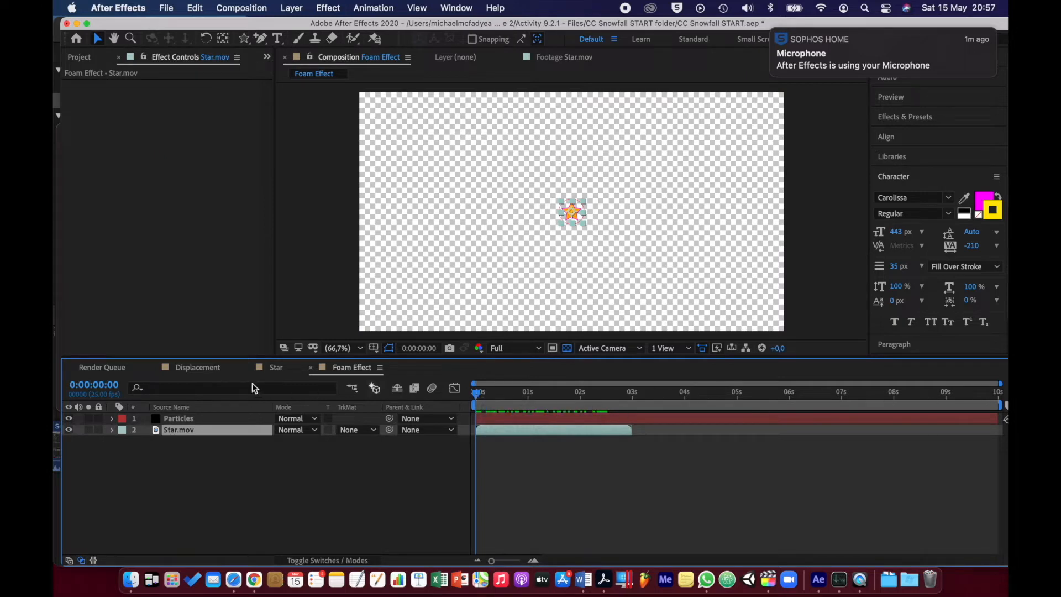
click(84, 61)
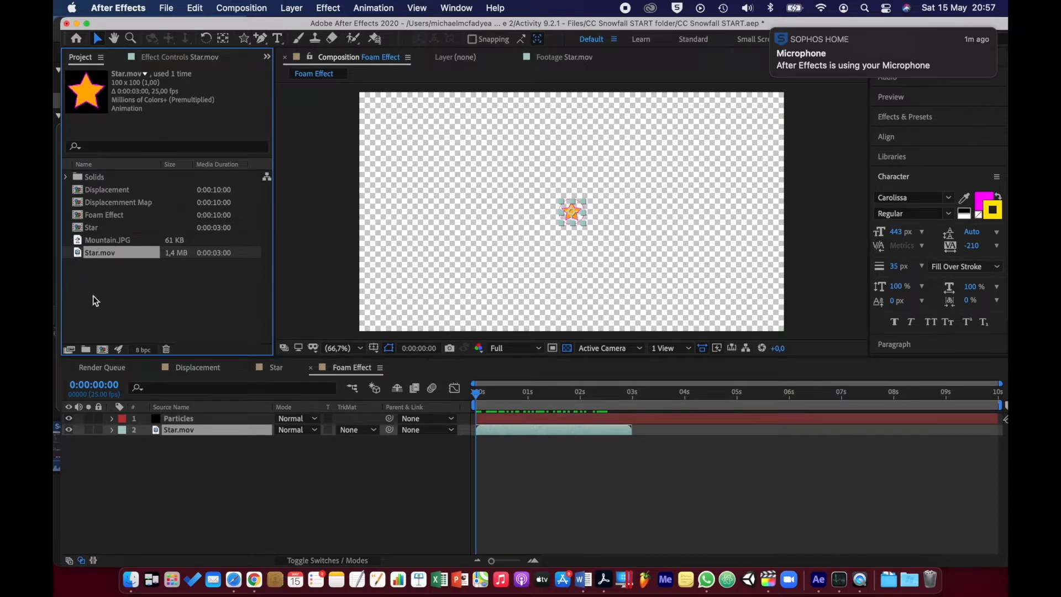
click(69, 349)
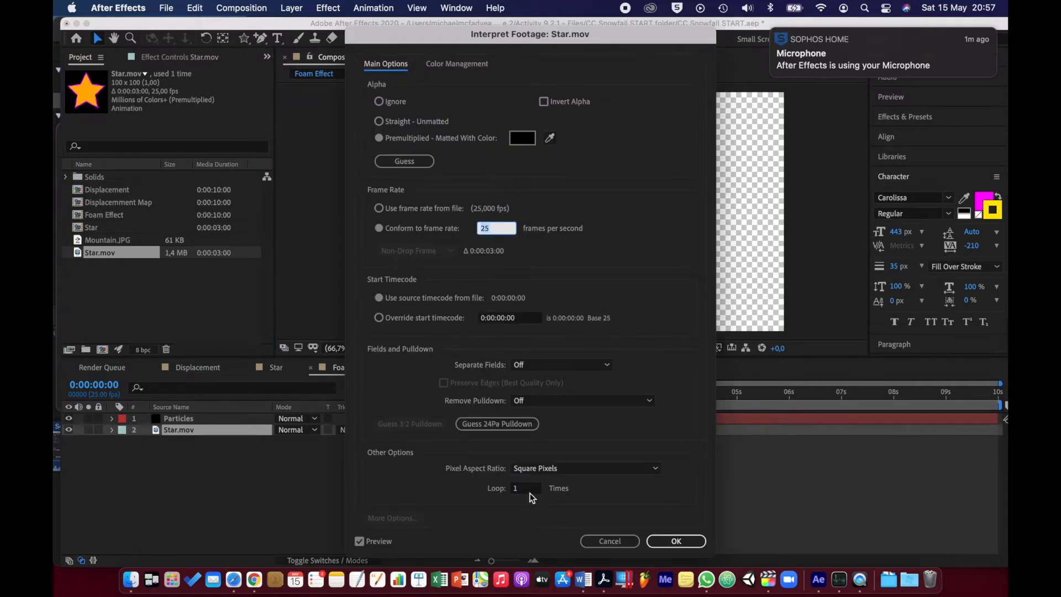
click(529, 488)
text(5)
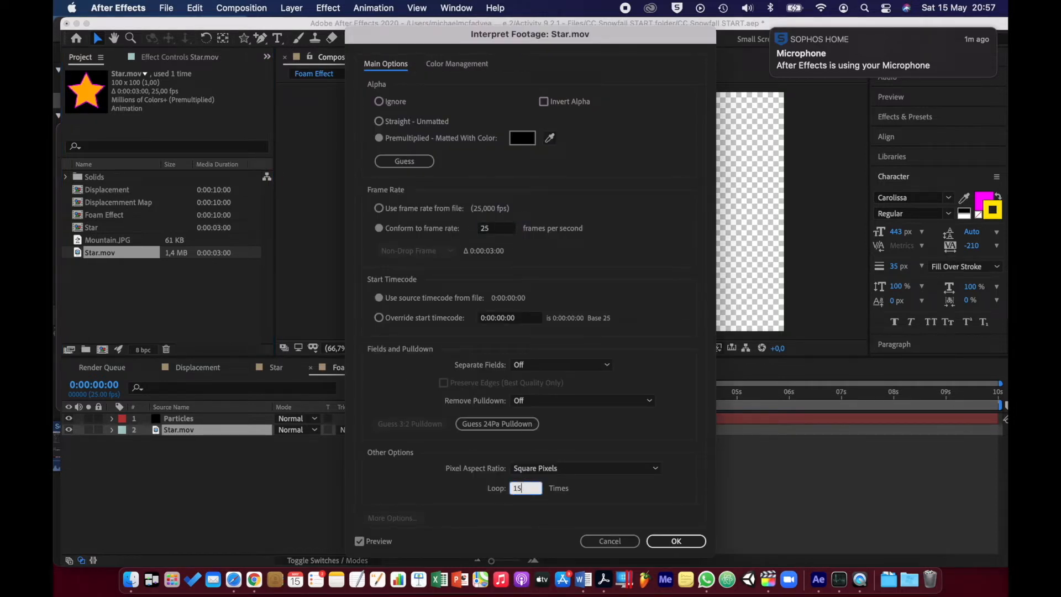
click(687, 539)
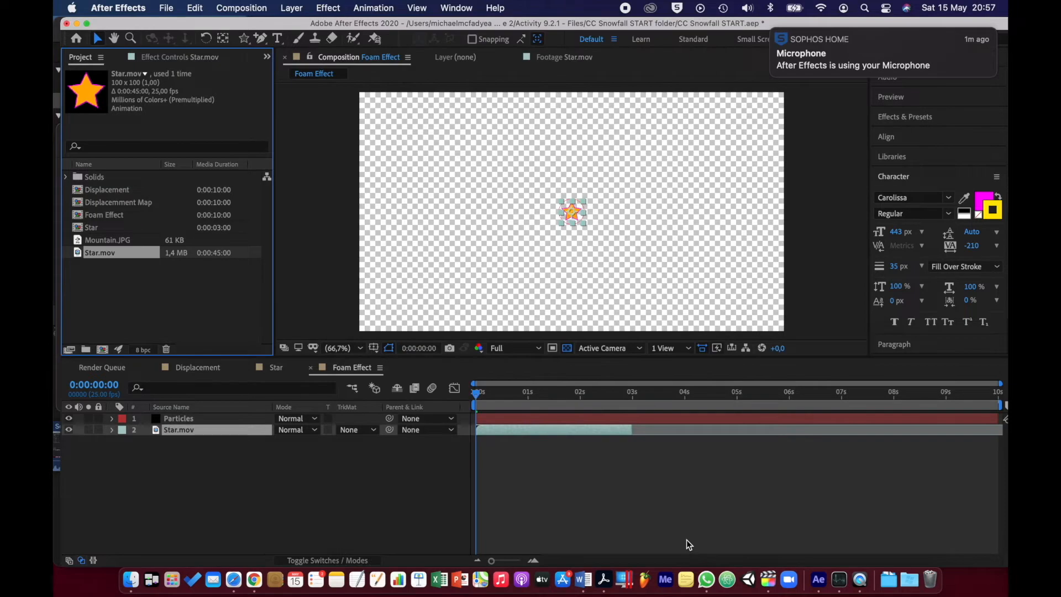
drag(634, 432, 1001, 435)
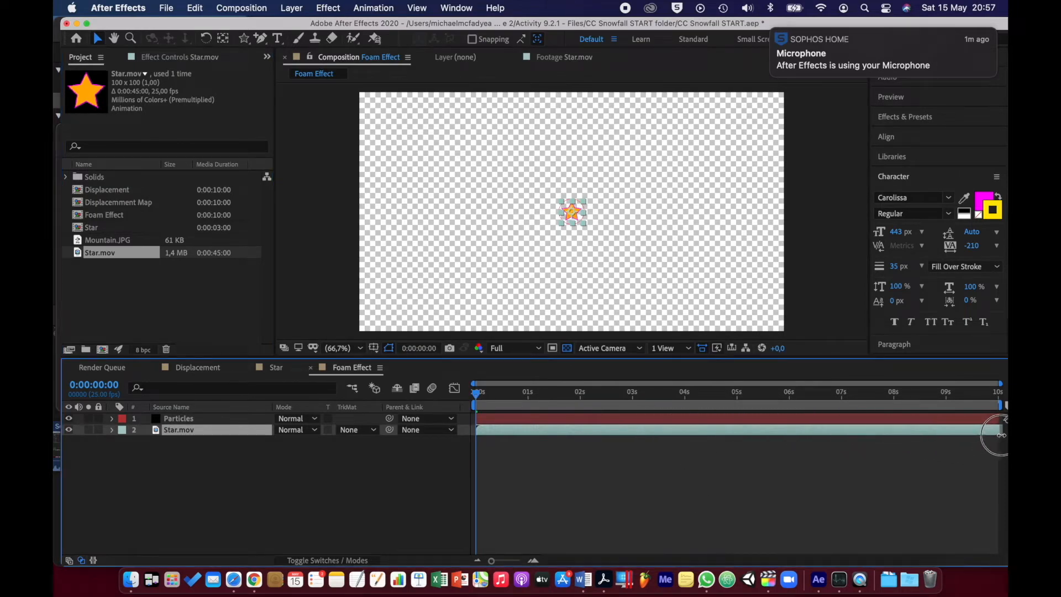
Switch the Foam effect on the Particles layer to the Rendered view.
click(172, 419)
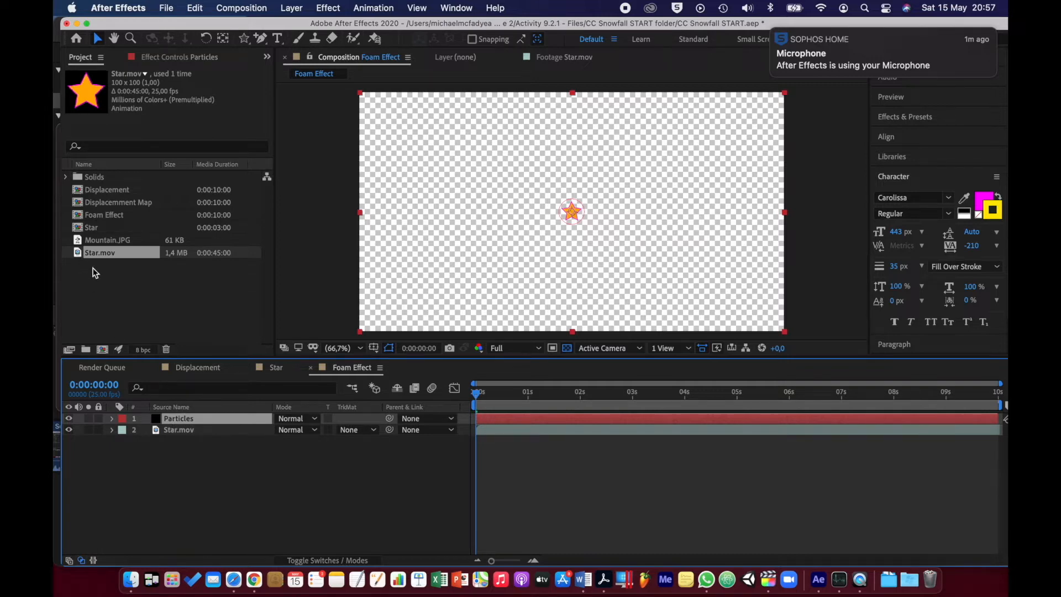
click(190, 59)
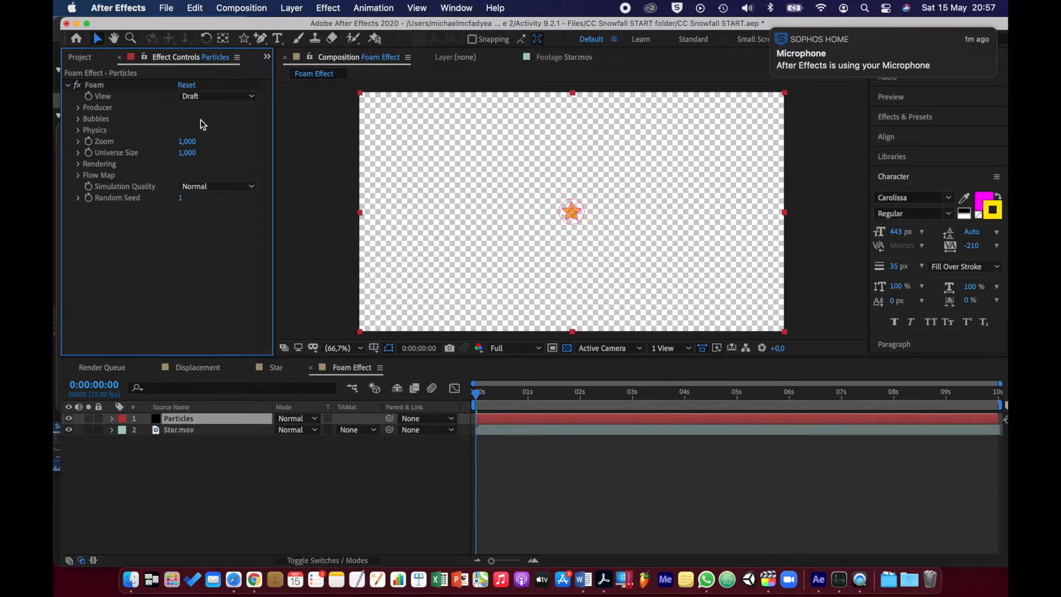
click(197, 99)
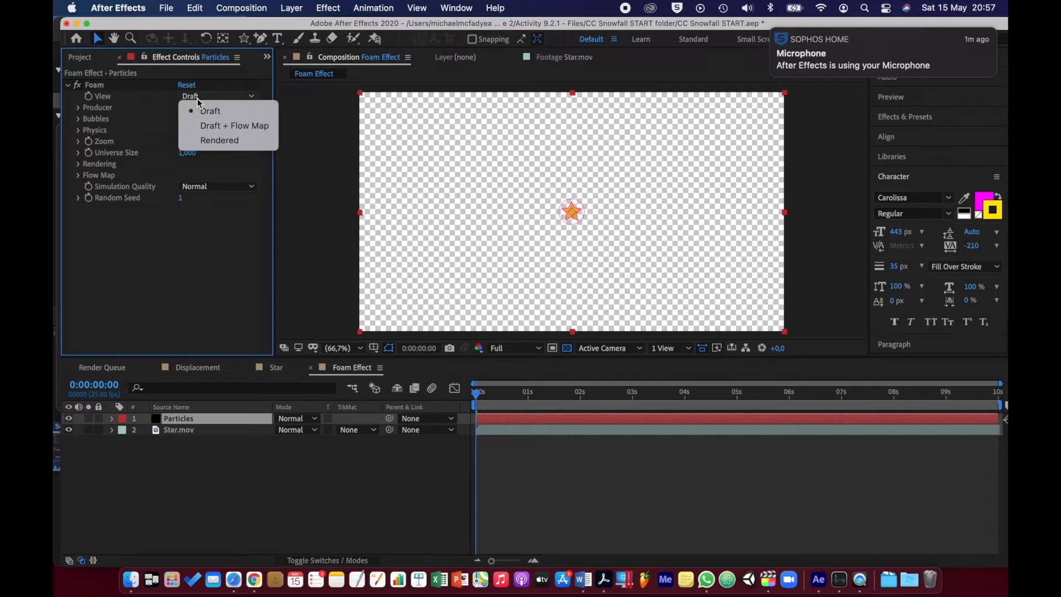
click(219, 141)
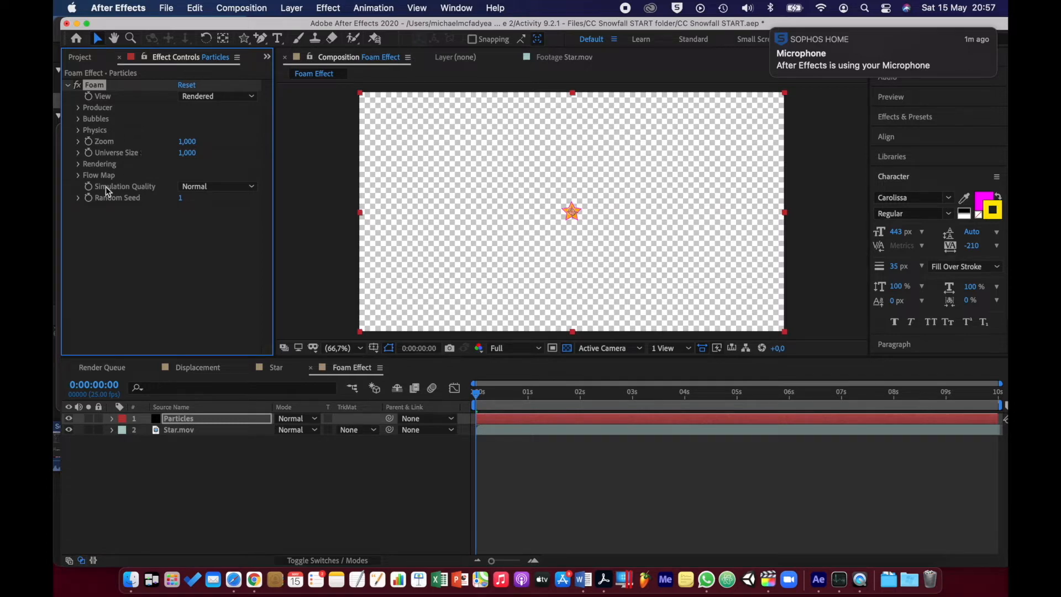
In Foam's rendering settings, use Star.mov as the bubble texture layer and set Bubble Texture to User Defined.
click(78, 164)
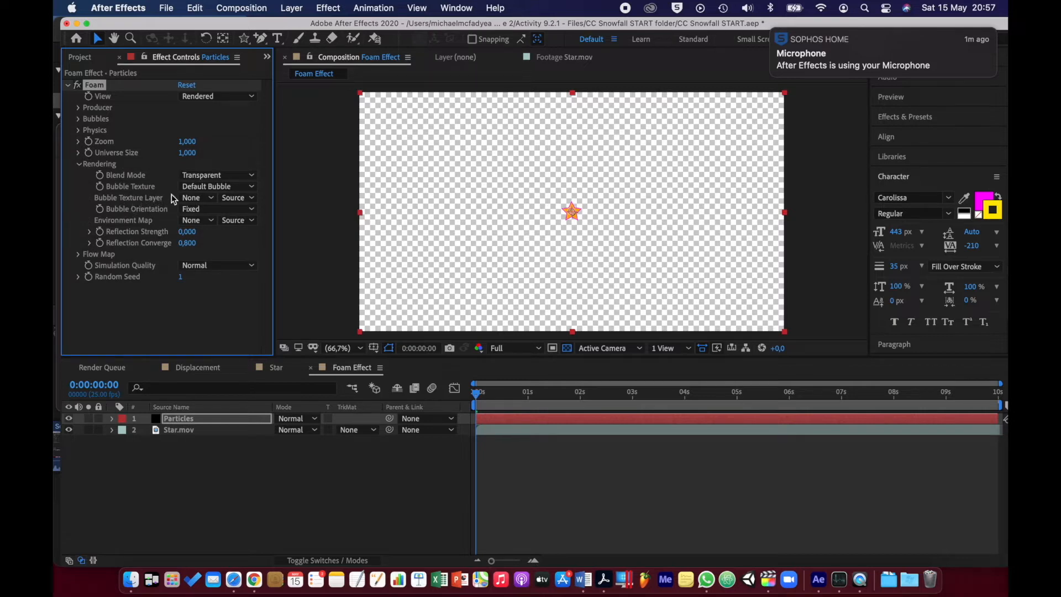
click(193, 198)
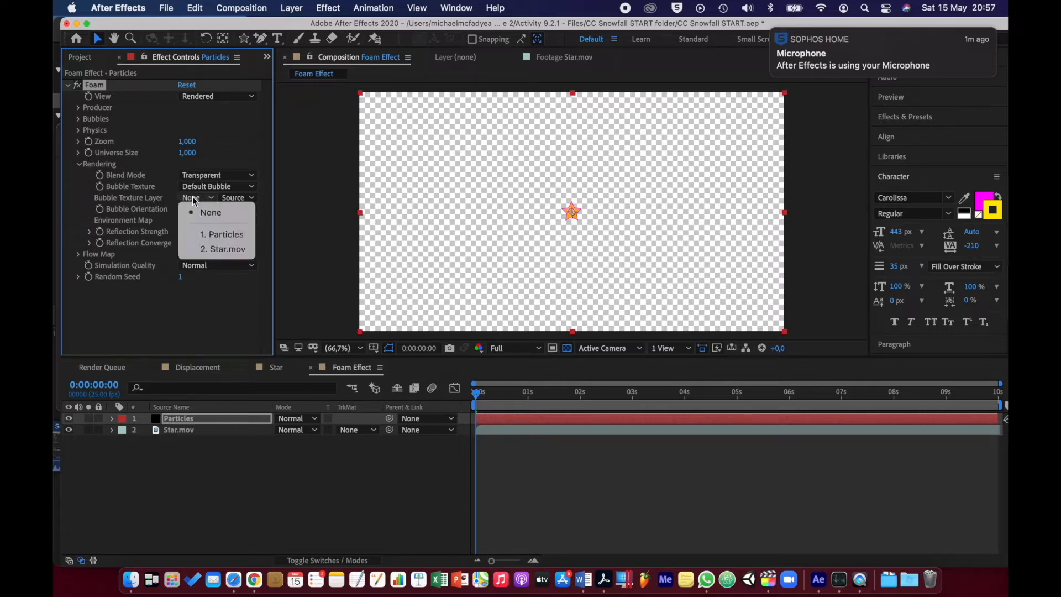
click(220, 248)
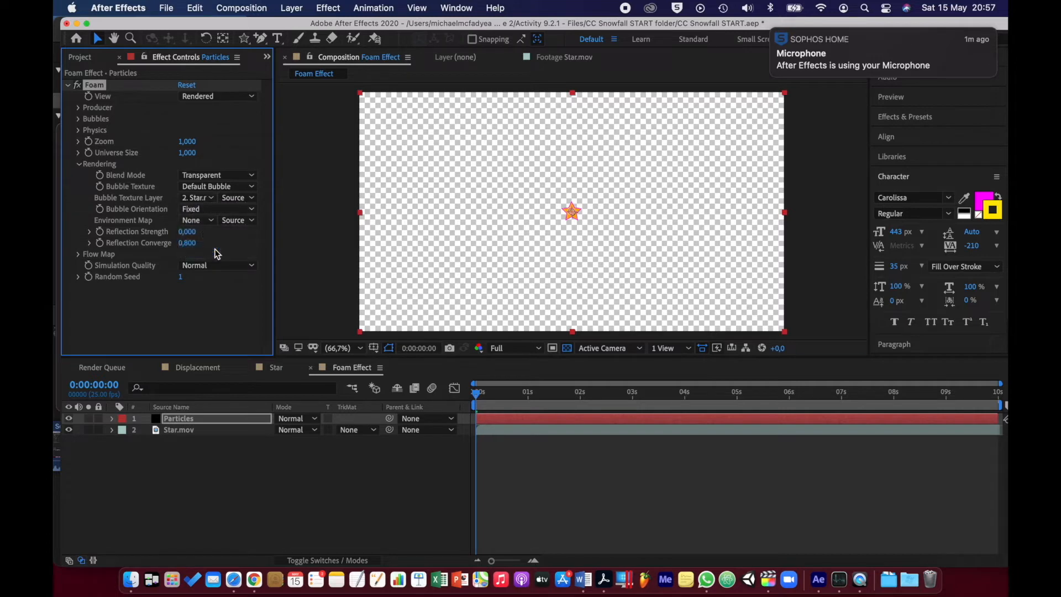
click(479, 396)
drag(481, 396, 522, 397)
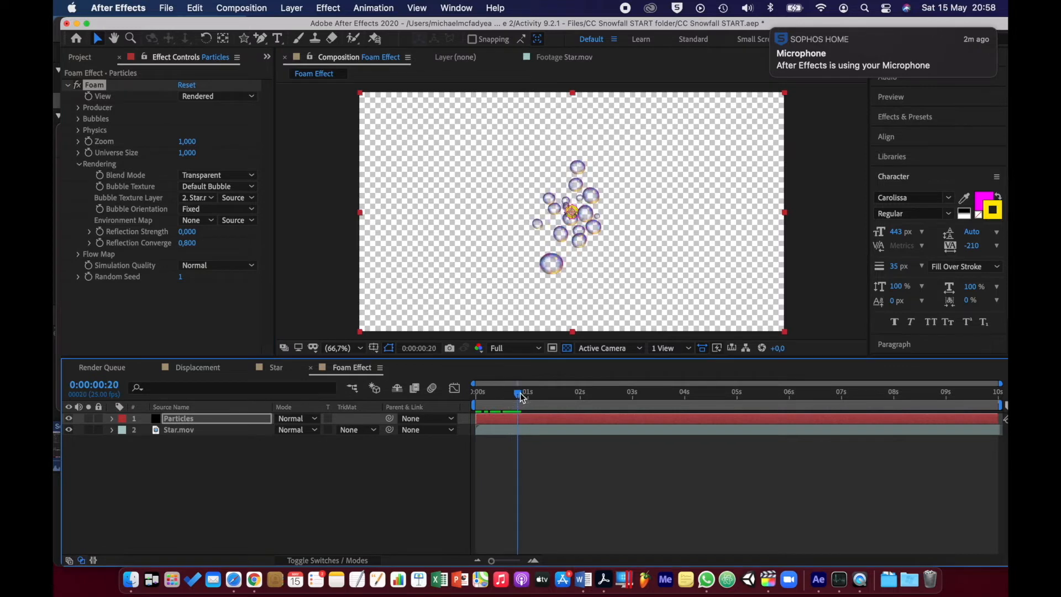
click(216, 187)
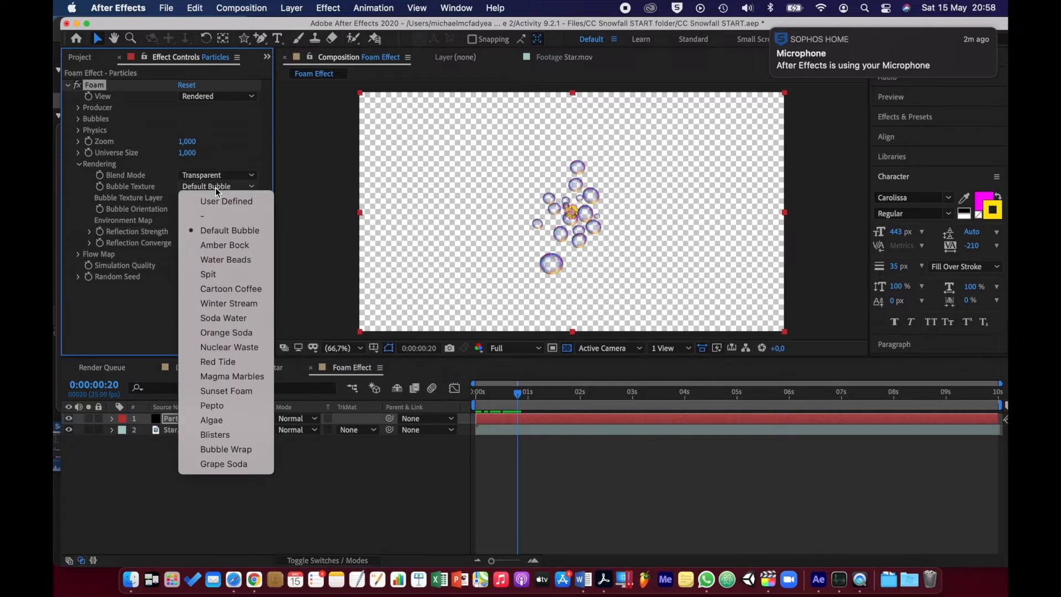
click(218, 203)
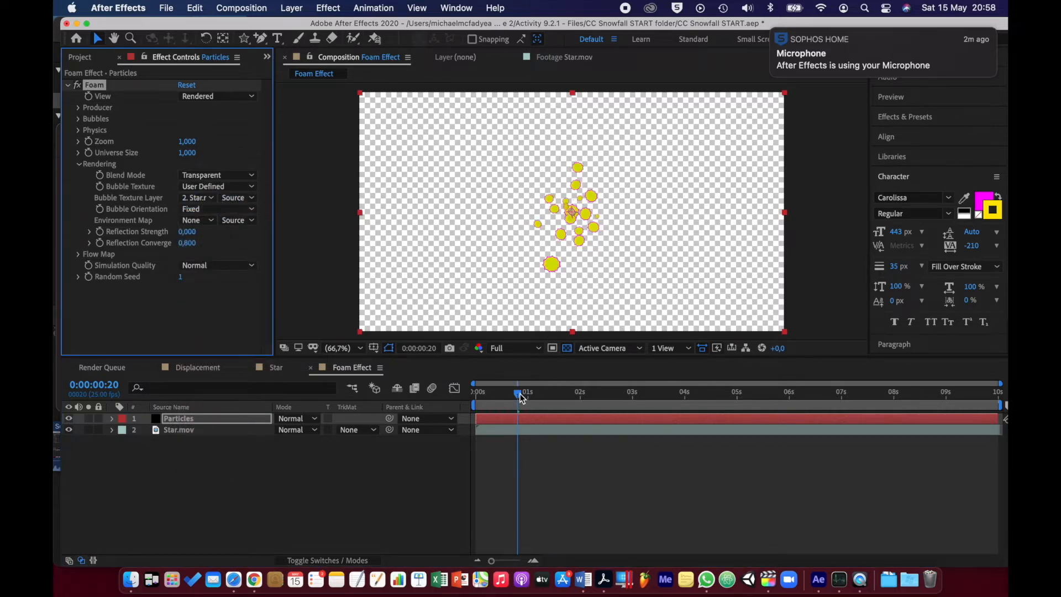
Preview the Foam Effect composition from its first frame to check the star-textured particles.
drag(519, 394, 456, 391)
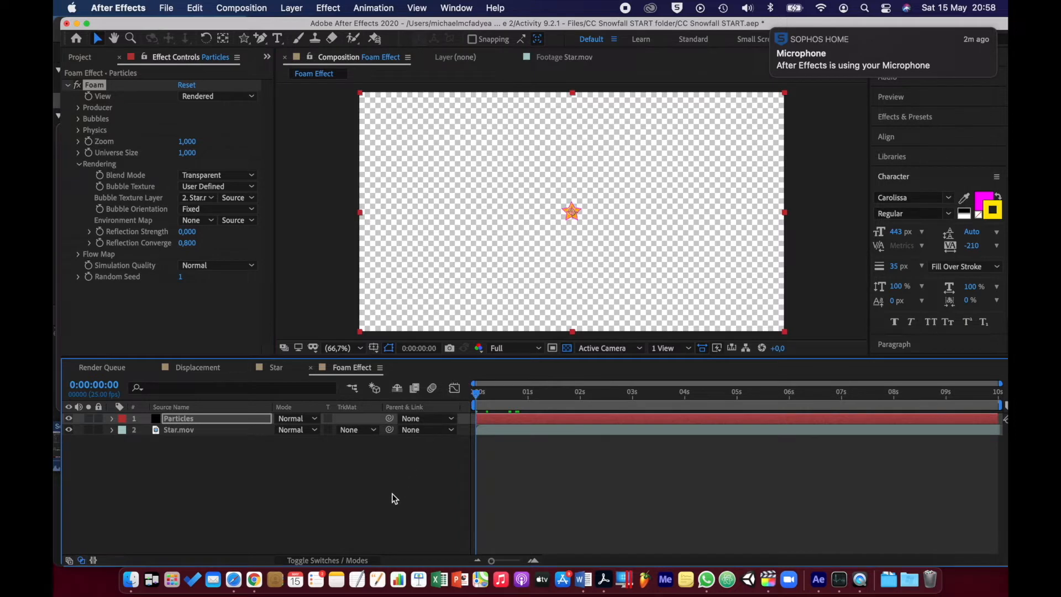
key(space)
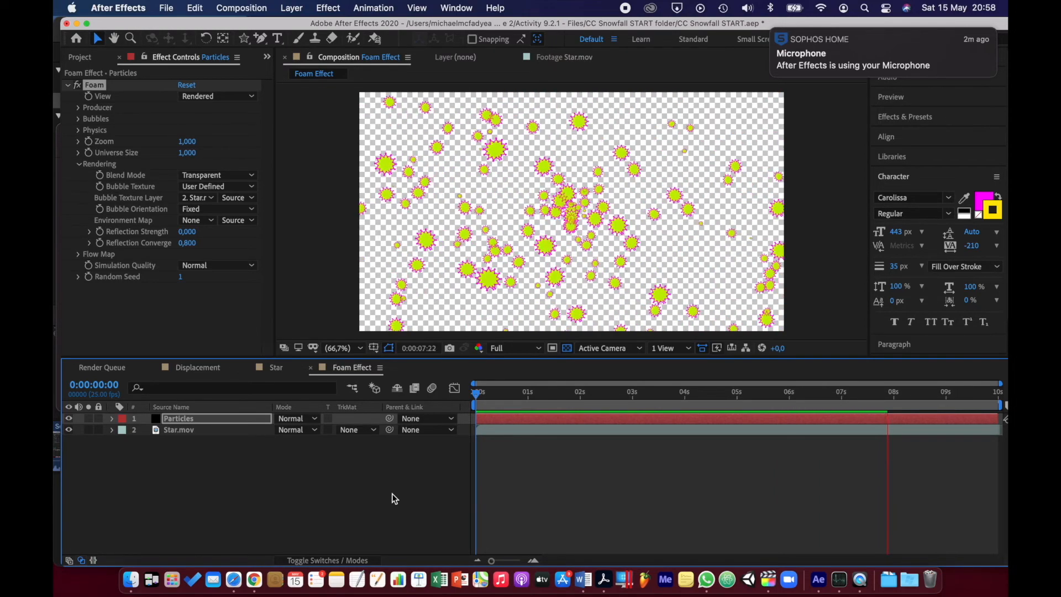
key(space)
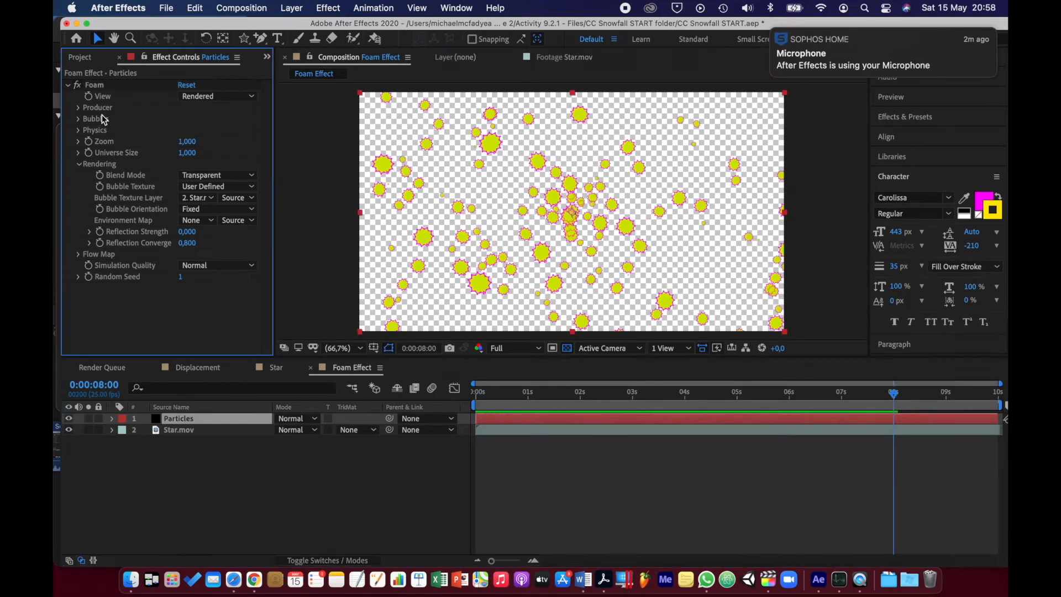
Create a composition named Coke Advert with the HDTV 1080 25 preset and a duration of 0:00:10:00.
click(79, 58)
click(117, 318)
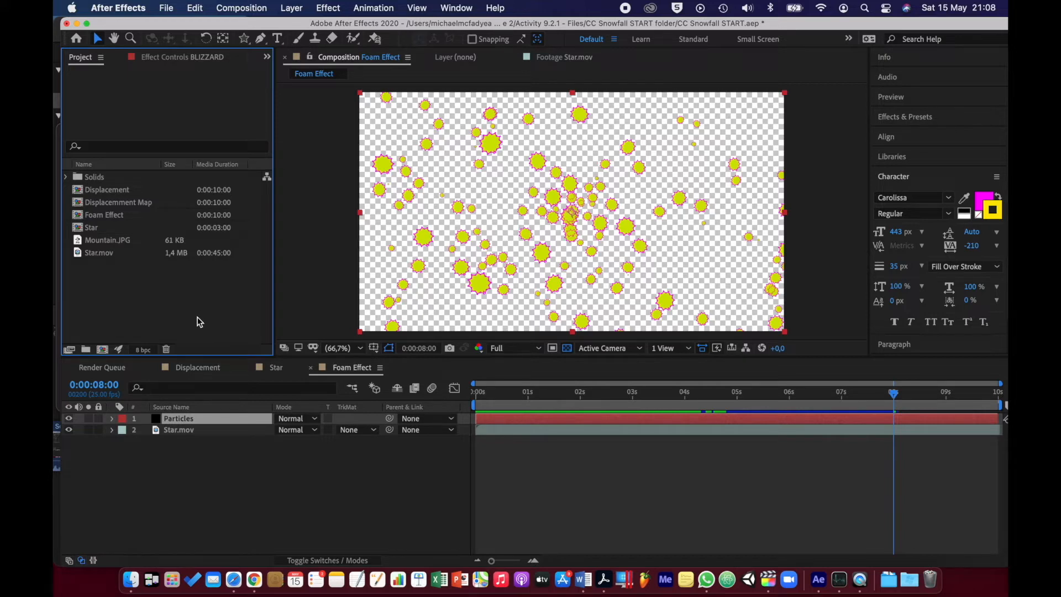
click(178, 291)
click(103, 349)
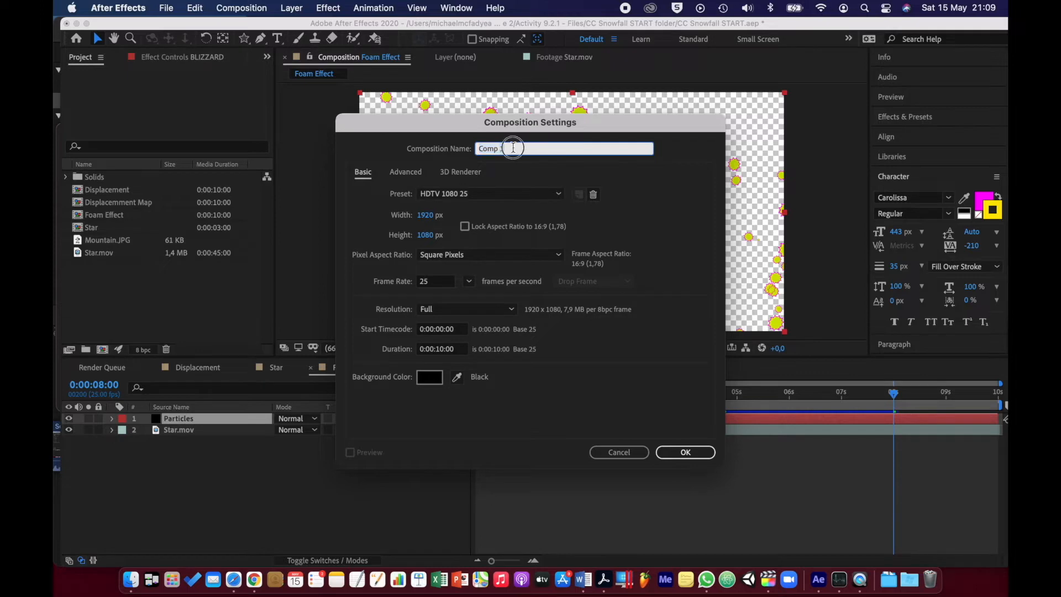
text(Coke Advert)
key(Return)
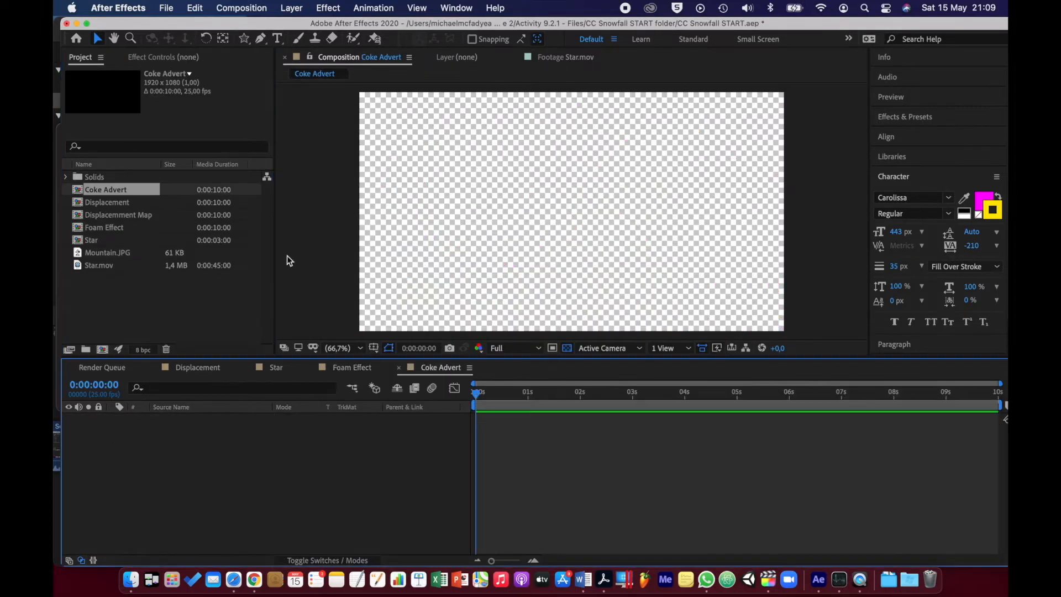
Import the Coca-Cola logo PNG and coke bottle.jpg from the Activity 9.2.1 - Files folder as footage.
double_click(161, 308)
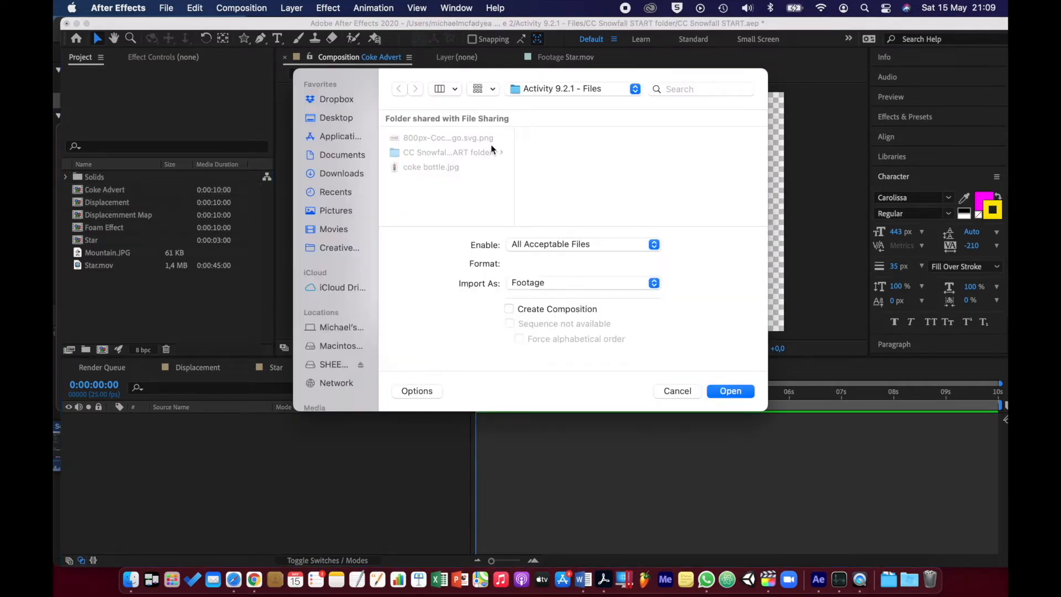
click(446, 138)
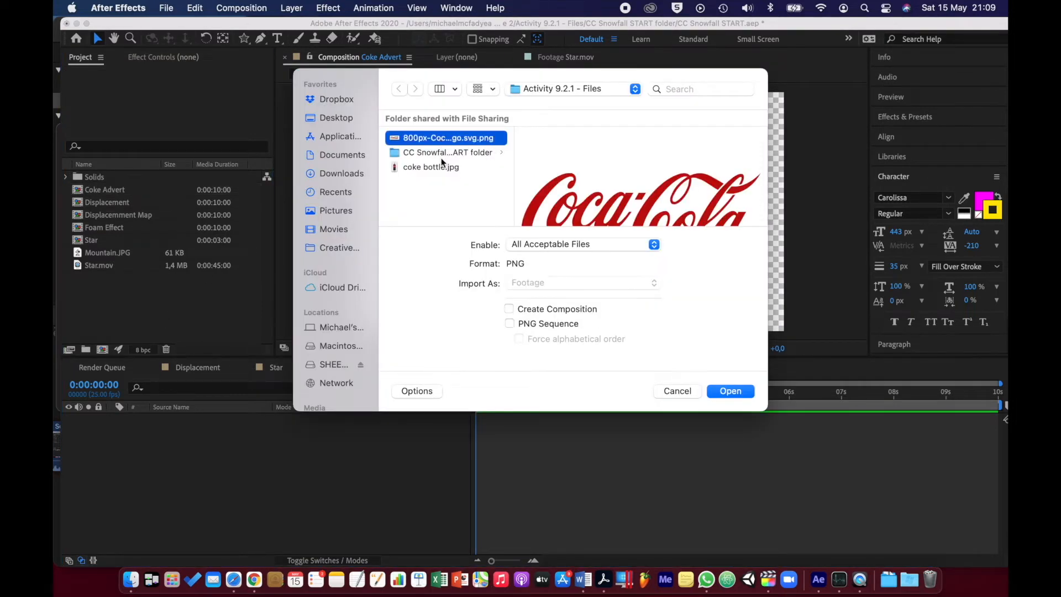
click(442, 168)
click(717, 392)
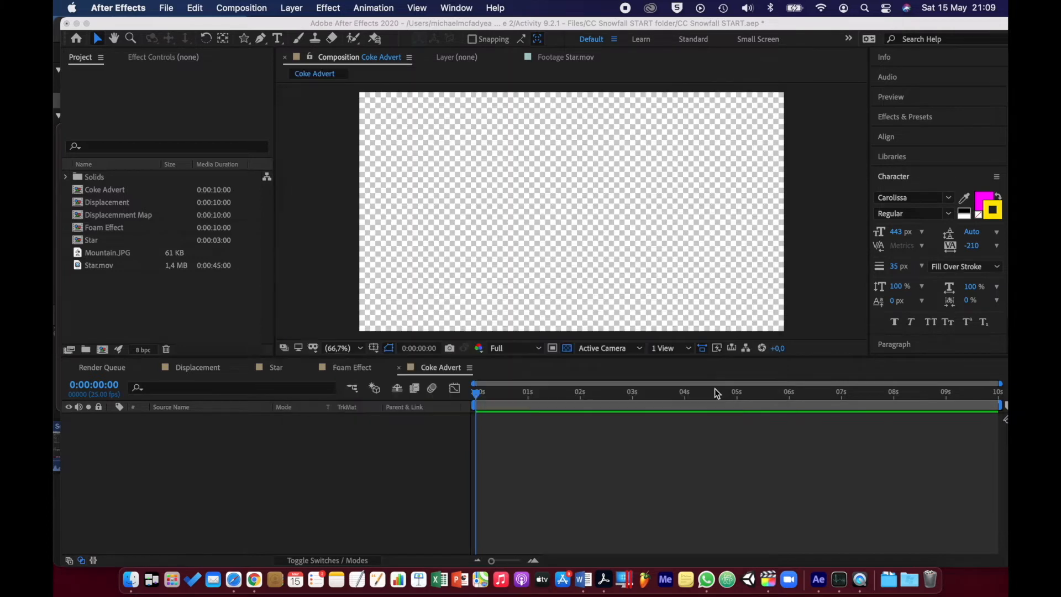
click(135, 318)
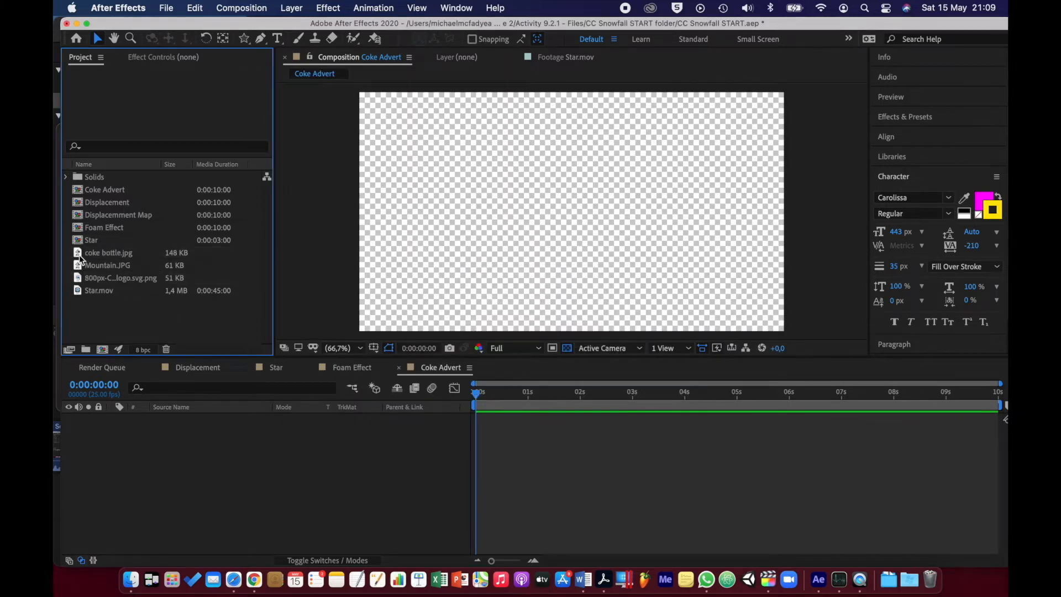
Add coke bottle.jpg to the Coke Advert composition and scale it to 66%.
drag(79, 254, 161, 444)
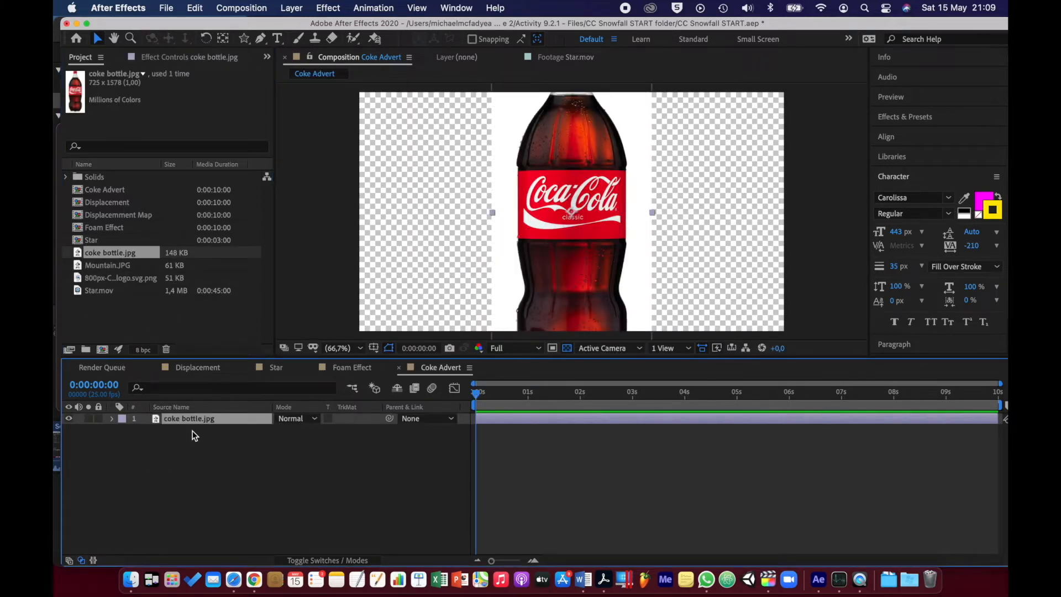
key(s)
click(294, 430)
text(6)
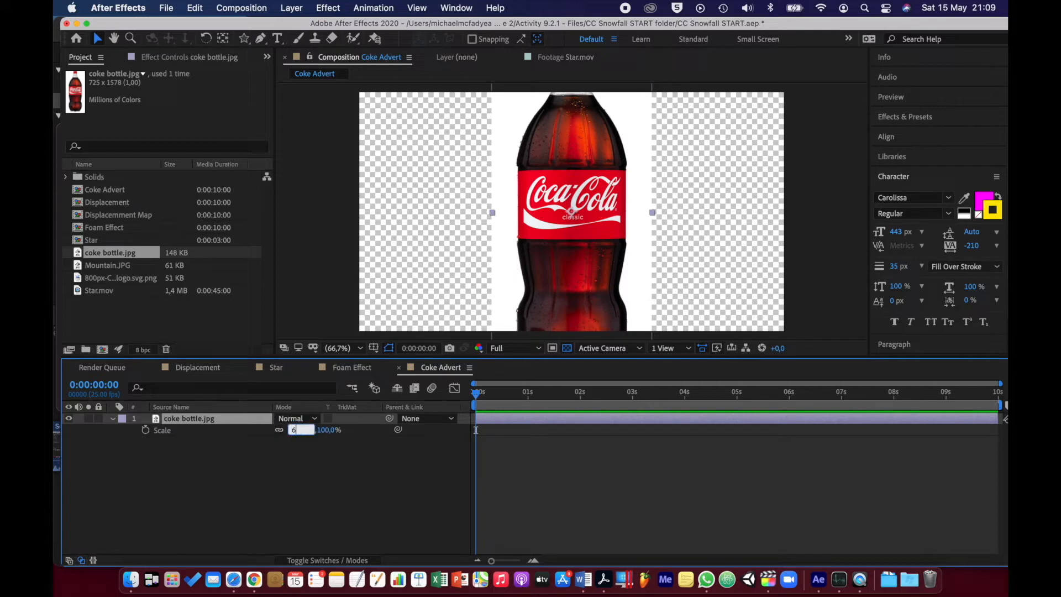
text(6)
key(Return)
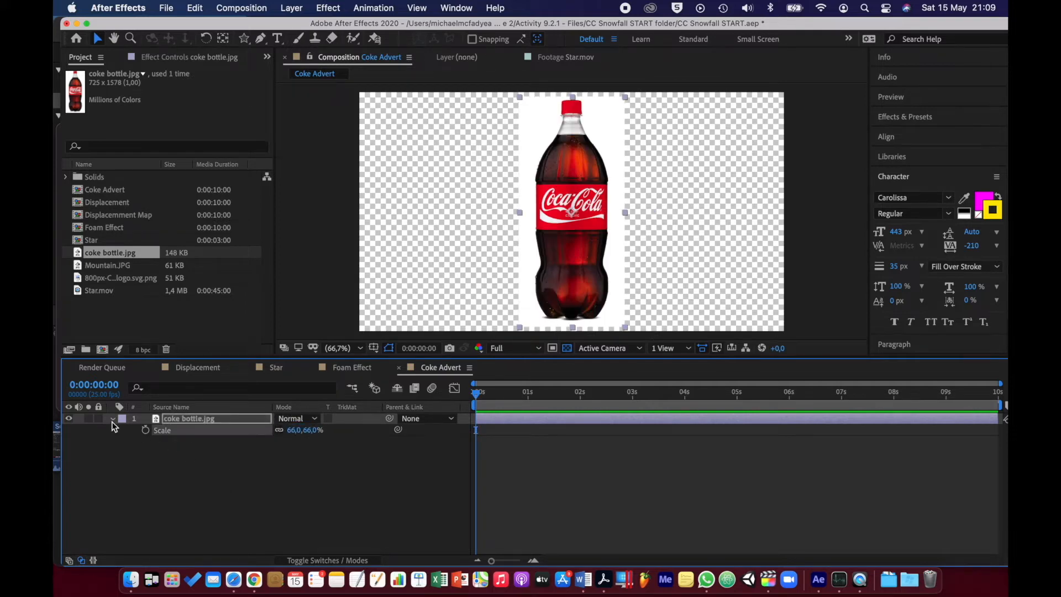
click(113, 420)
Create a comp-size black solid named Coke Bubbles above the bottle layer.
click(197, 453)
right_click(197, 454)
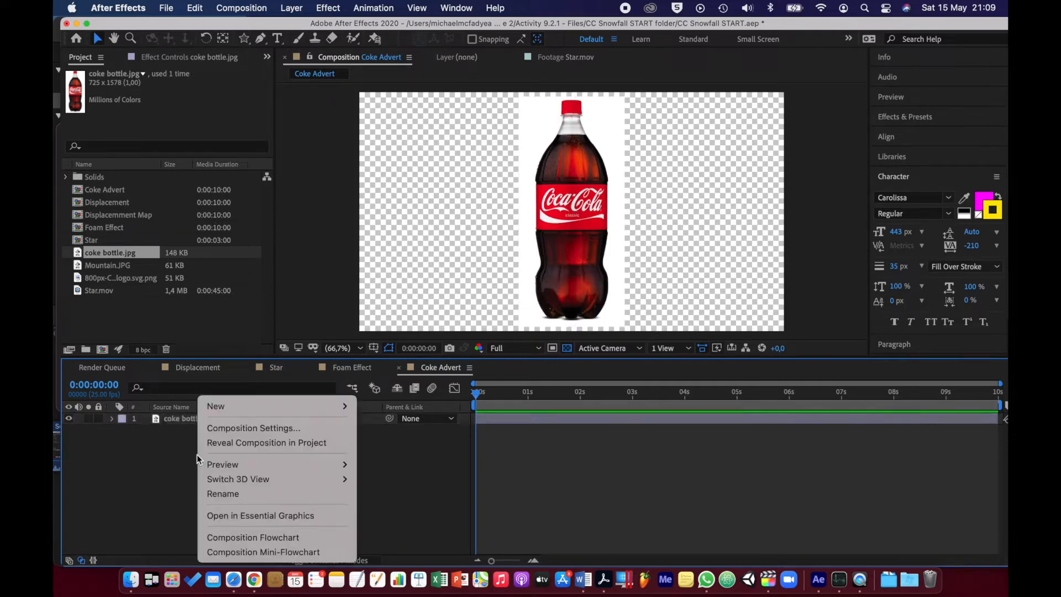
mouse_move(332, 406)
click(369, 434)
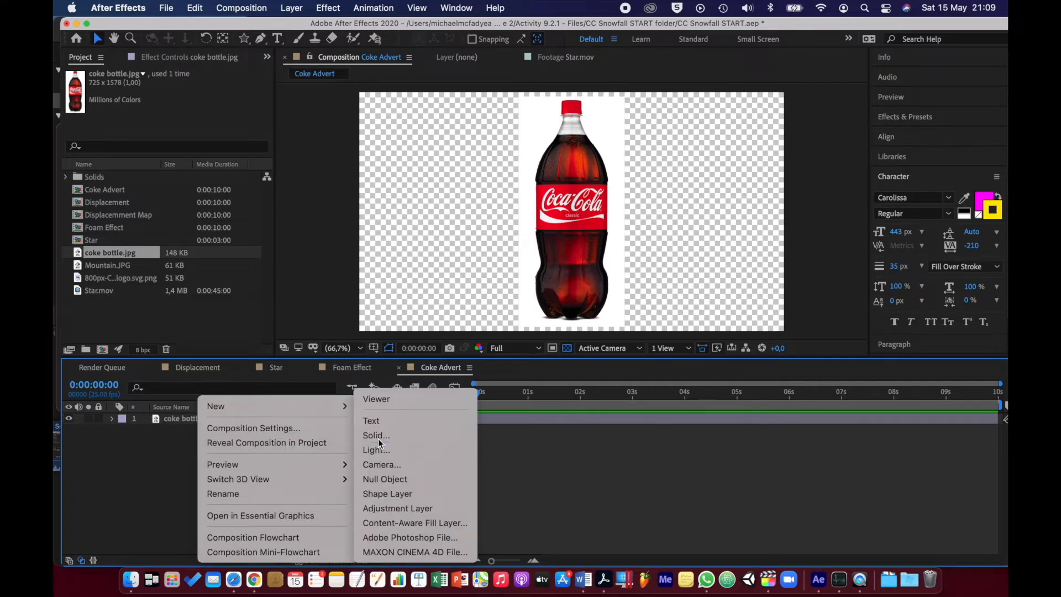
text(Coke )
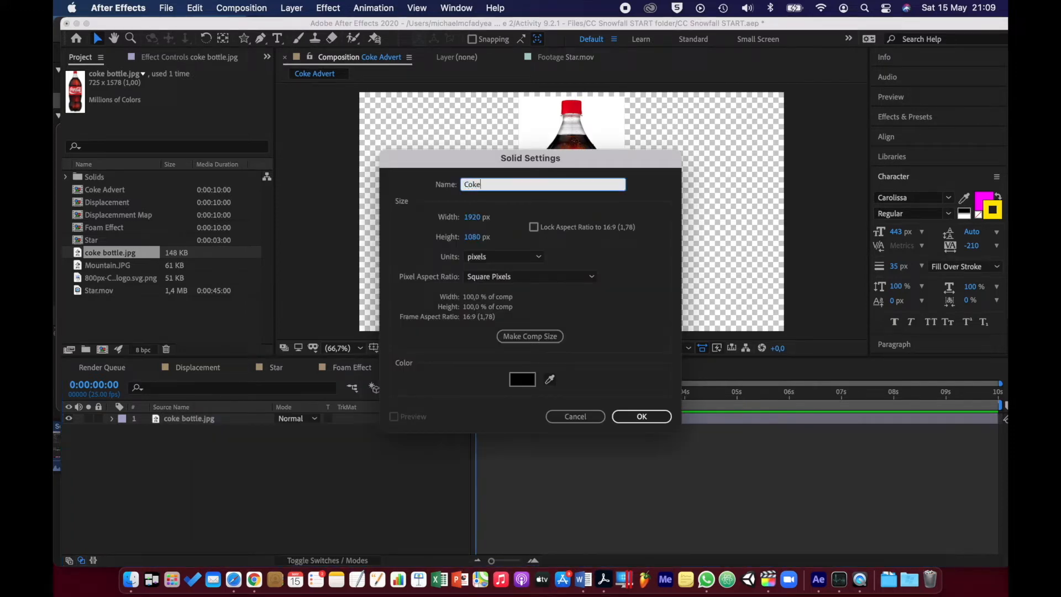
text(Bubbles)
click(531, 336)
click(641, 417)
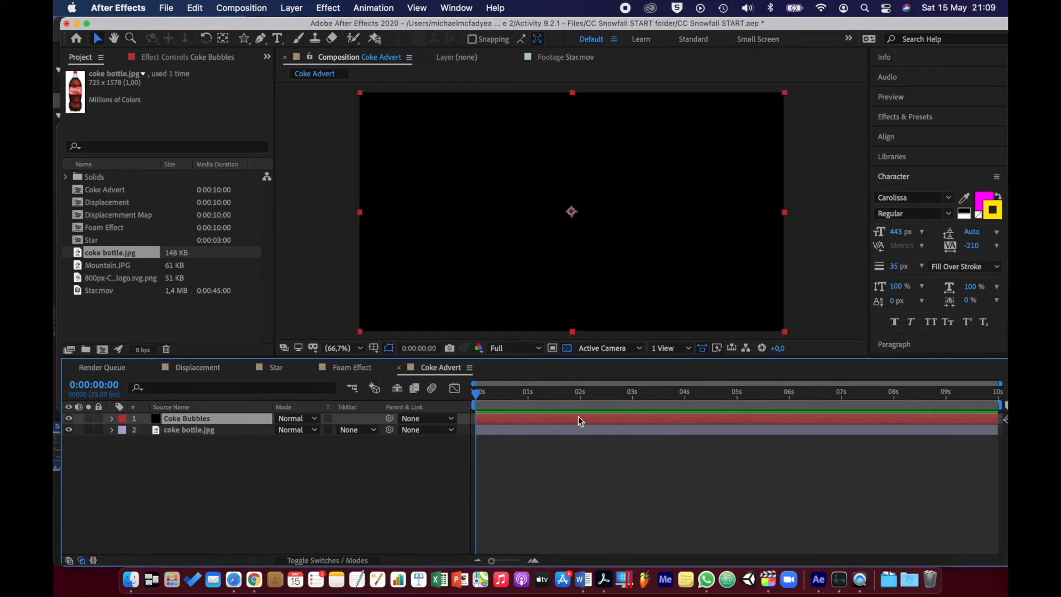
Apply the Foam simulation effect to the Coke Bubbles layer and preview the bubbles over the first three seconds.
right_click(234, 419)
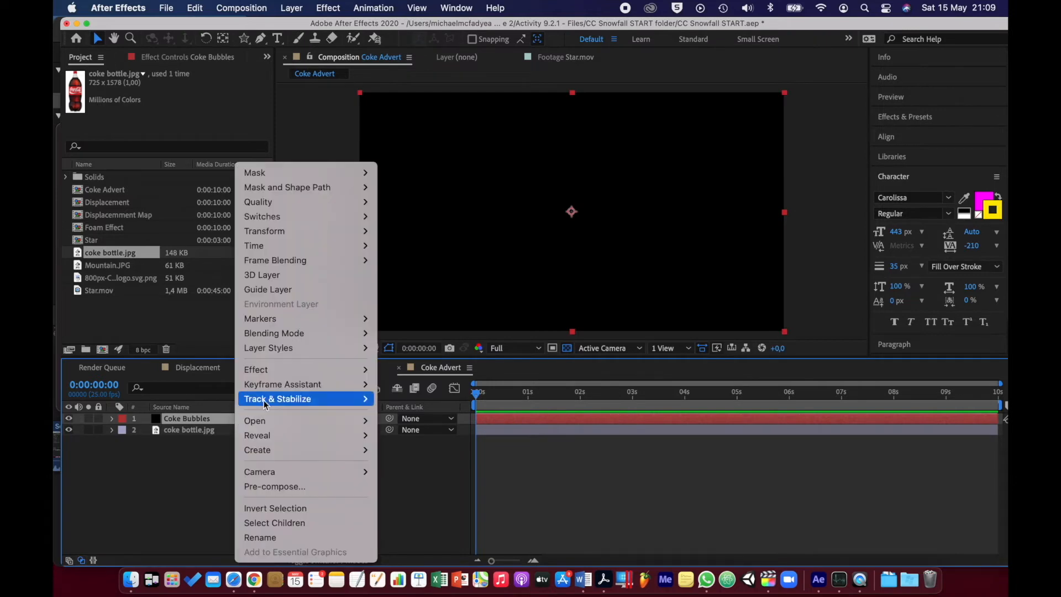
mouse_move(259, 369)
mouse_move(457, 480)
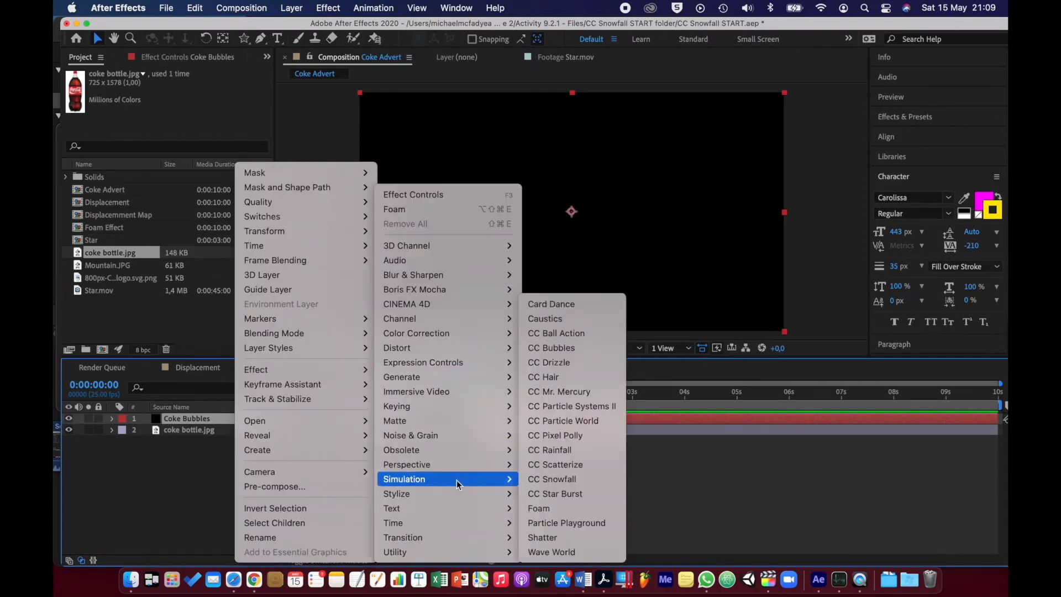
click(546, 506)
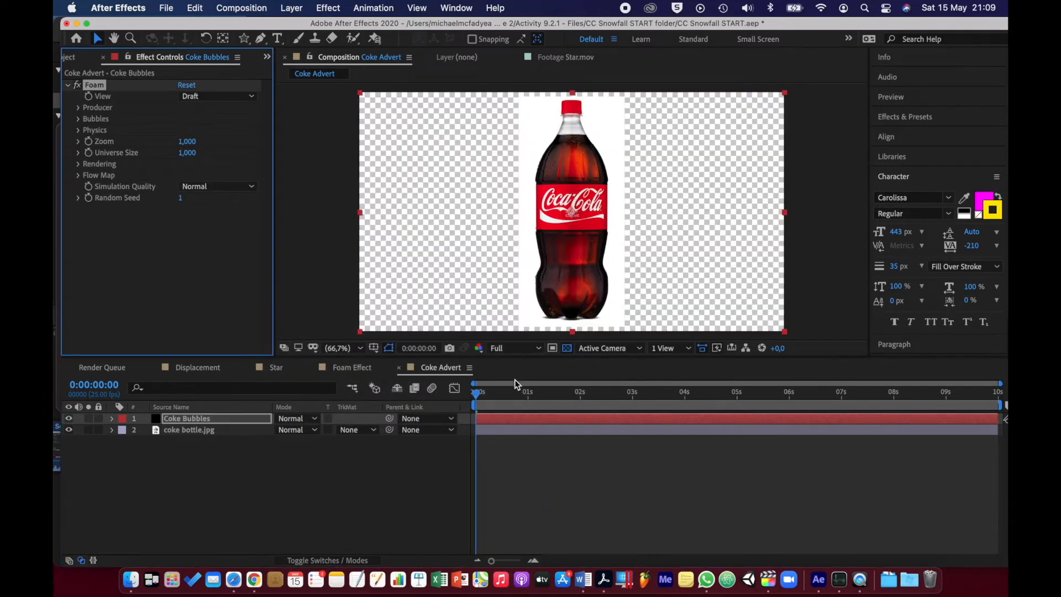
drag(494, 391, 629, 392)
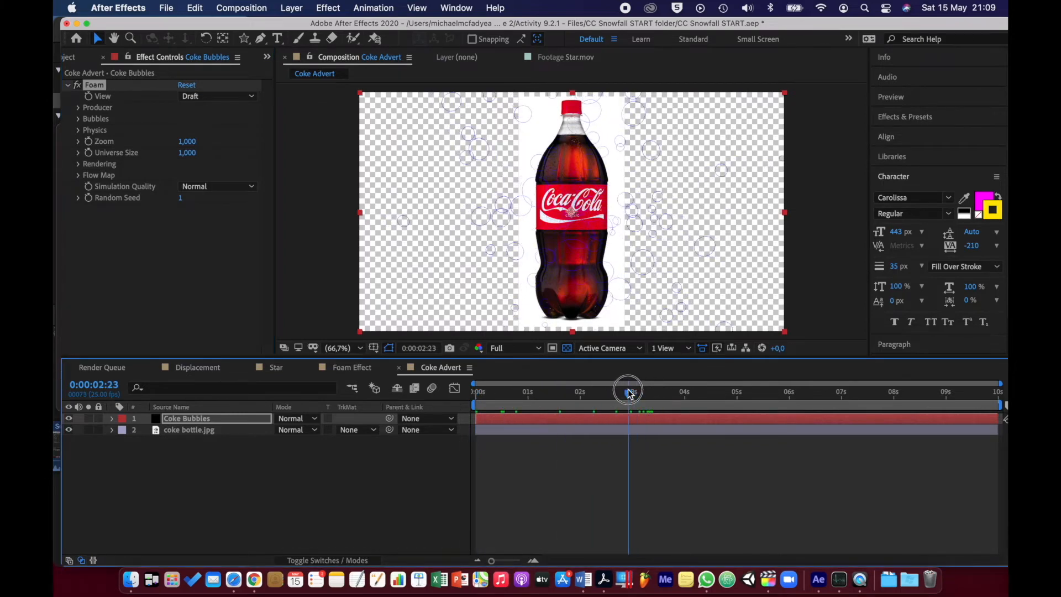
Place the Foam producer point at the base of the bottle, at about 957, 1014.
click(78, 108)
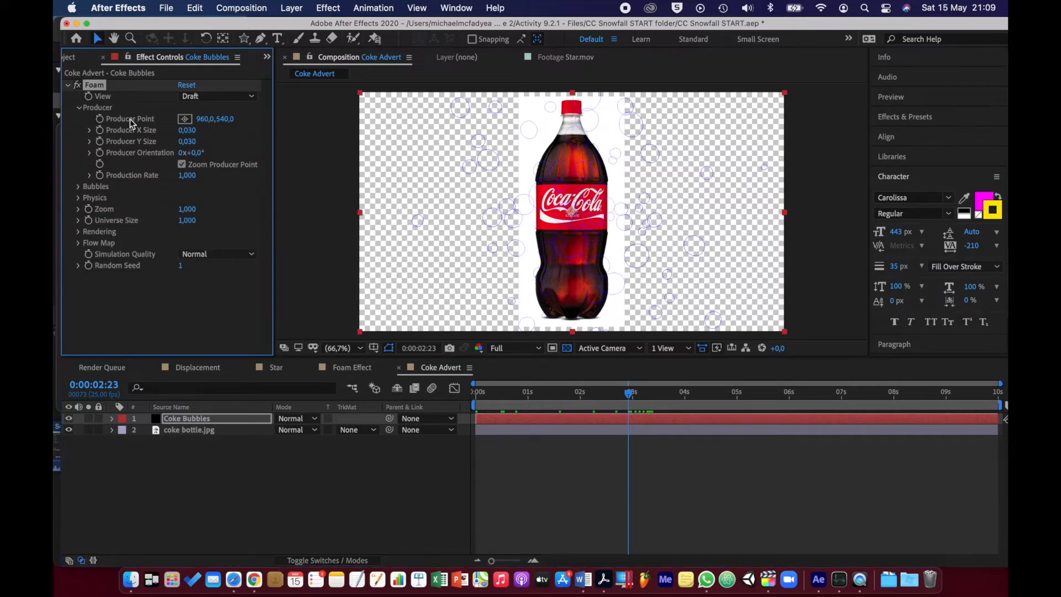
click(185, 120)
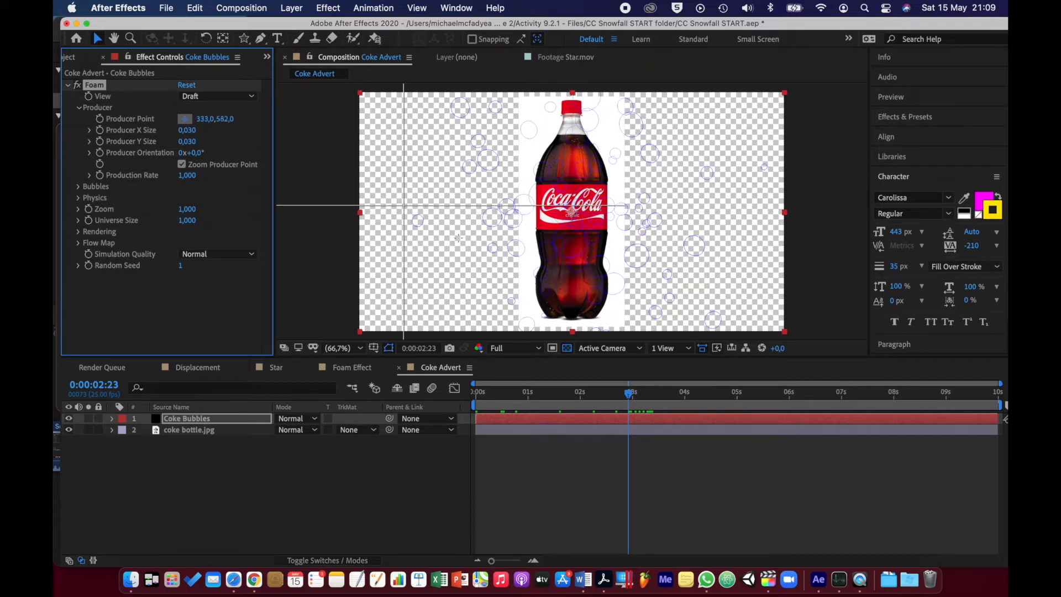
click(572, 317)
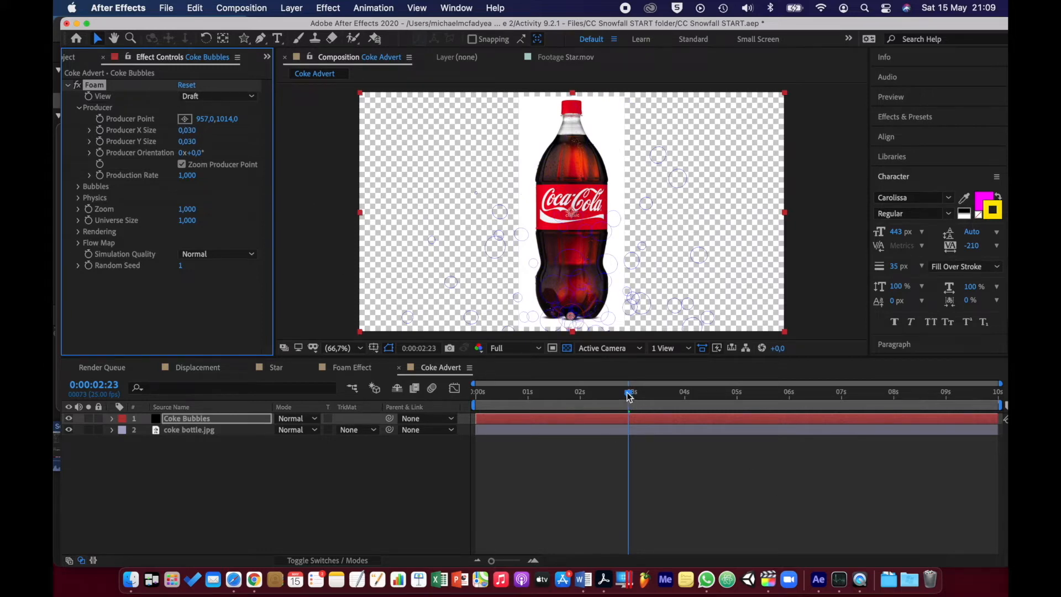
mouse_move(630, 394)
mouse_down()
mouse_move(677, 394)
mouse_move(587, 400)
mouse_move(612, 397)
mouse_up()
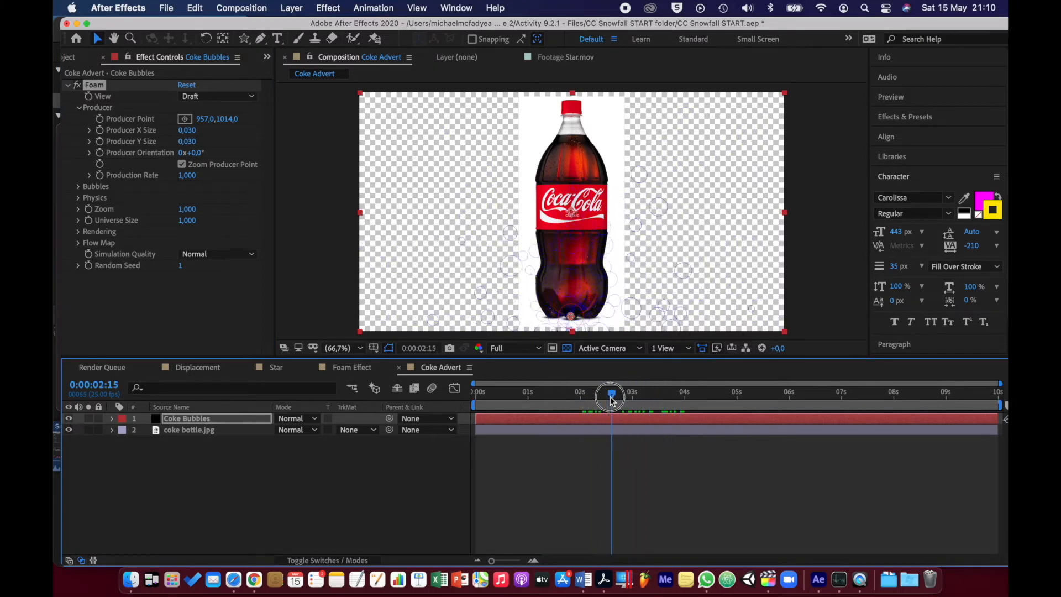
Set the Foam production rate to 2.5 and preview the bubbles around the two-second mark.
click(187, 175)
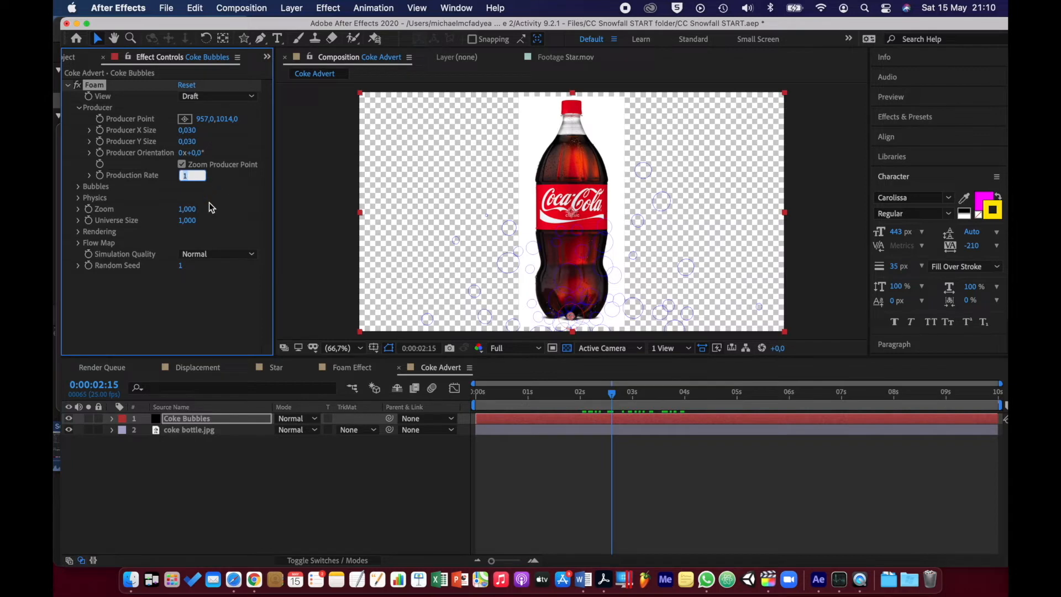
text(2.5)
key(Return)
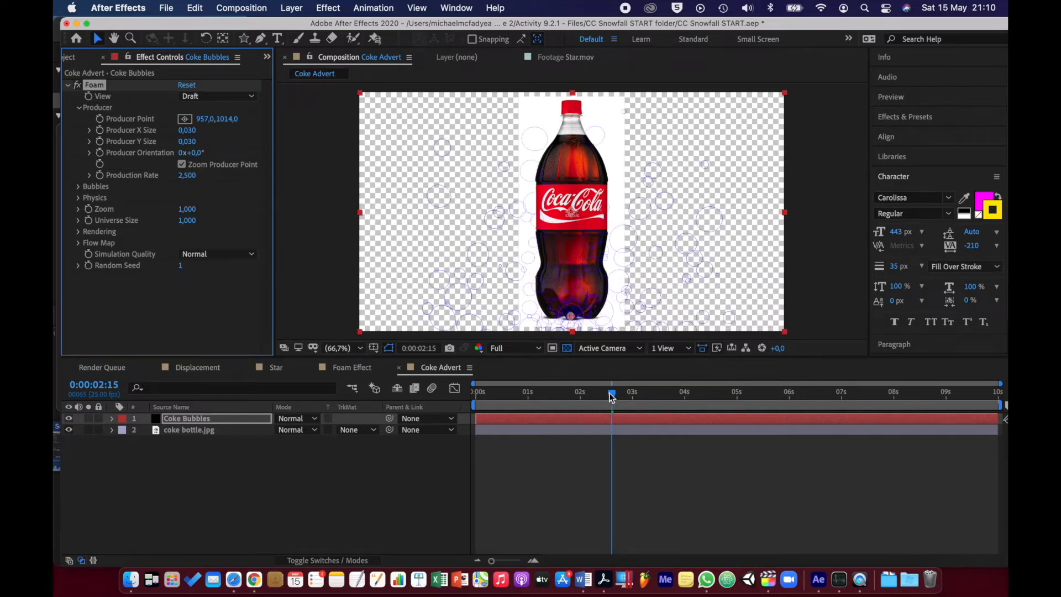
drag(611, 397, 584, 401)
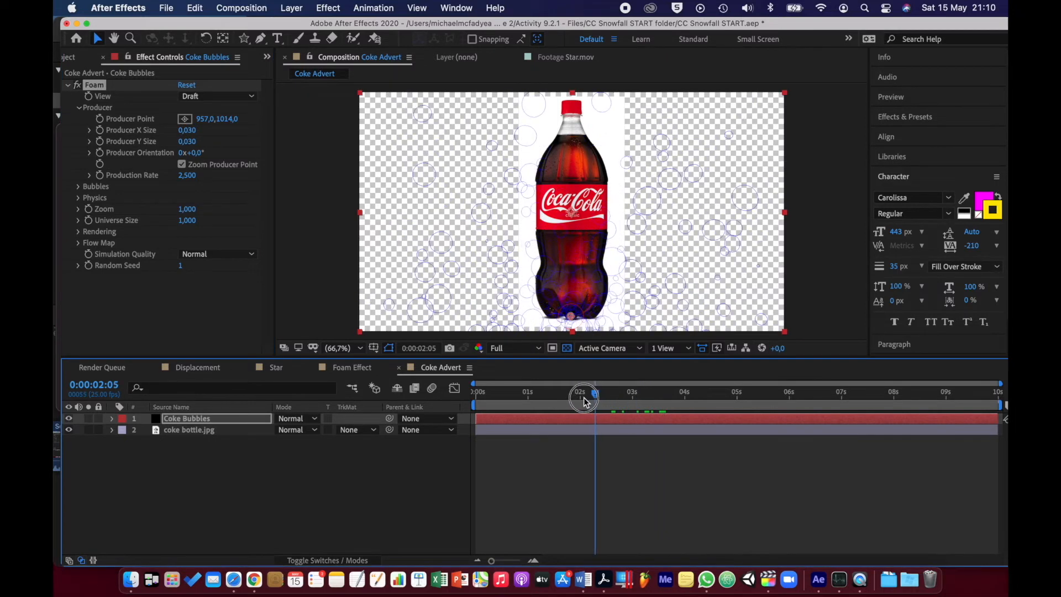
Set the Foam bubble size to 0.14 and preview the smaller bubbles in the timeline.
click(79, 108)
click(79, 119)
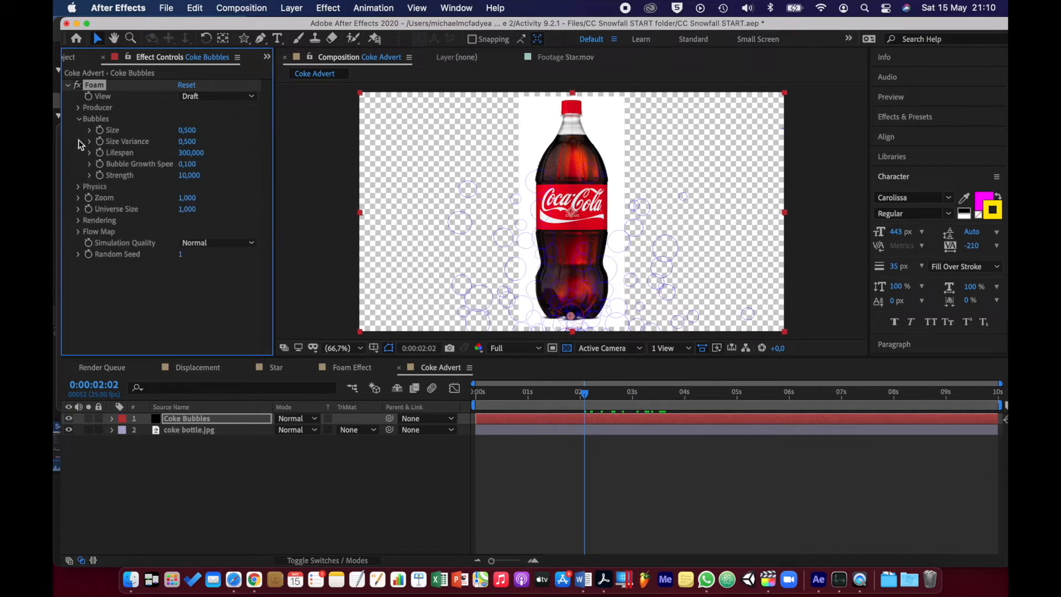
click(187, 130)
text(.14)
key(Return)
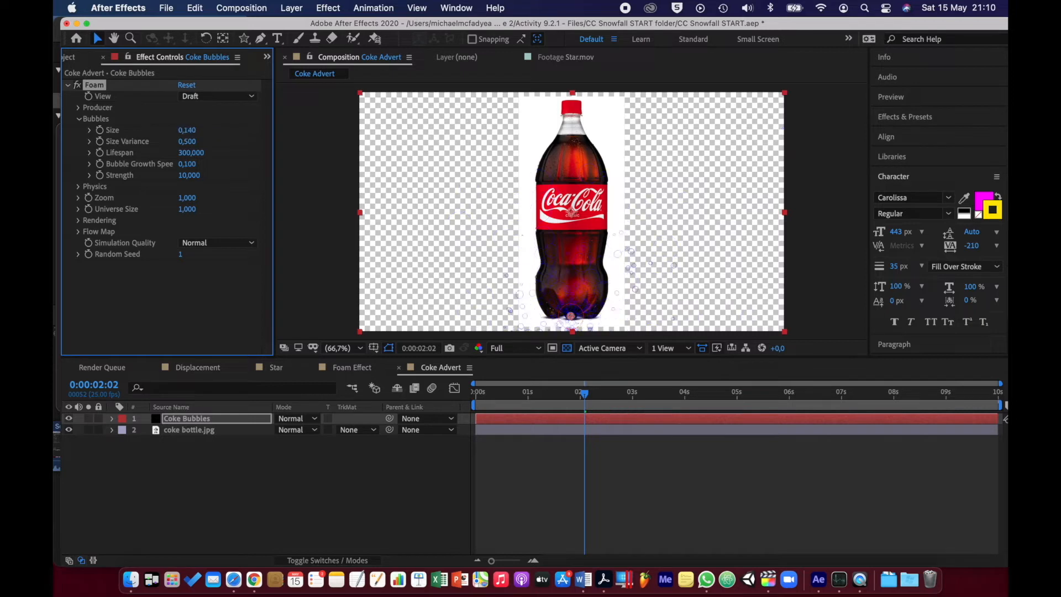
click(590, 396)
drag(592, 396, 625, 419)
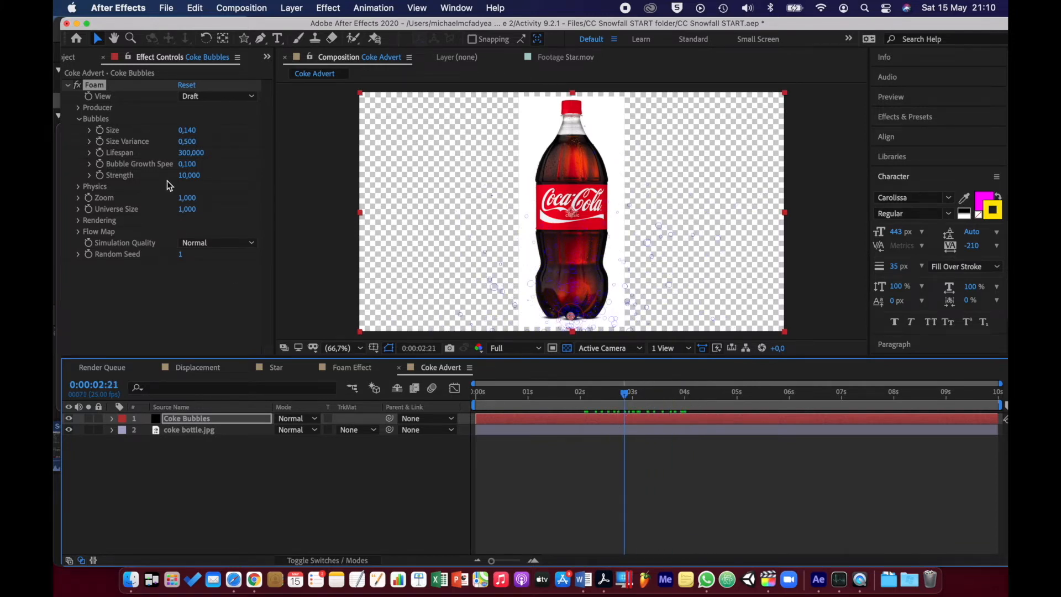
Set the bubbles' lifespan to 530 and their strength to 87.
click(189, 154)
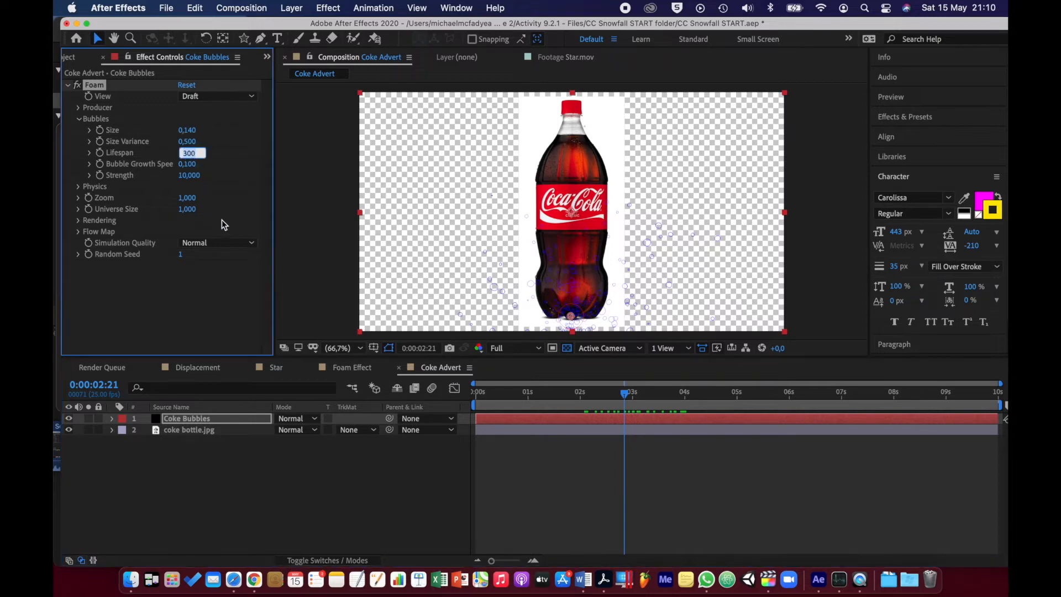
text(530)
key(Return)
click(187, 175)
text(87)
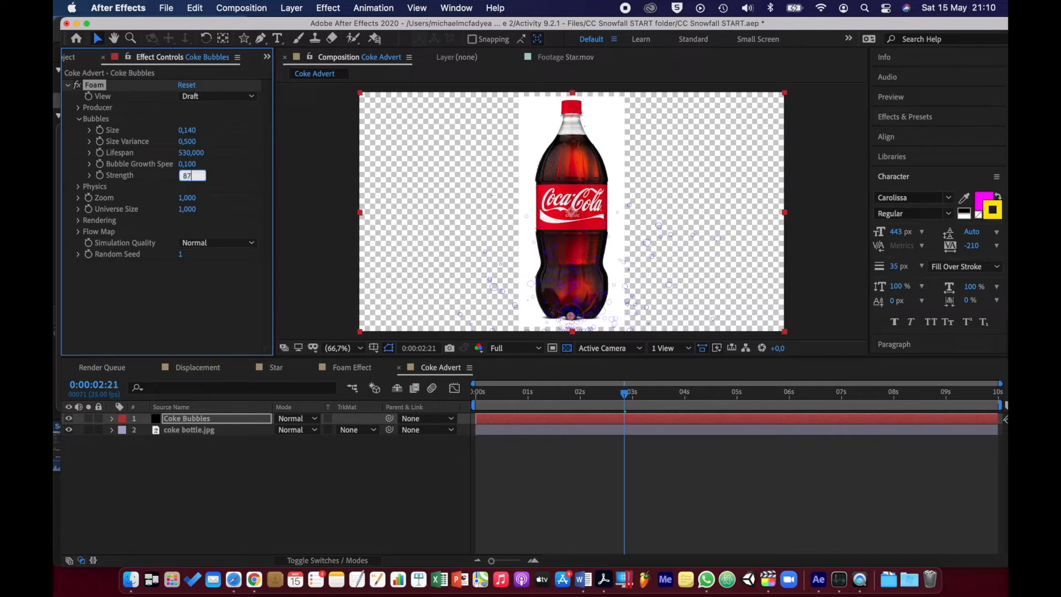
key(Return)
Set the initial speed in the Foam physics settings to 0.8.
click(78, 119)
click(78, 131)
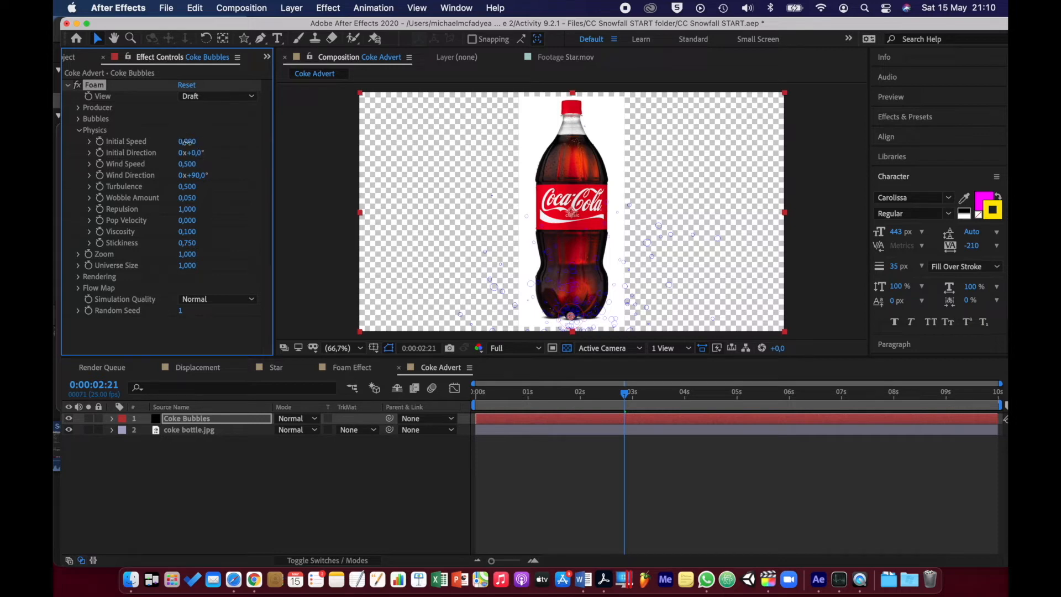
text(0,8)
key(Return)
Enter a wind speed of 0.5 and a wind direction of 90° in the Foam physics settings.
click(188, 163)
text(0,5)
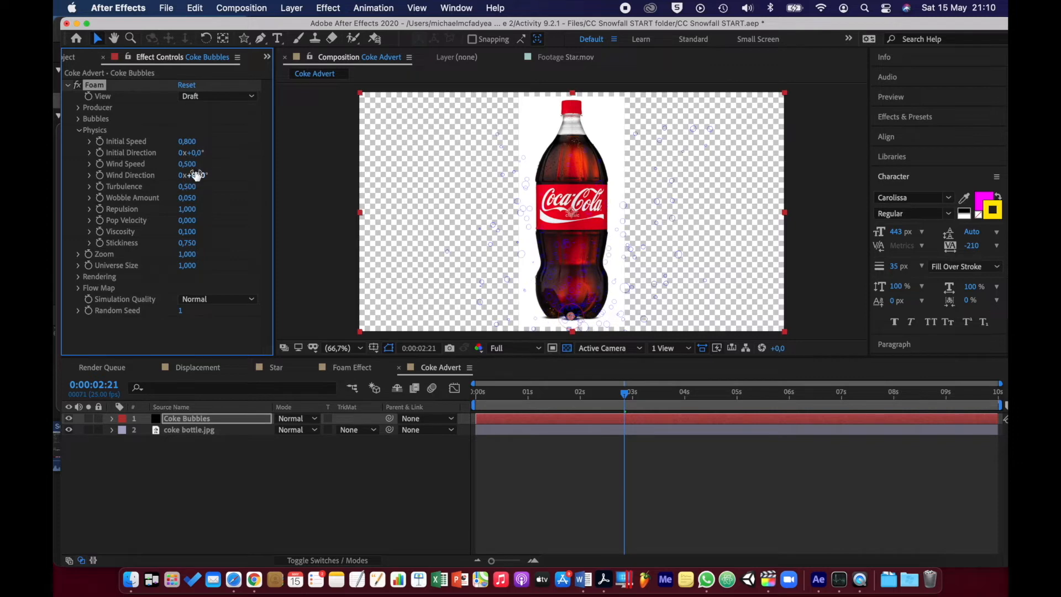
key(Return)
click(194, 176)
text(90)
key(Return)
Try a Foam turbulence of 2 and set it back to 0.5.
click(190, 189)
text(0,5)
text(530)
key(Return)
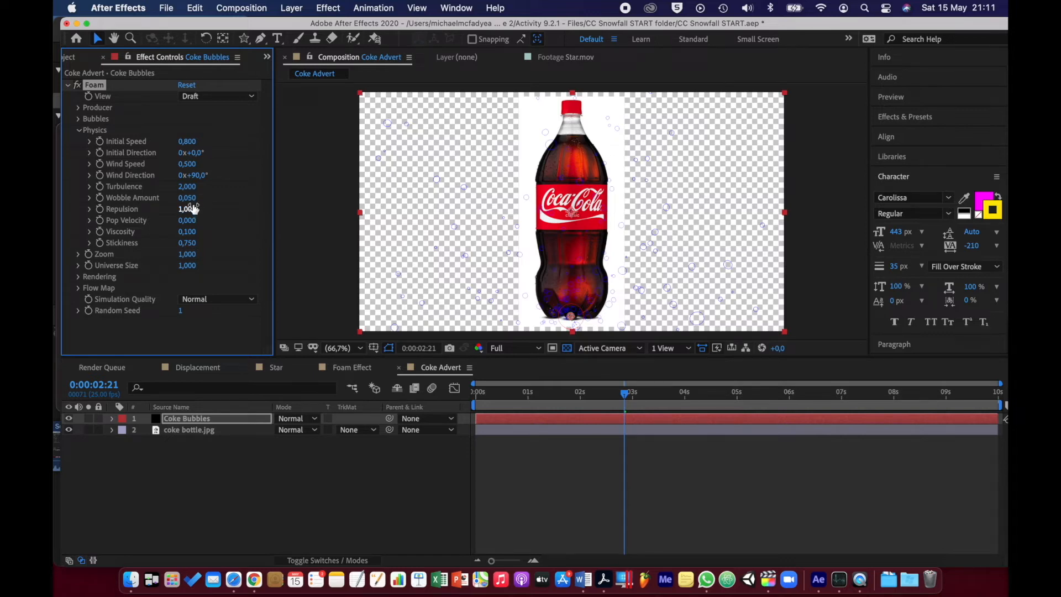
click(187, 187)
text(.5)
key(Return)
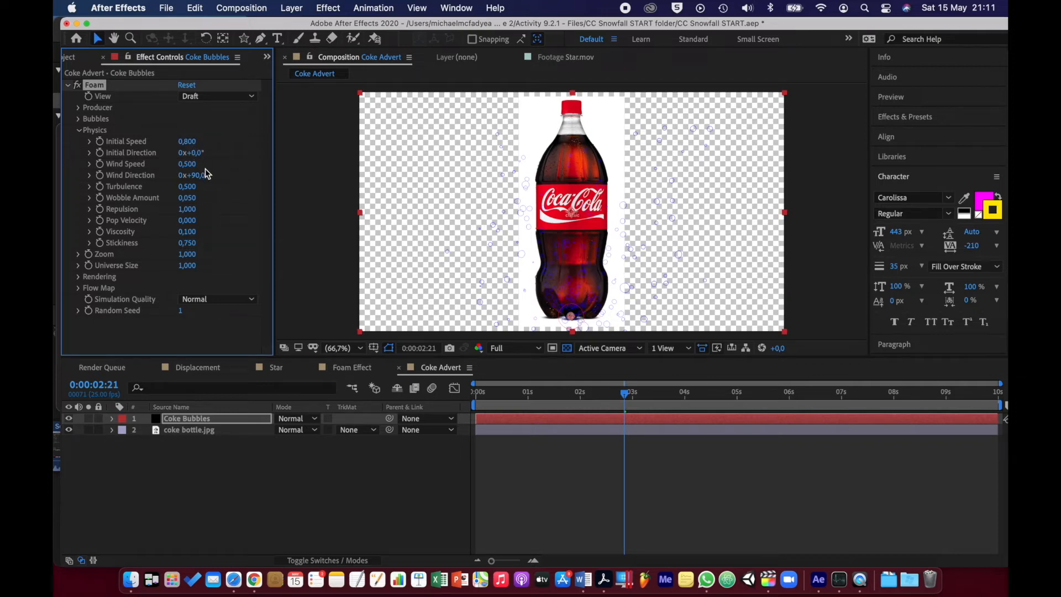
Set the Foam wind speed to 9 and the wind direction to 0°, and preview the bubble movement.
click(187, 165)
text(9)
key(Return)
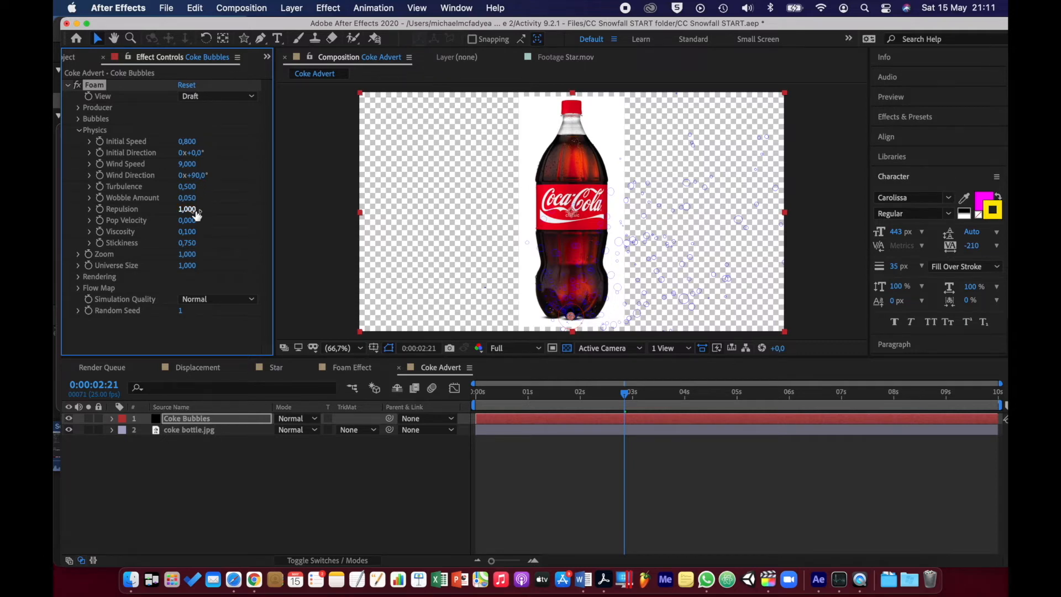
click(197, 175)
text(0)
key(Return)
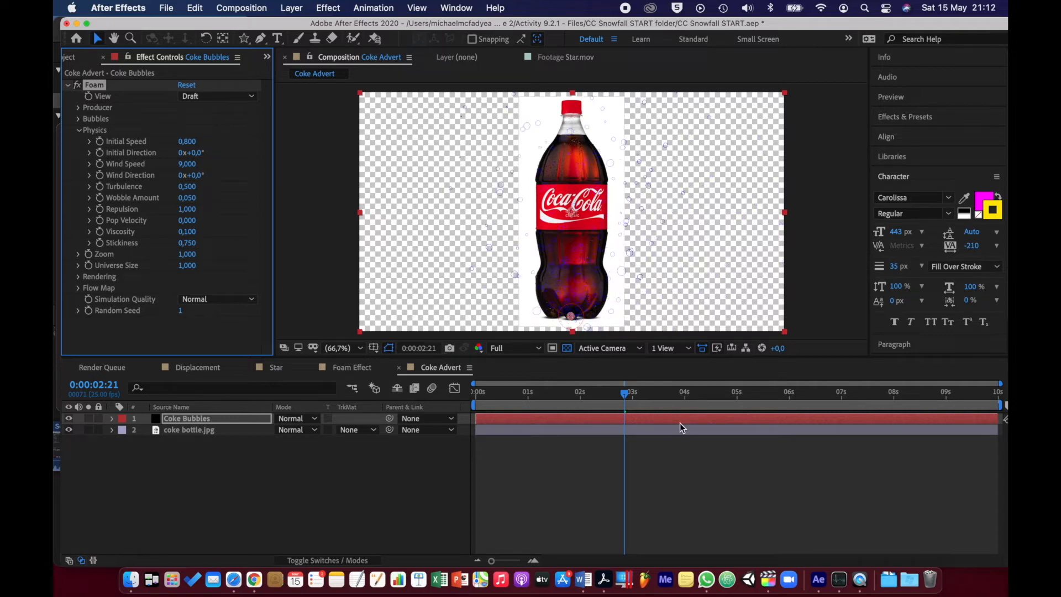
drag(628, 397, 547, 404)
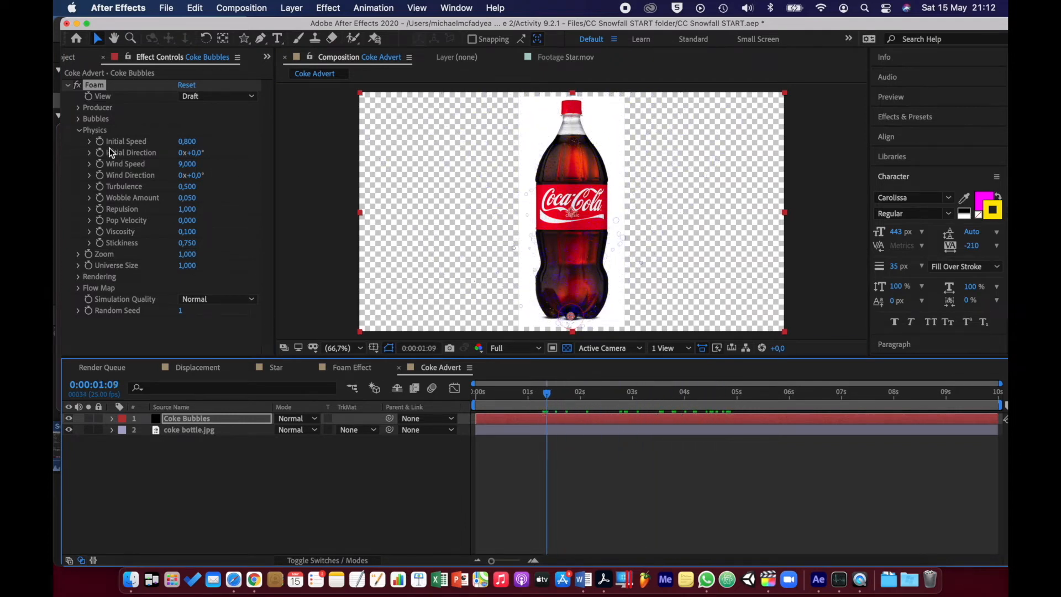
Switch the Foam effect's view from Draft to Rendered.
click(78, 131)
click(204, 94)
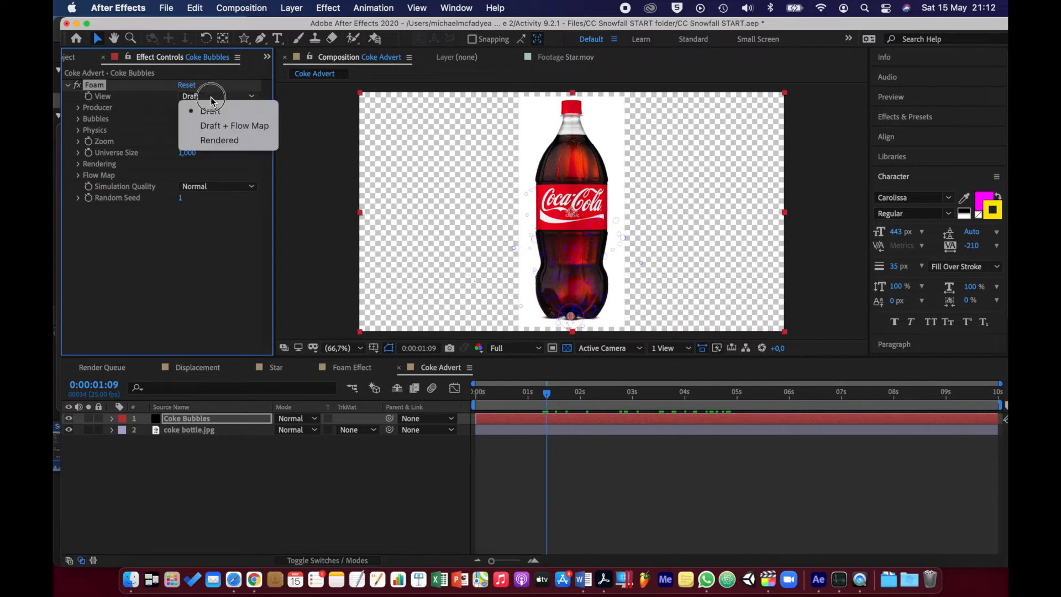
click(215, 141)
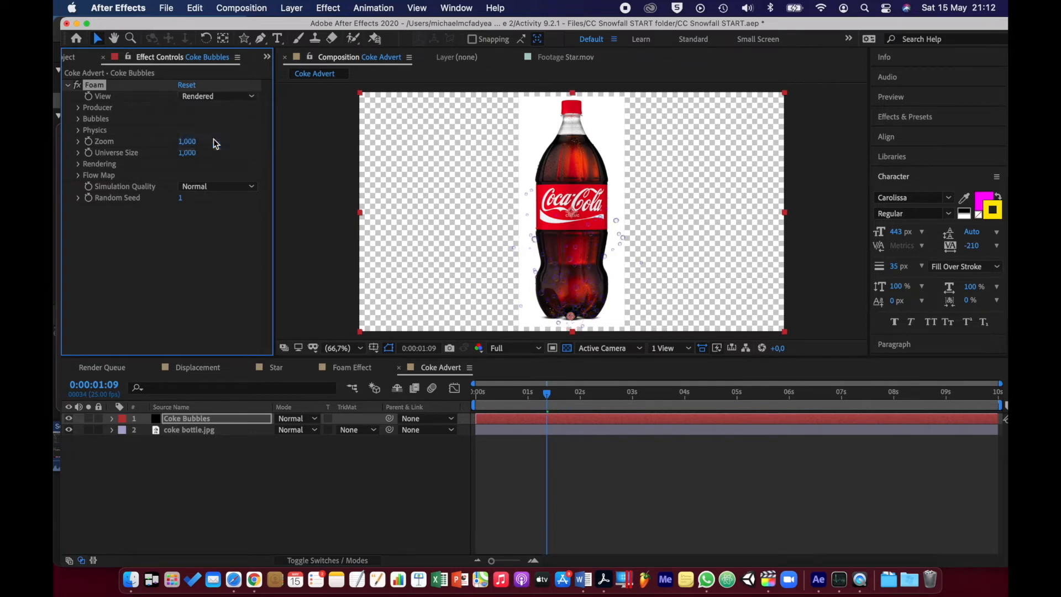
Set the bubble texture to Amber Bock and inspect the rendered bubbles up close over the bottle.
click(78, 164)
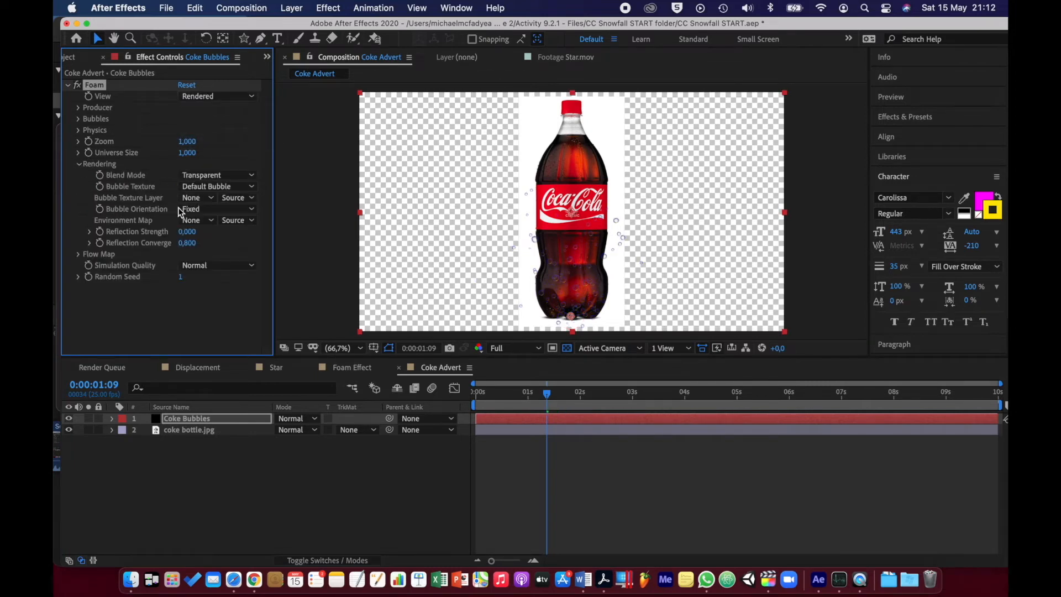
click(202, 188)
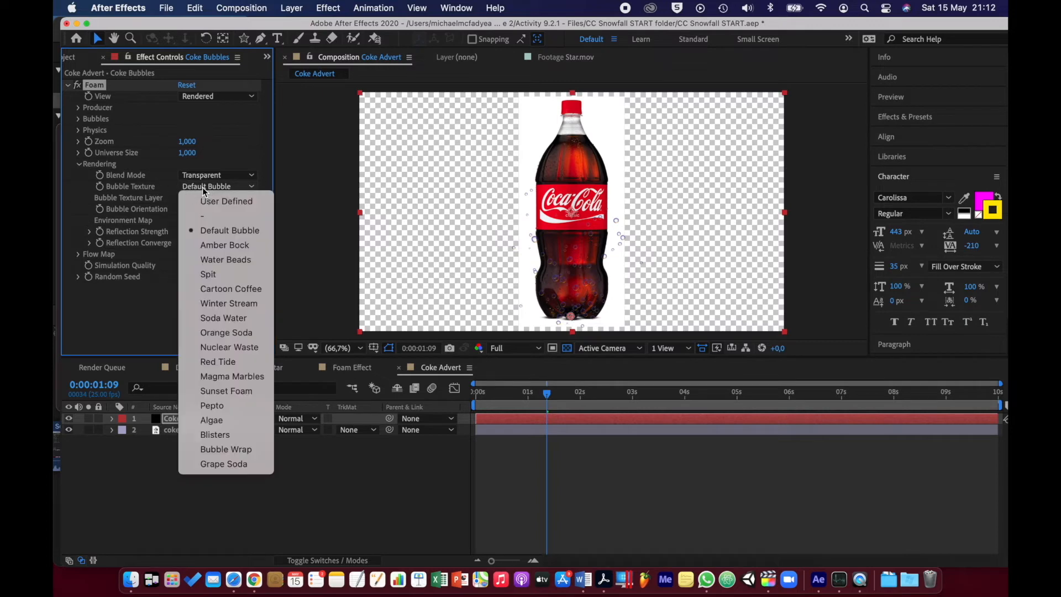
click(221, 246)
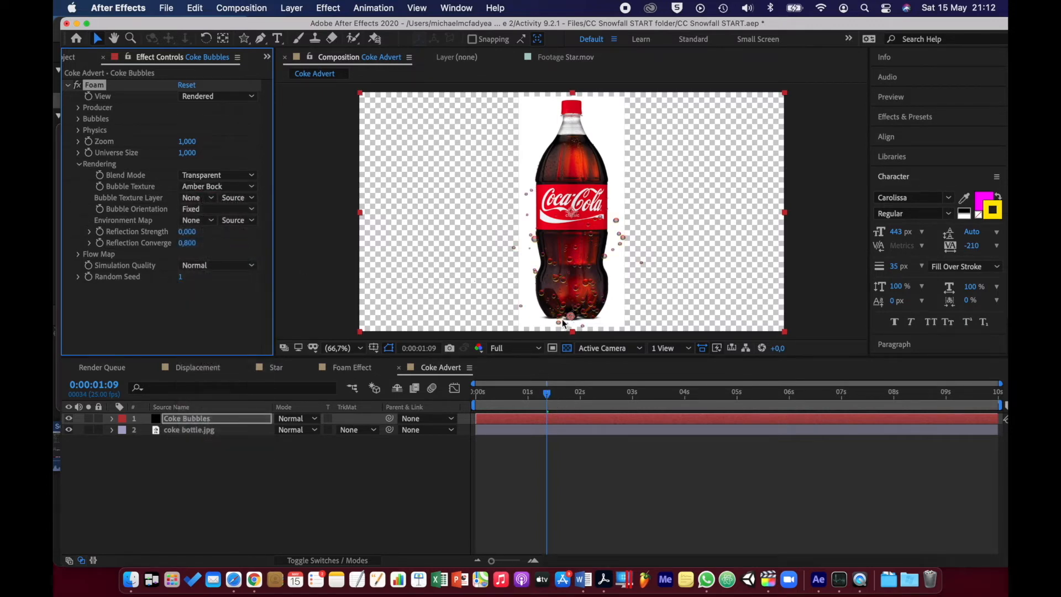
key(period)
key(period)
key(period)
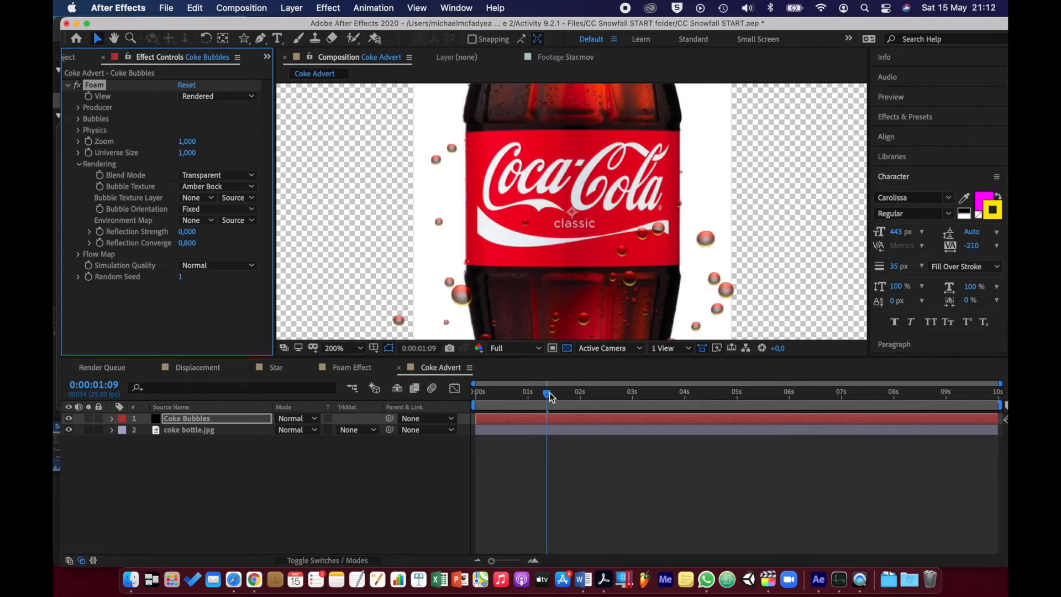
drag(549, 392, 585, 393)
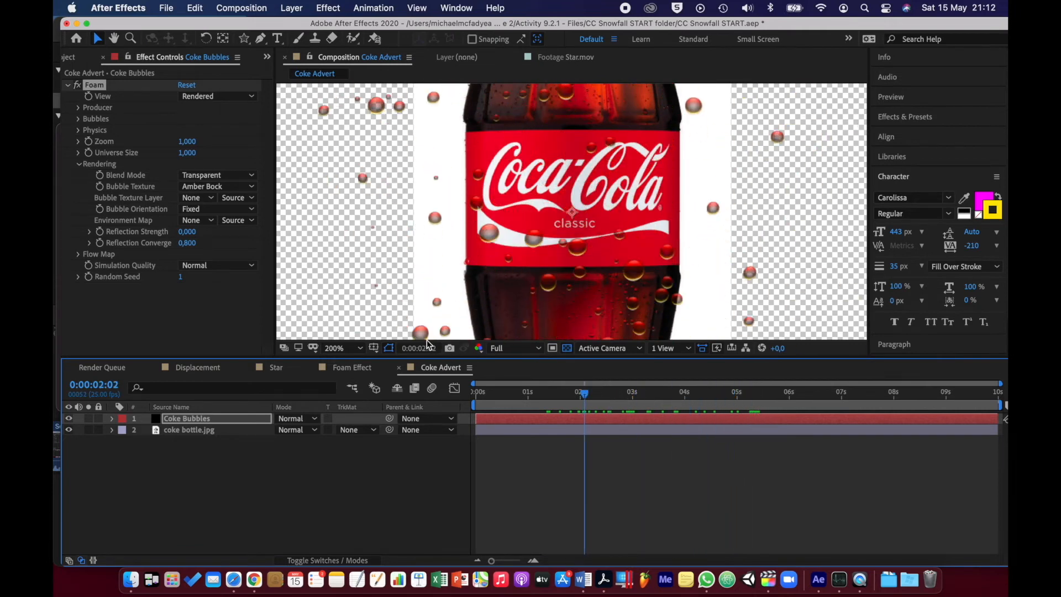
click(362, 349)
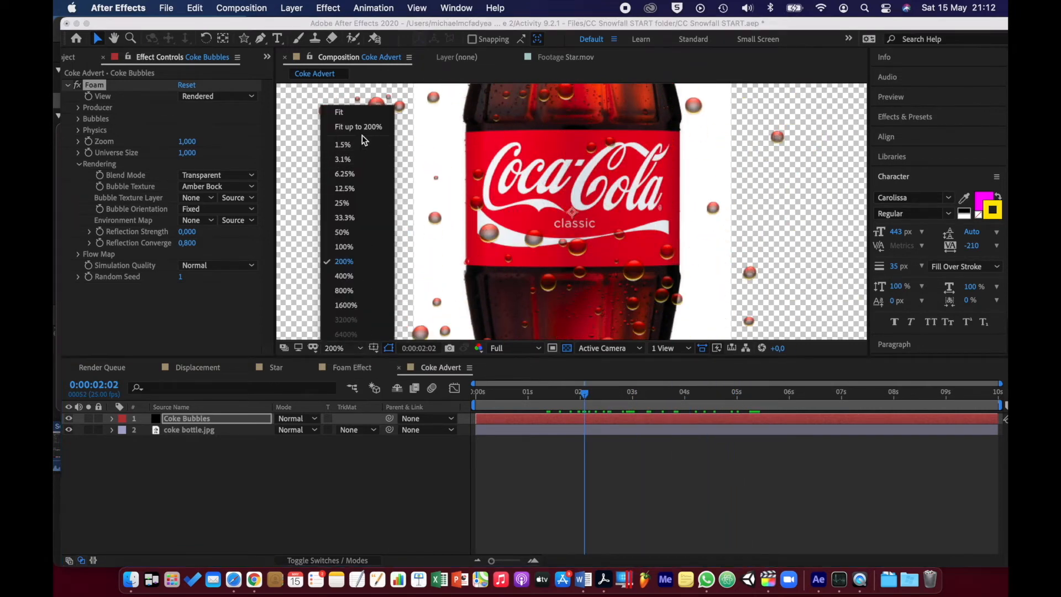
click(366, 112)
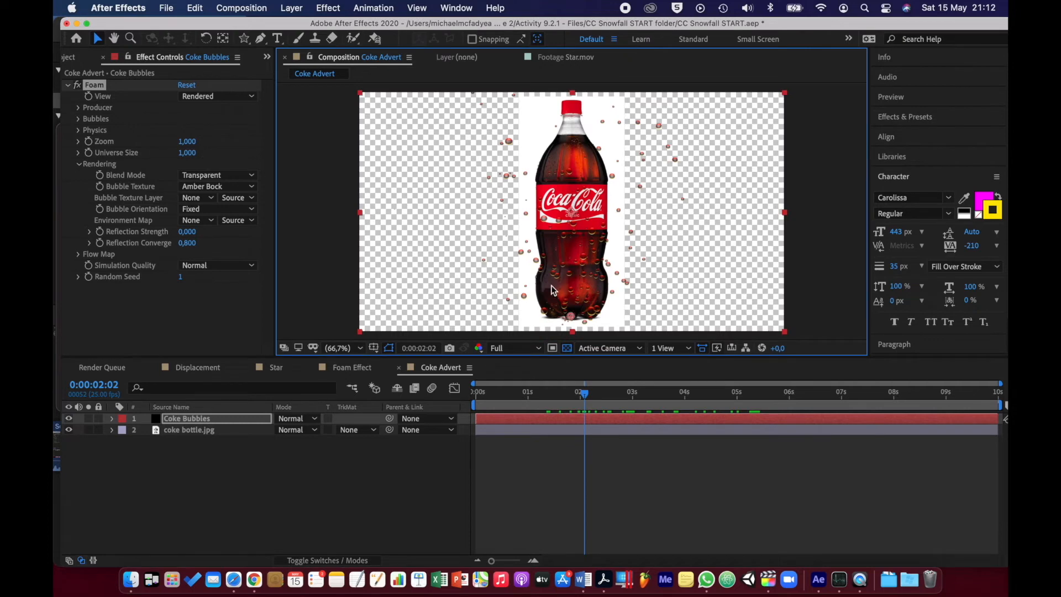
Add a black 1920 × 1080 px solid named Bottle Mask to the Coke Advert composition.
click(220, 421)
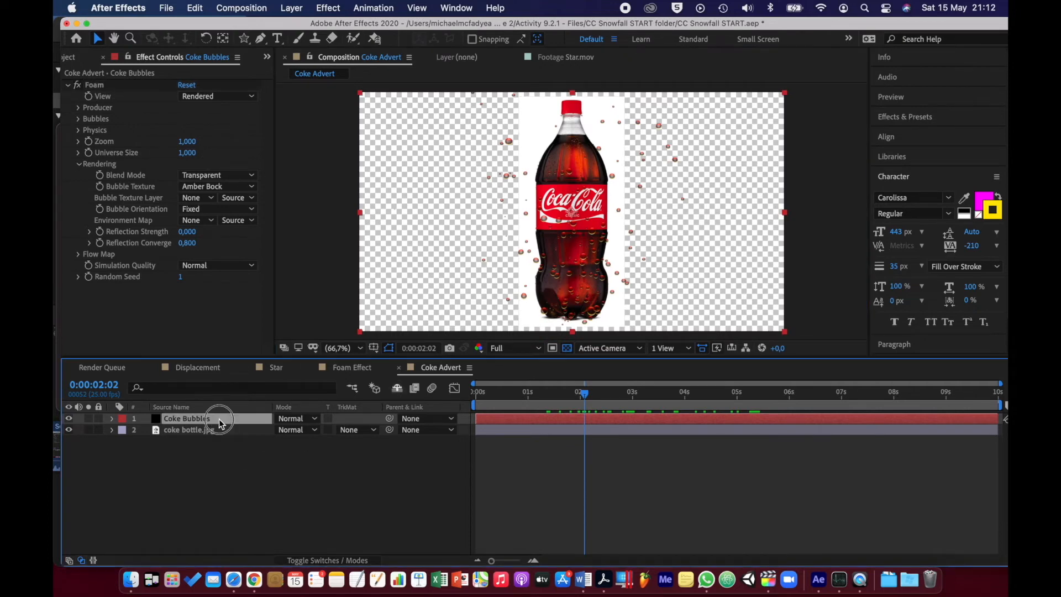
click(273, 482)
right_click(273, 481)
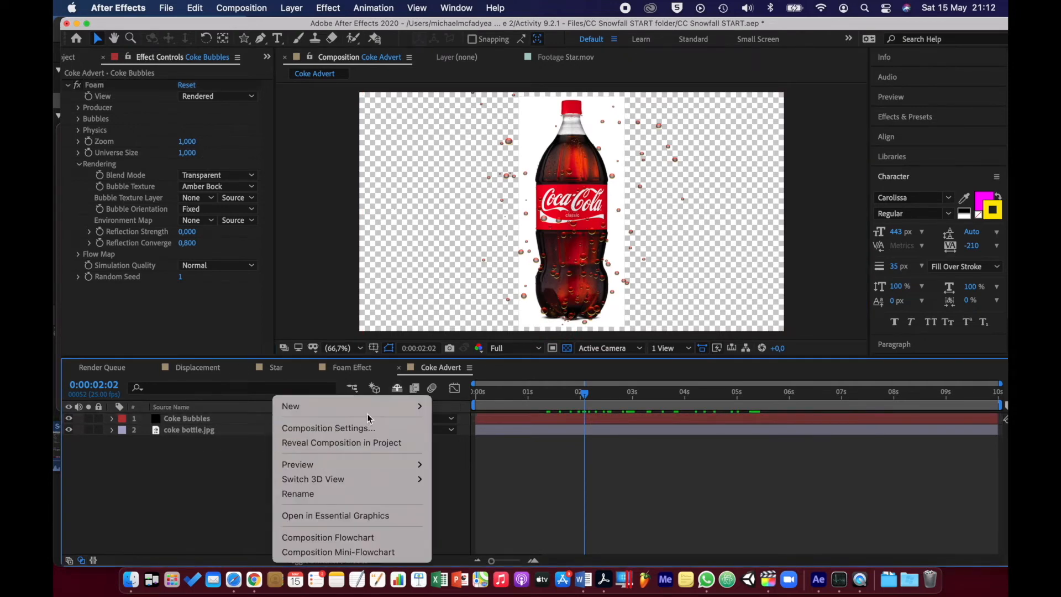
mouse_move(367, 409)
click(482, 434)
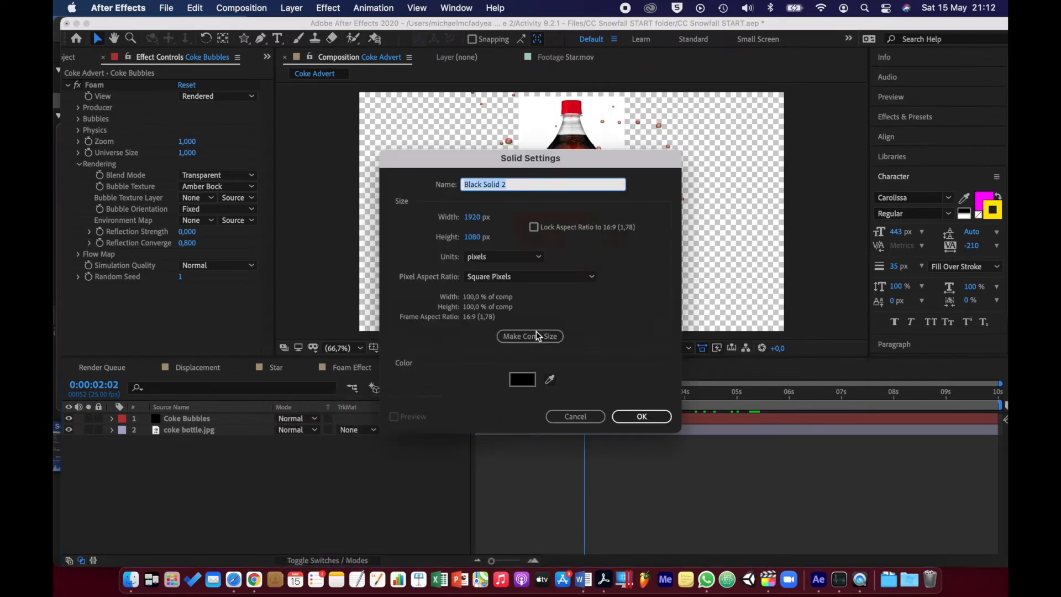
text(Bottle Mask)
key(Return)
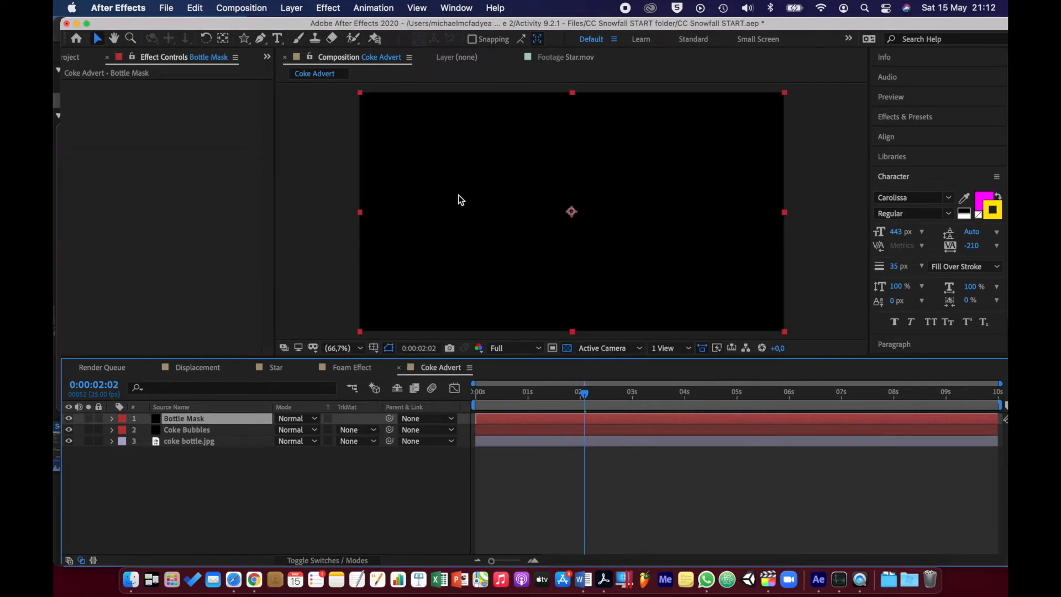
Set the Bottle Mask layer's opacity to 50%.
key(t)
click(286, 430)
text(50)
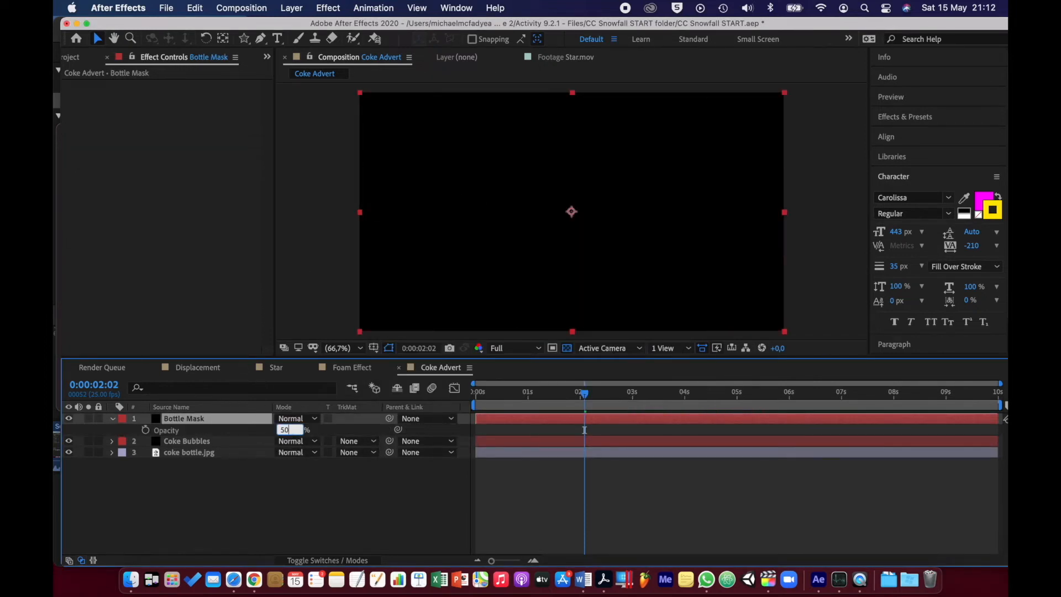
key(Return)
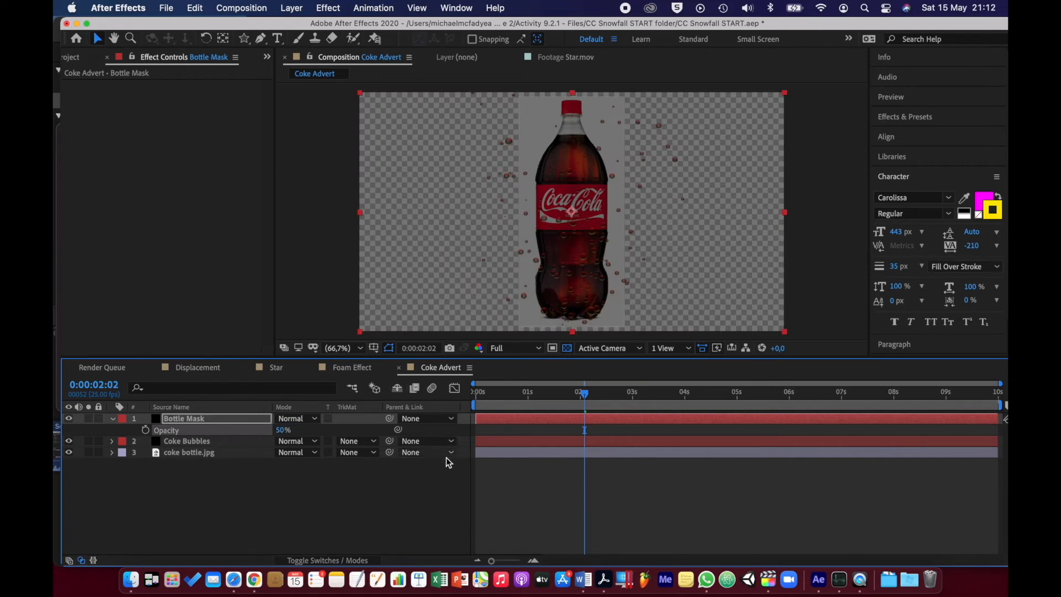
Start a Pen tool mask on the Bottle Mask layer, tracing from the bottle's base centre up the left side of the lower section.
click(260, 38)
click(239, 419)
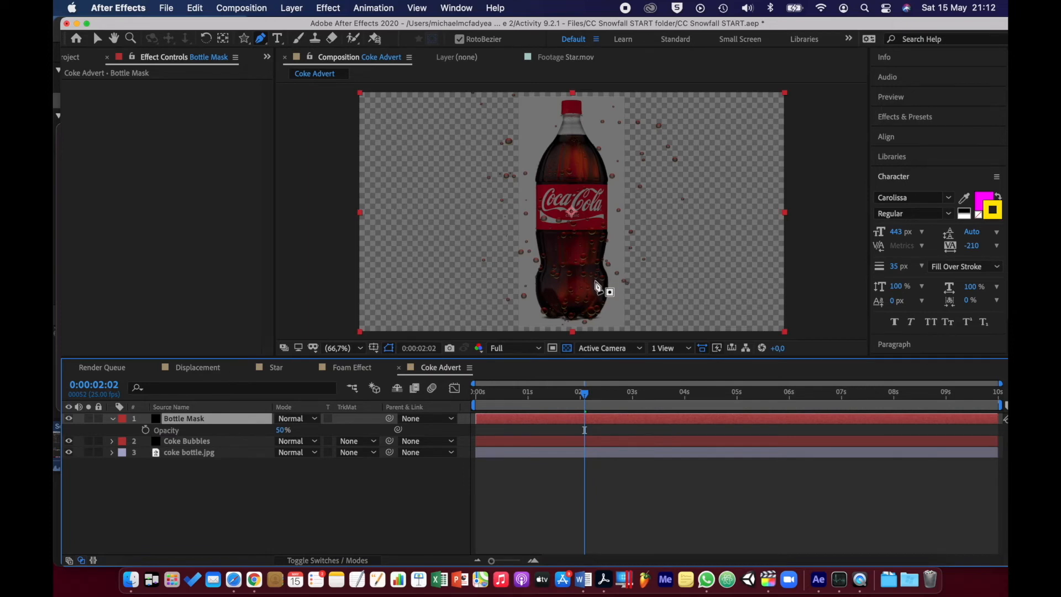
key(grave)
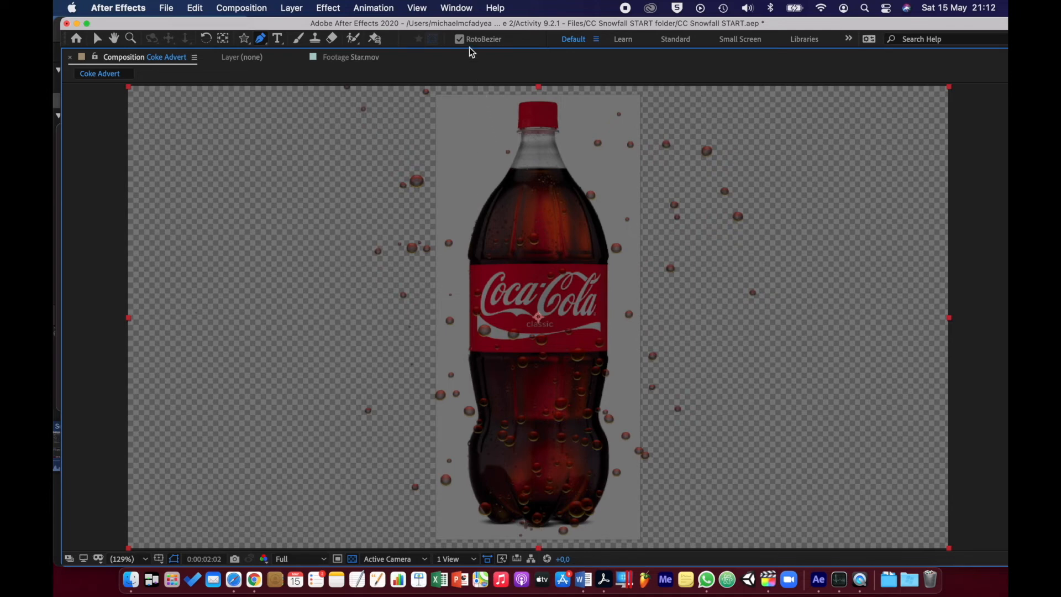
click(536, 527)
click(521, 519)
click(500, 521)
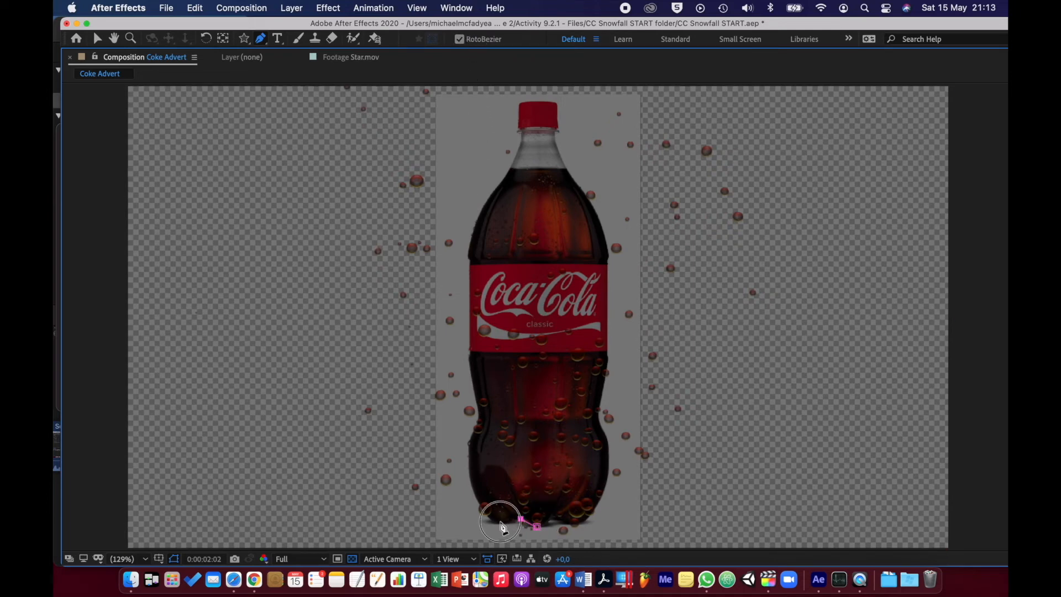
click(471, 483)
click(476, 422)
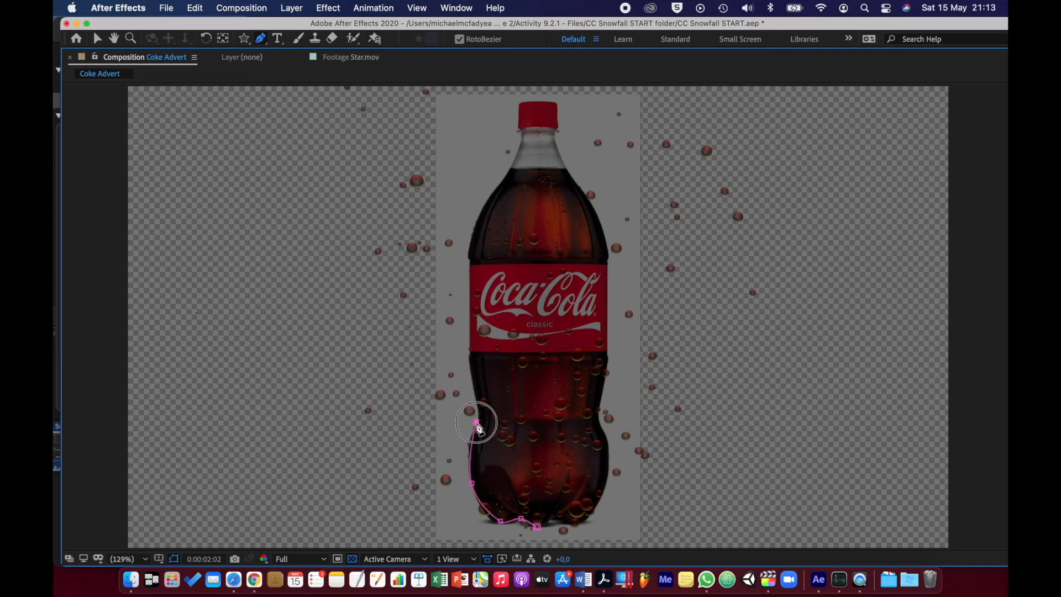
click(474, 390)
click(472, 312)
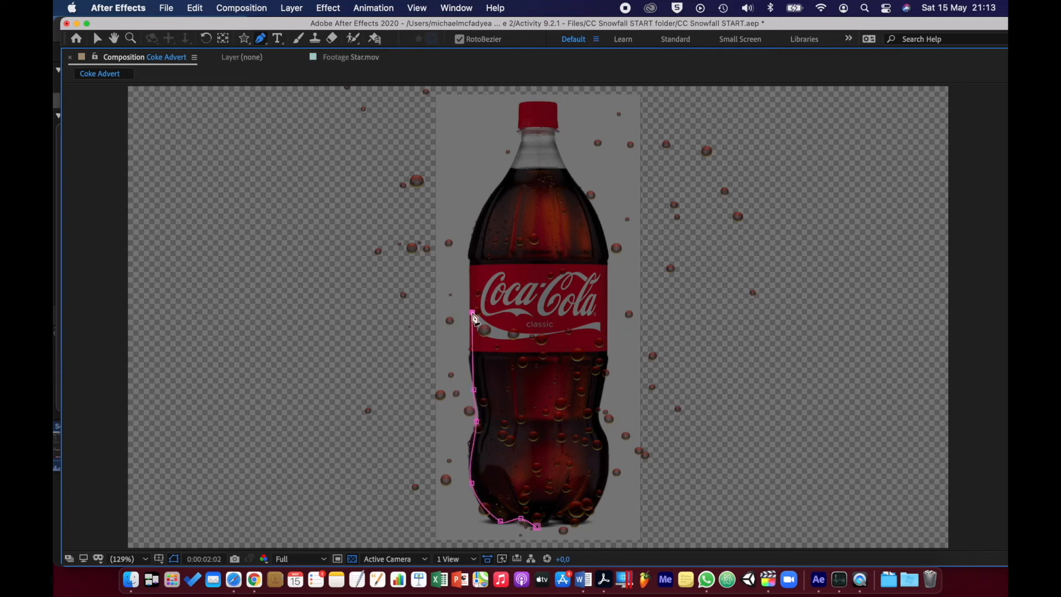
key(super+z)
Continue the mask along the label's lower edge and down the bottle's right side, closing it at the base centre.
click(472, 349)
click(483, 352)
click(537, 352)
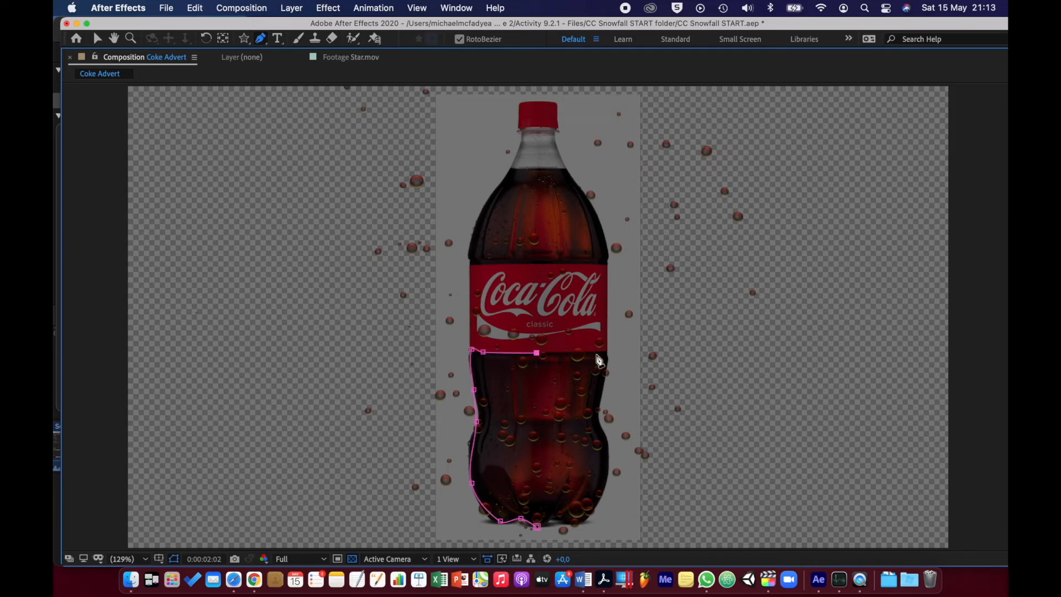
click(605, 351)
click(608, 359)
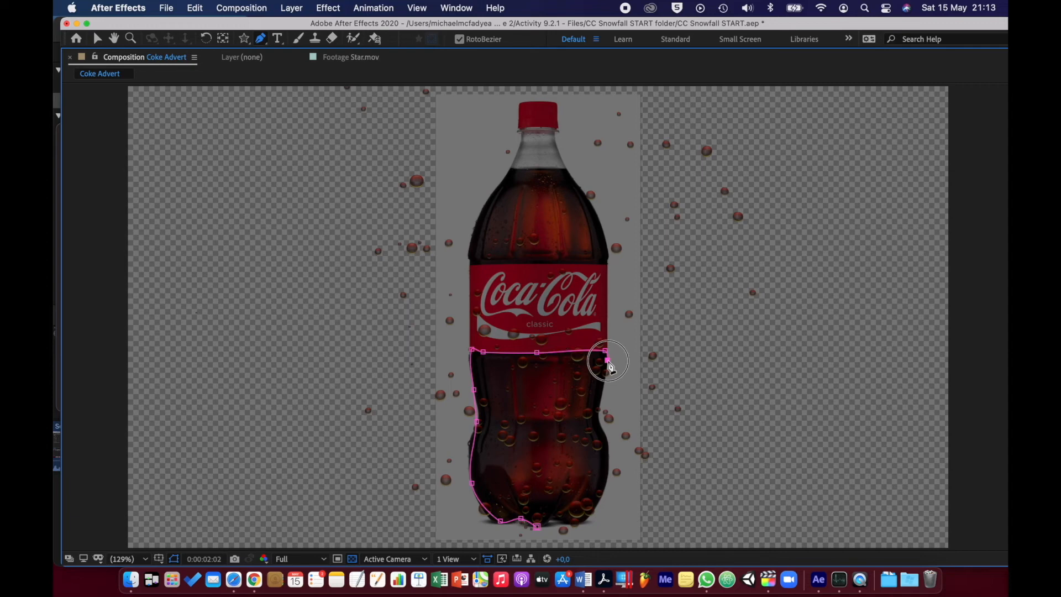
click(597, 413)
click(609, 449)
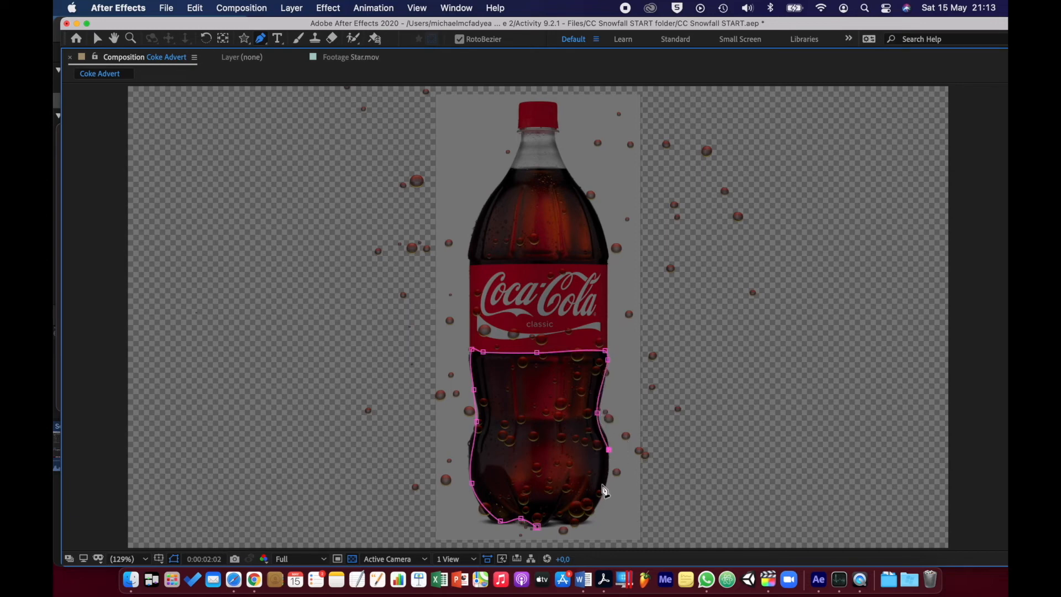
click(601, 496)
click(580, 521)
click(560, 518)
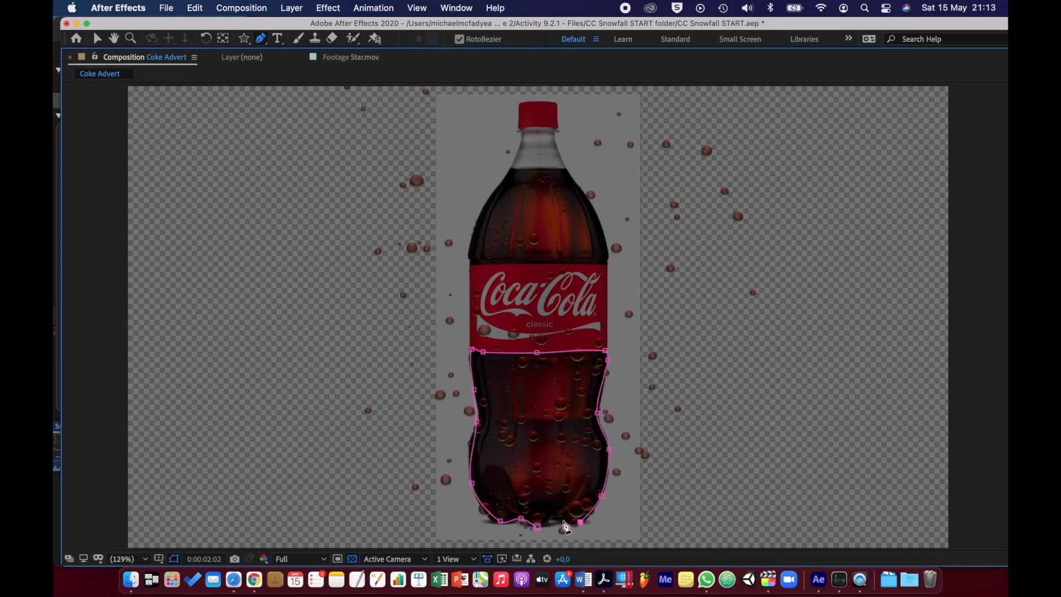
click(538, 528)
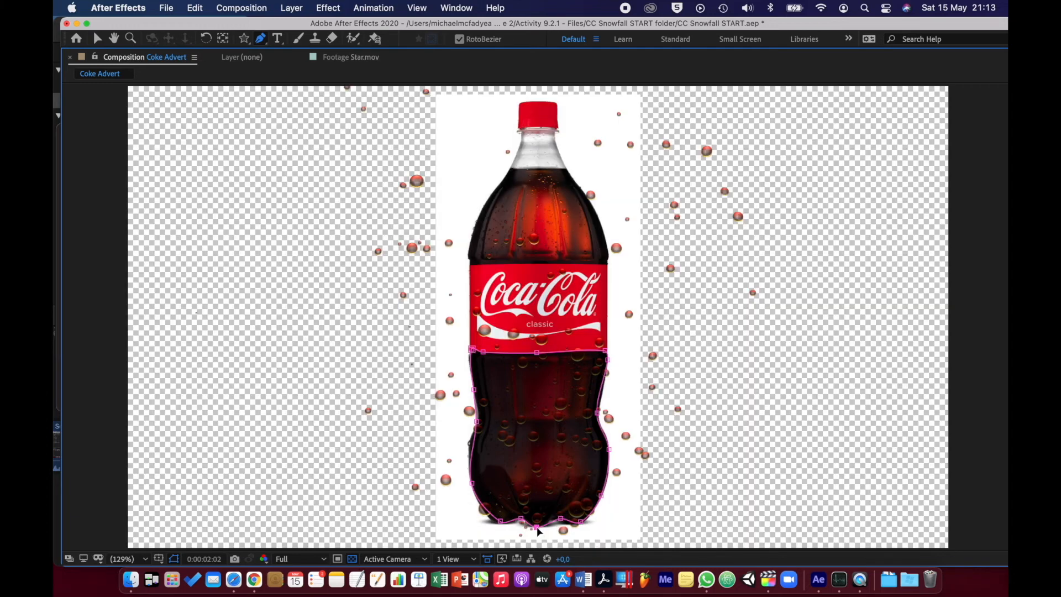
Draw a second closed mask around the cola area above the label, following the bottle's shoulders and the liquid line.
click(472, 261)
click(472, 245)
click(481, 210)
click(493, 190)
click(509, 169)
click(518, 169)
click(557, 170)
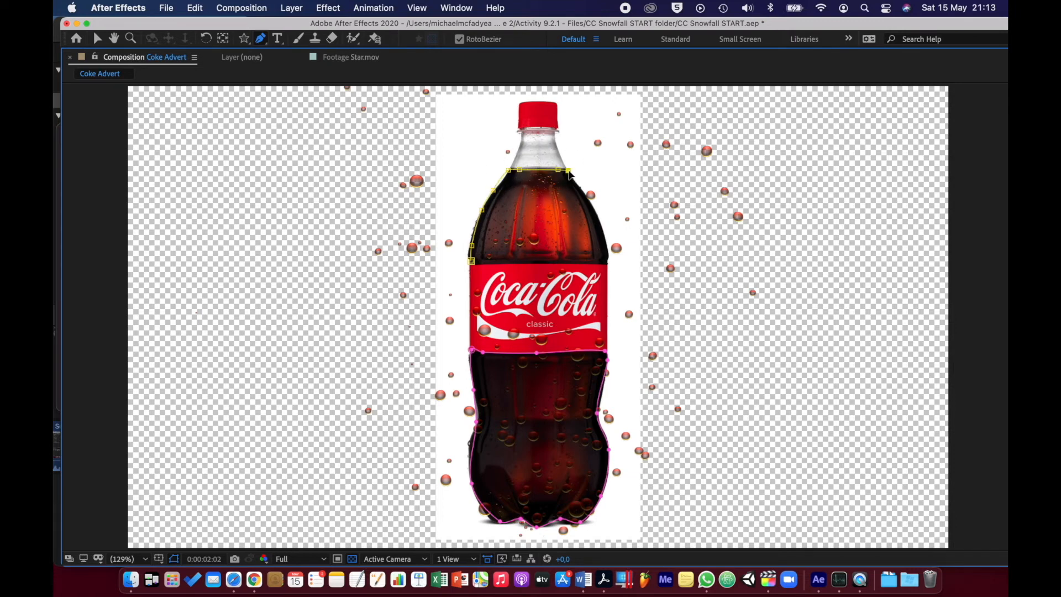
click(594, 208)
click(607, 253)
click(603, 263)
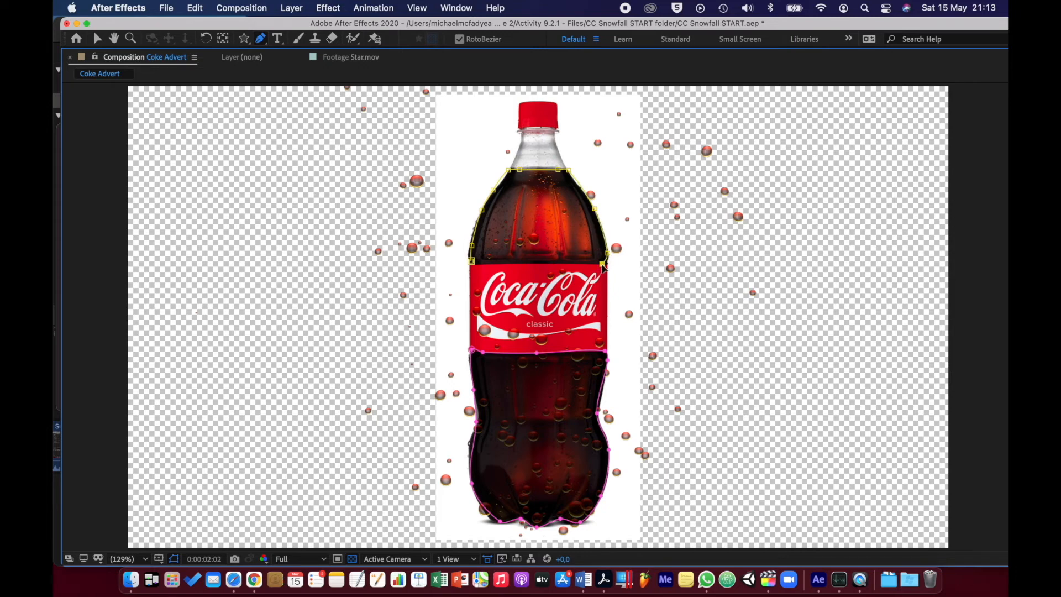
click(540, 263)
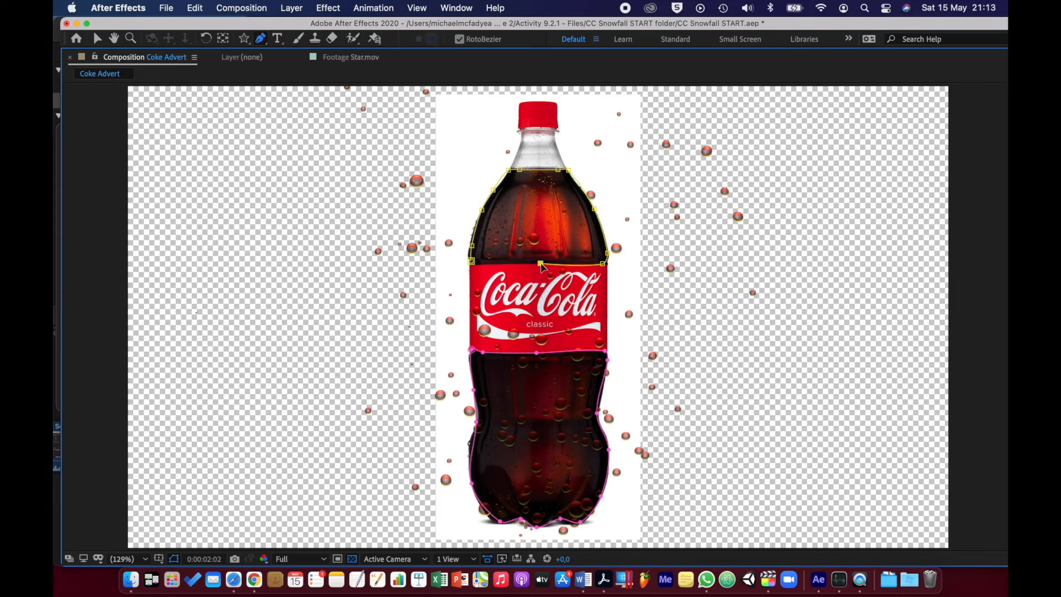
click(471, 261)
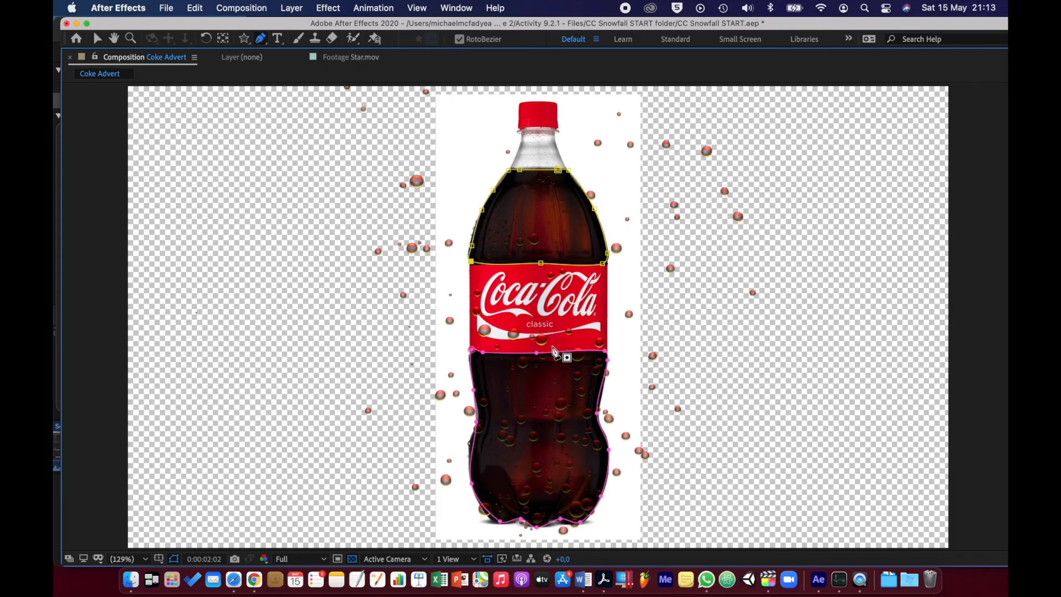
Set the Bottle Mask layer's opacity to 100% and collapse its properties.
key(grave)
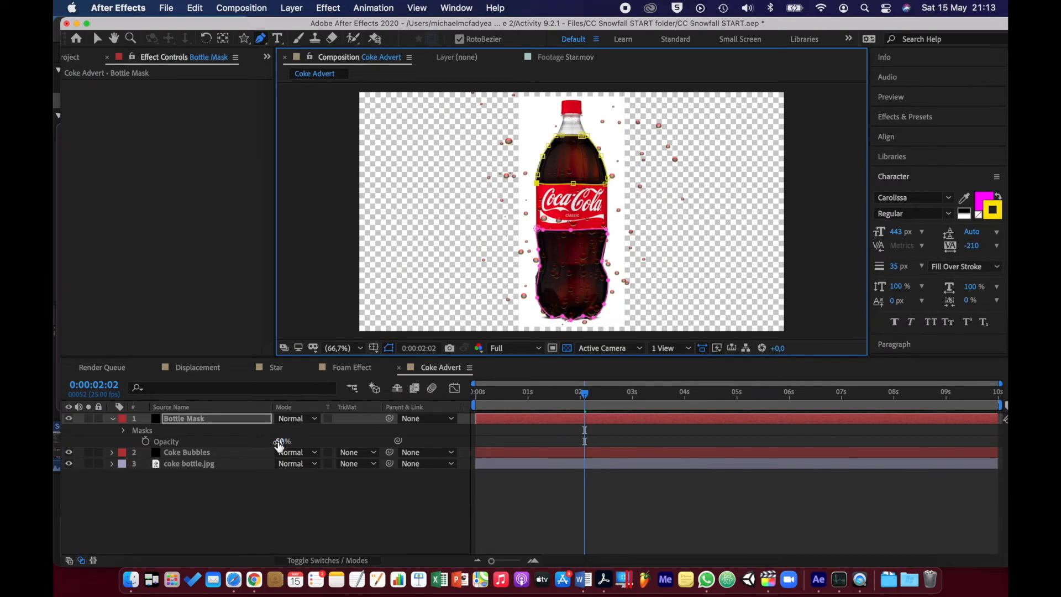
drag(279, 445, 426, 431)
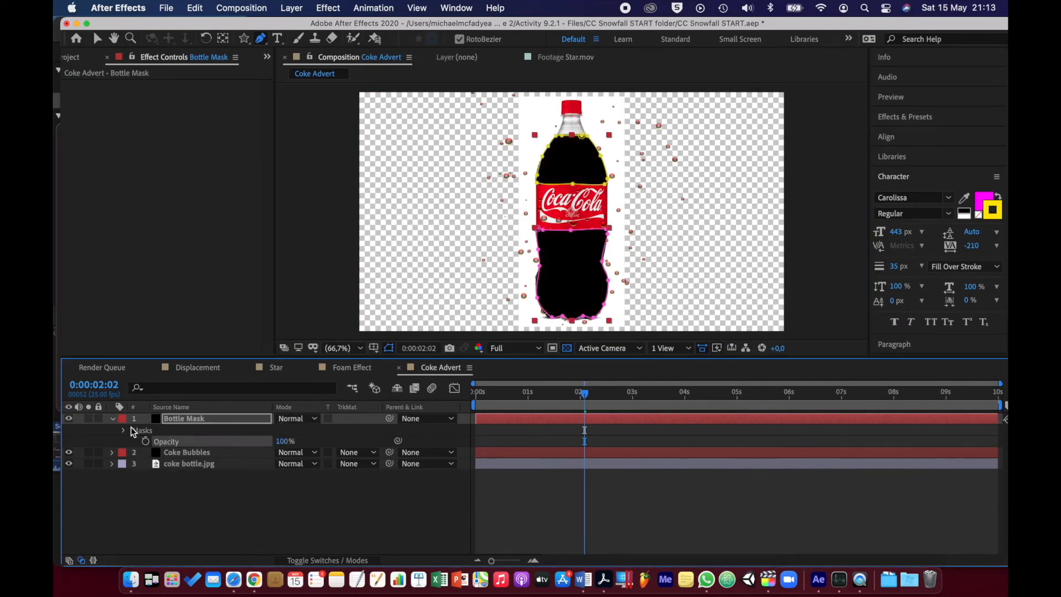
click(112, 418)
click(211, 419)
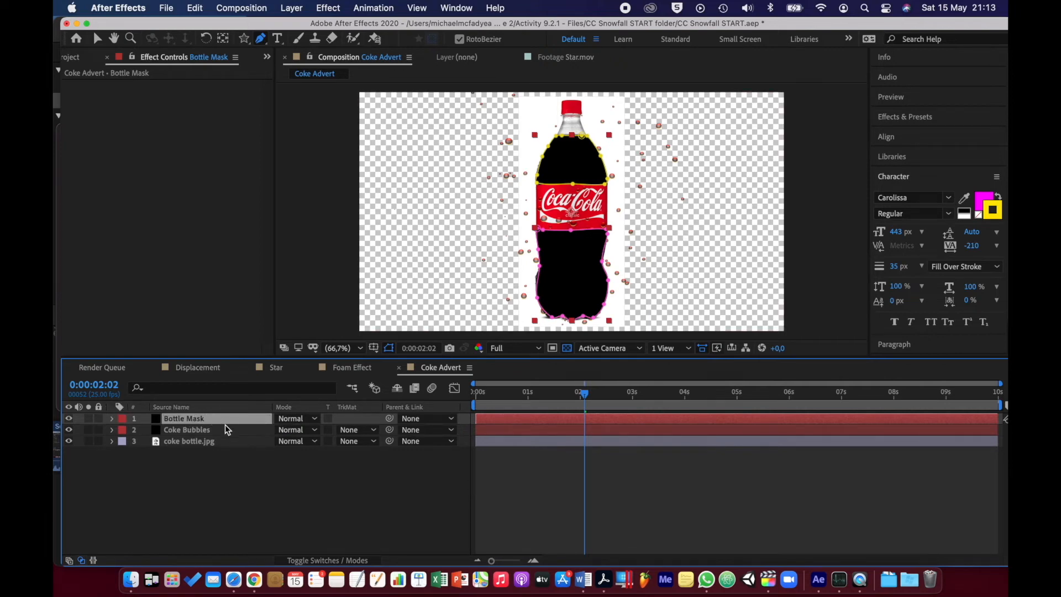
Set the Coke Bubbles layer's track matte to Alpha Matte "Bottle Mask".
click(224, 429)
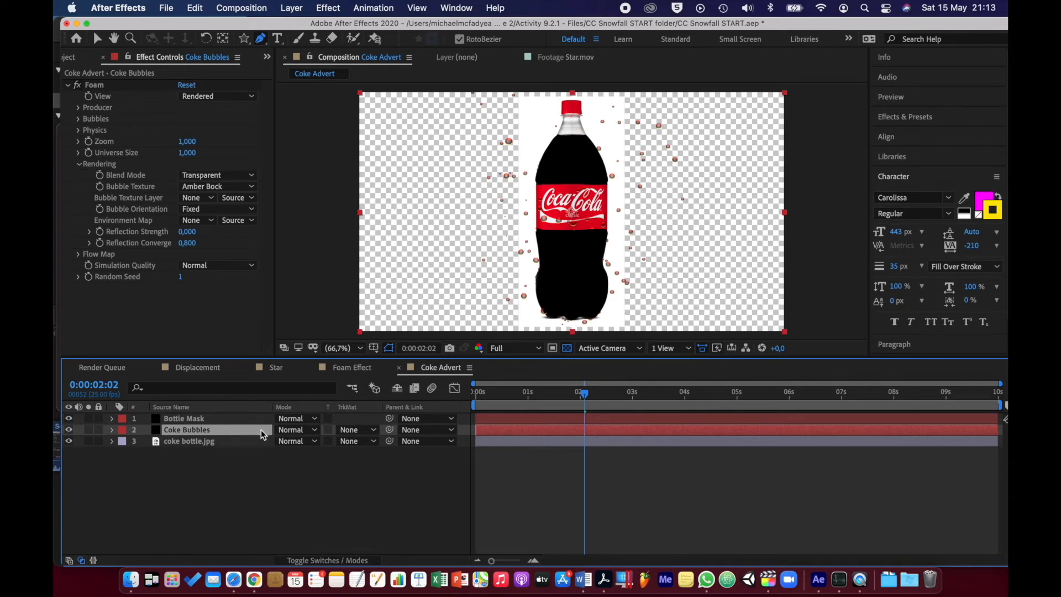
click(373, 430)
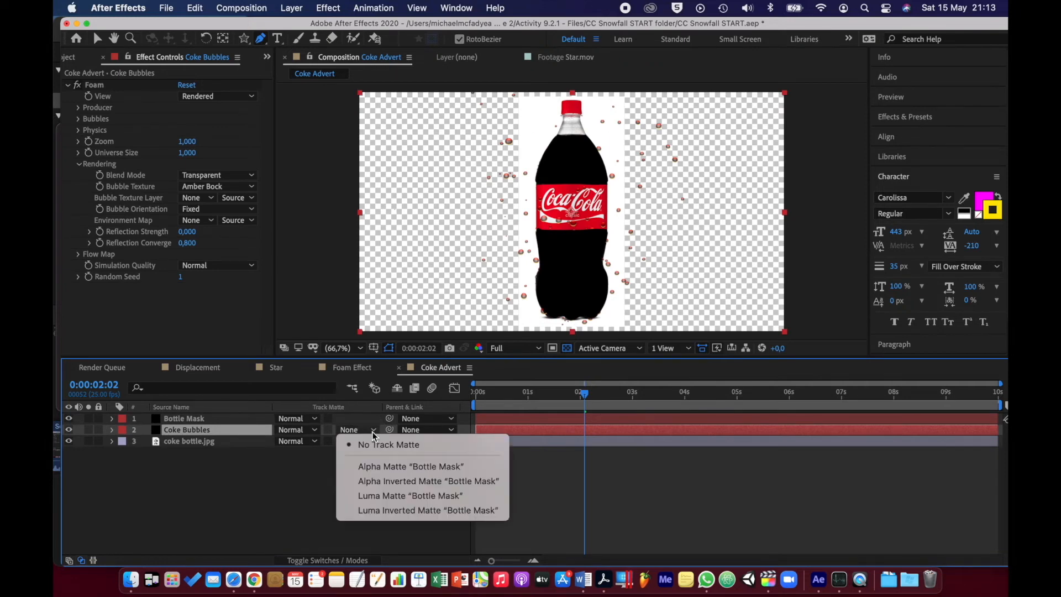
click(378, 466)
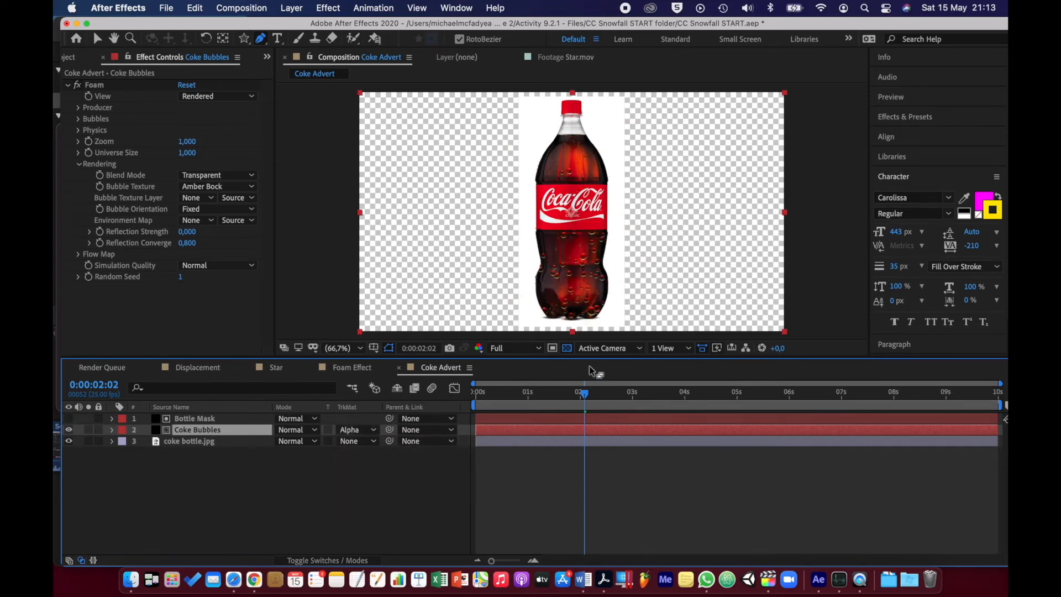
Preview the masked bubbles from the start of the composition.
click(477, 392)
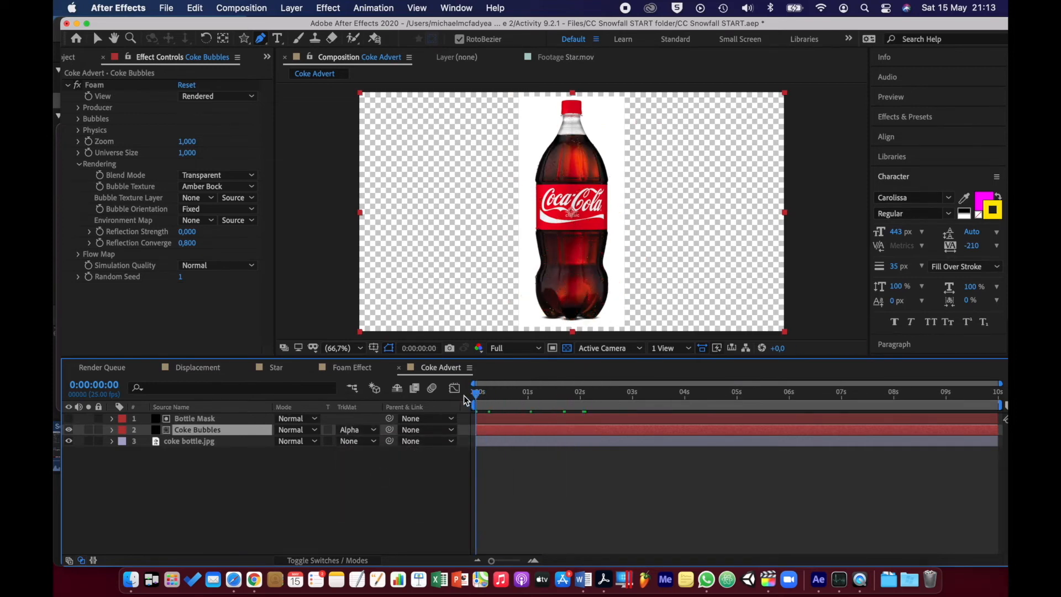
key(space)
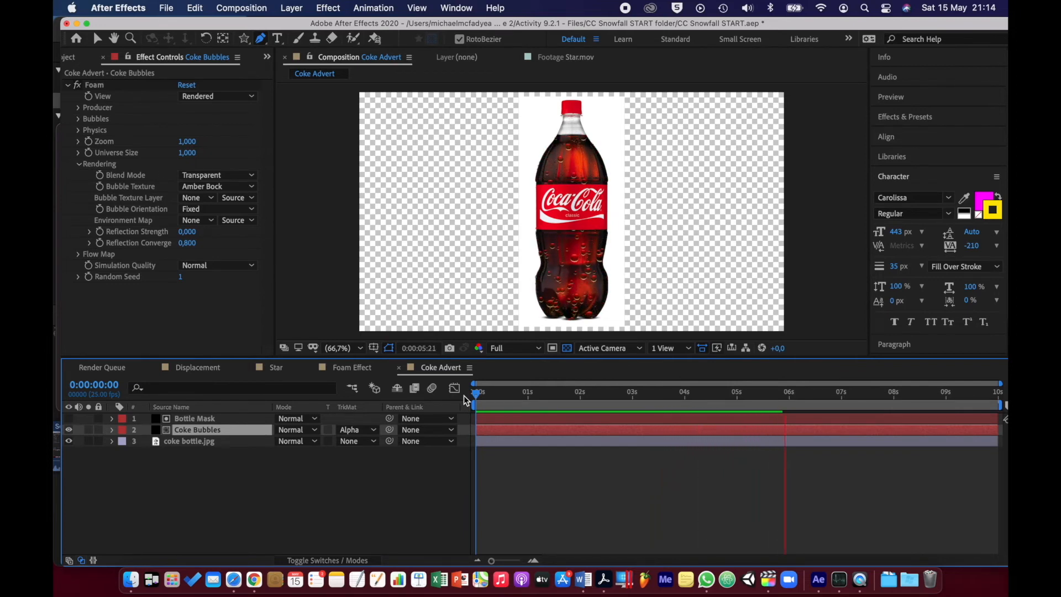
key(space)
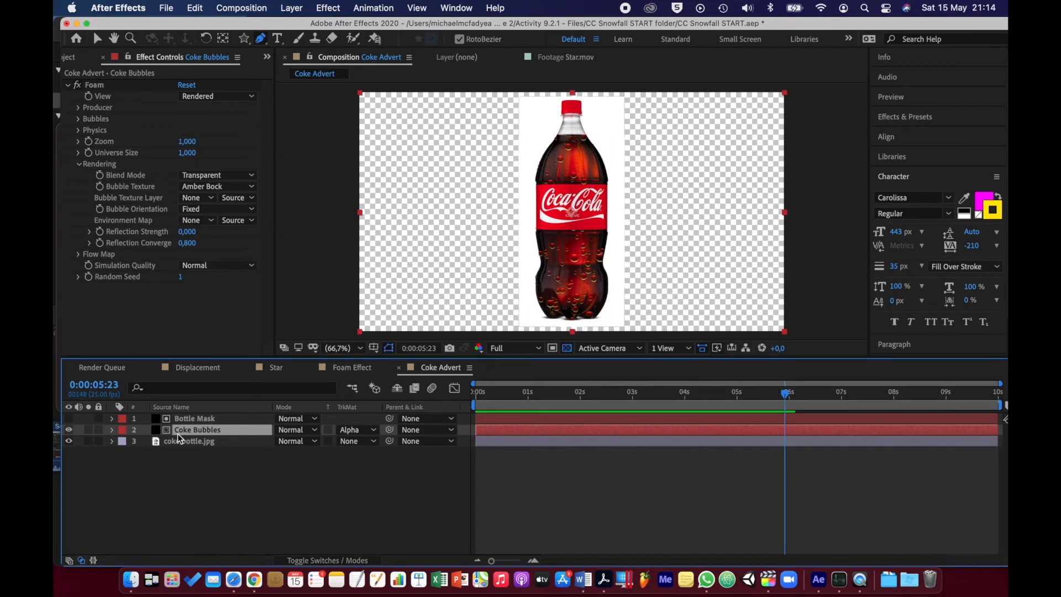
Add a white 1920 × 1080 px solid named BAckground to the composition.
click(217, 472)
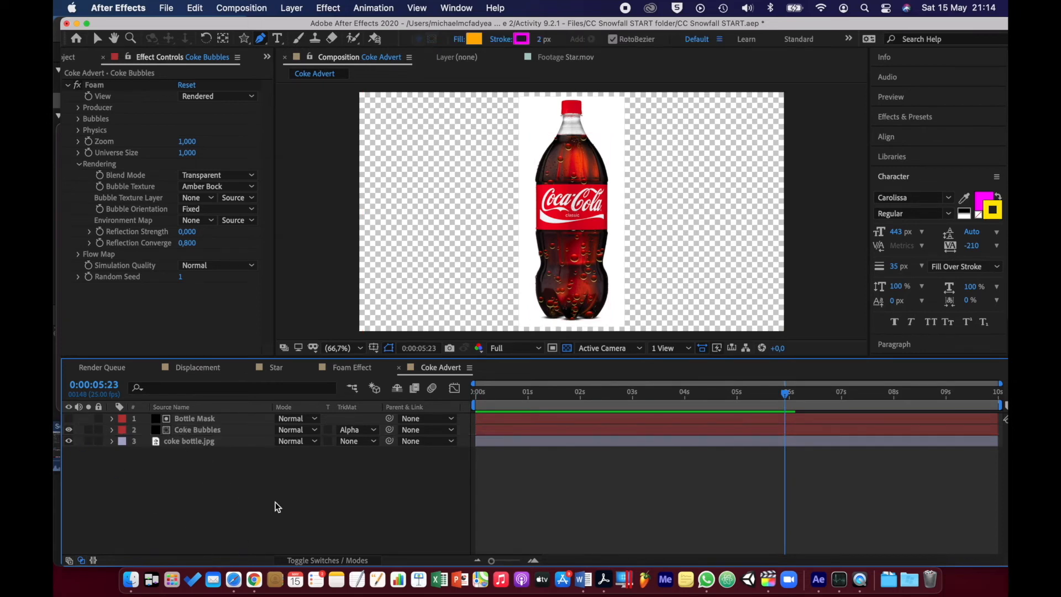
right_click(275, 501)
mouse_move(381, 405)
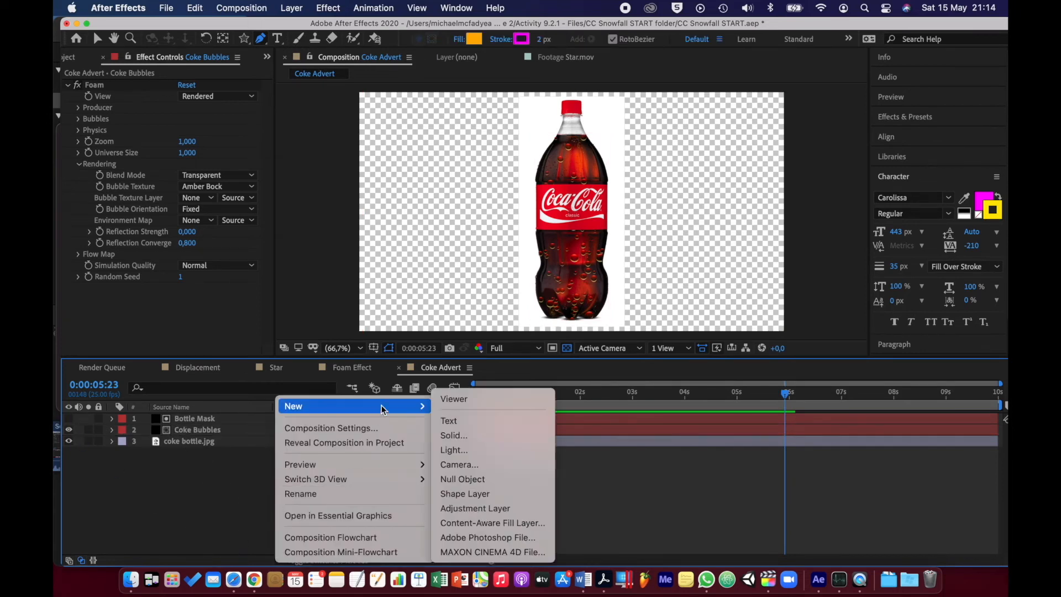
click(467, 435)
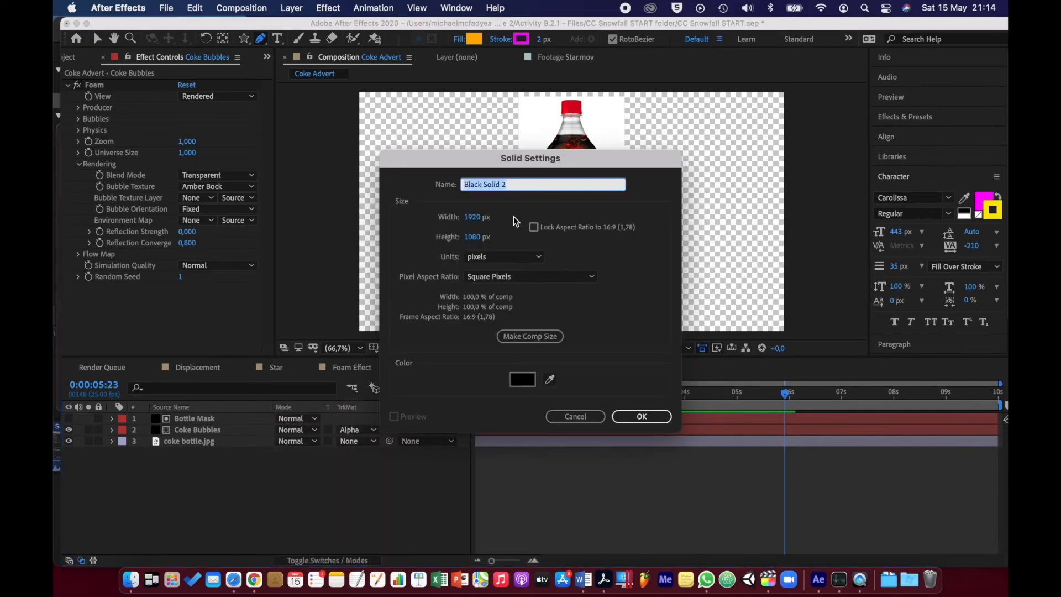
text(BAckground)
click(522, 379)
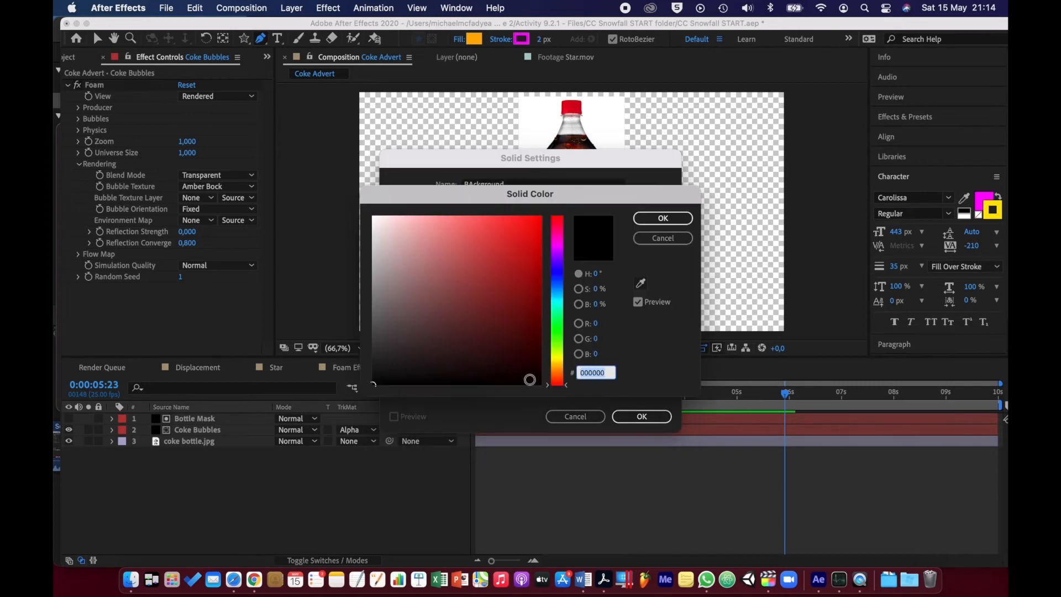
drag(511, 345, 362, 191)
click(663, 218)
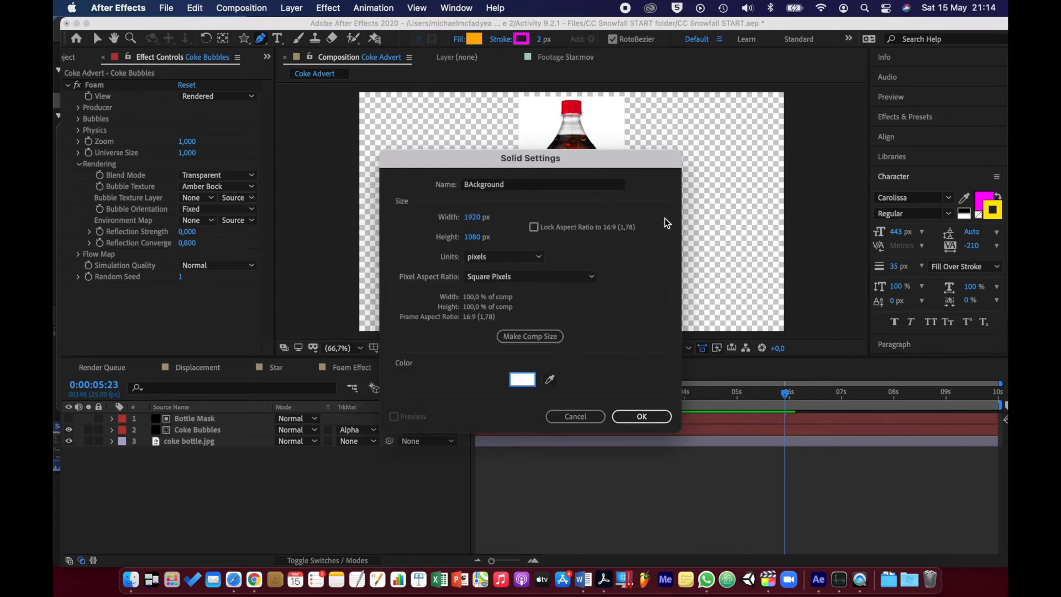
click(615, 421)
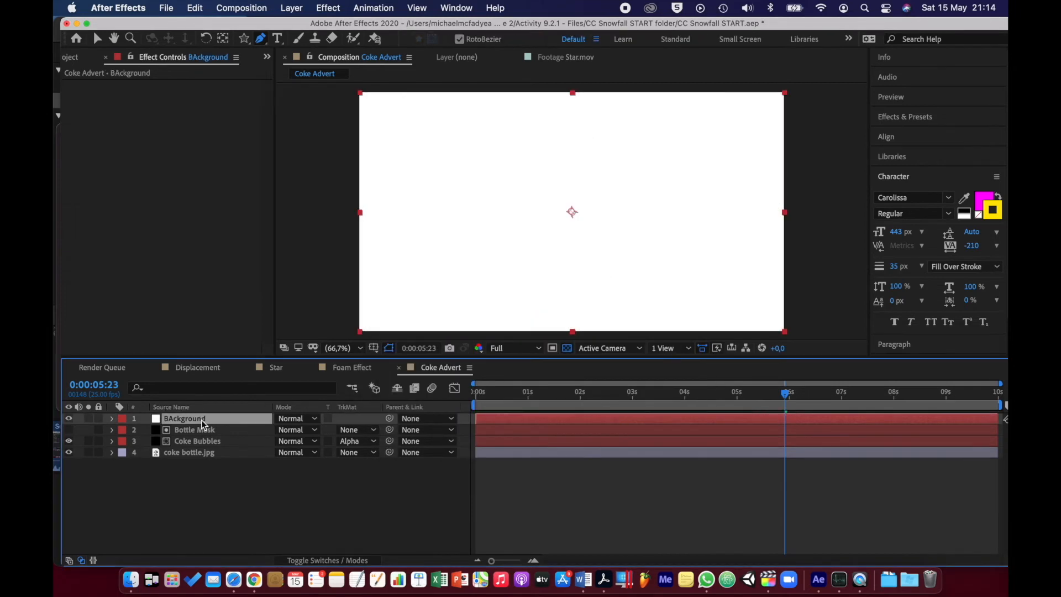
Move the BAckground layer beneath coke bottle.jpg and add the Coca-Cola logo PNG as the topmost layer of the composition.
drag(201, 420, 202, 464)
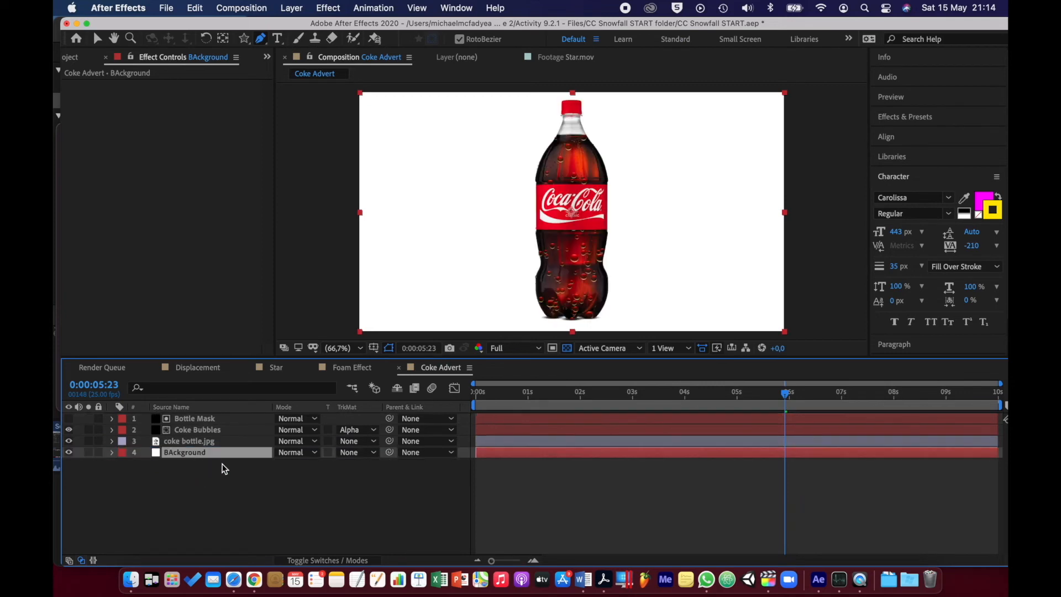
click(223, 473)
click(75, 58)
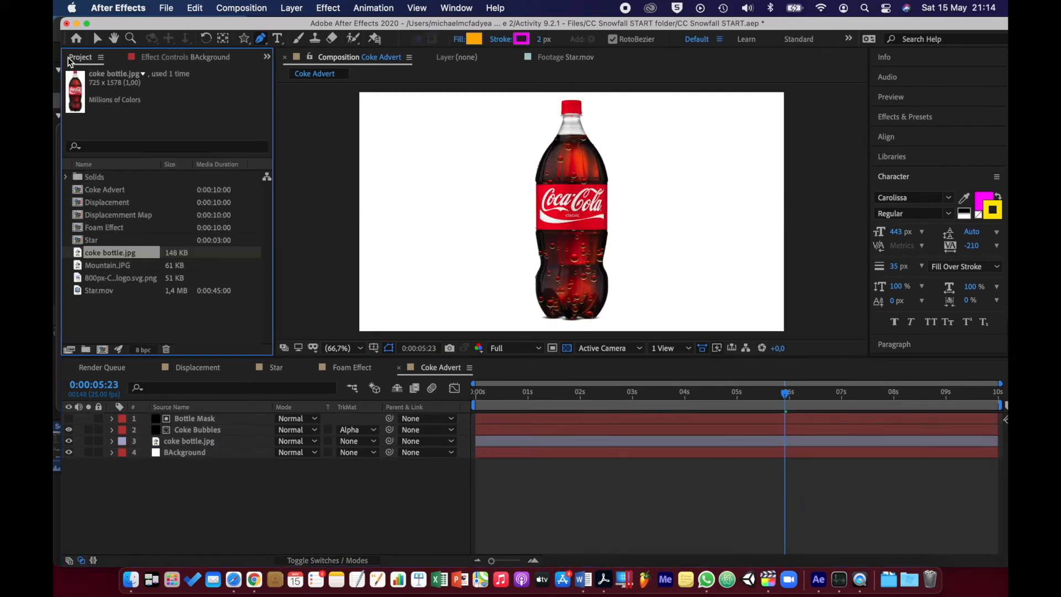
click(80, 279)
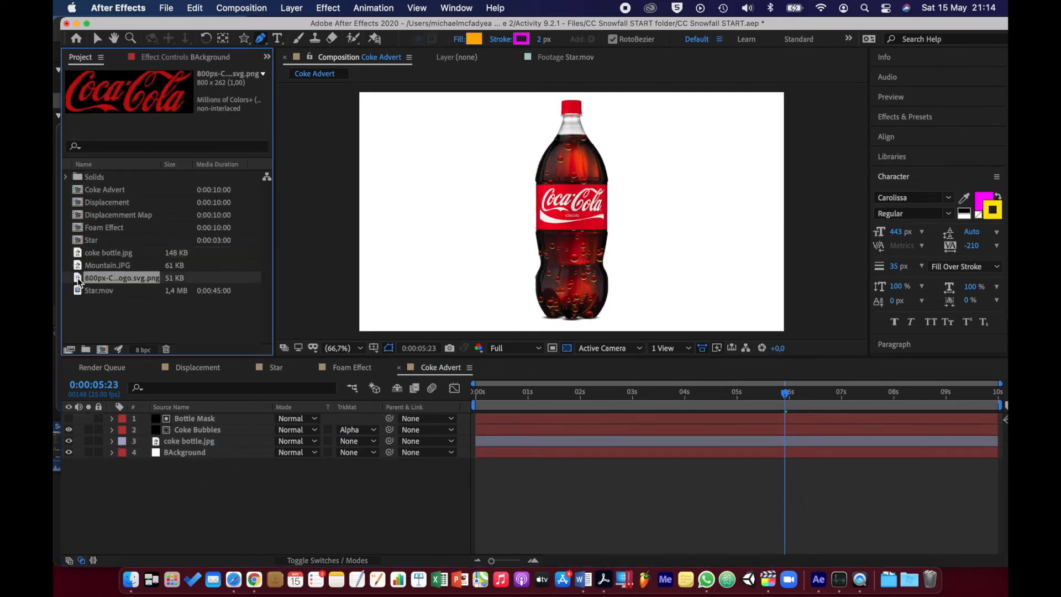
drag(80, 280, 200, 418)
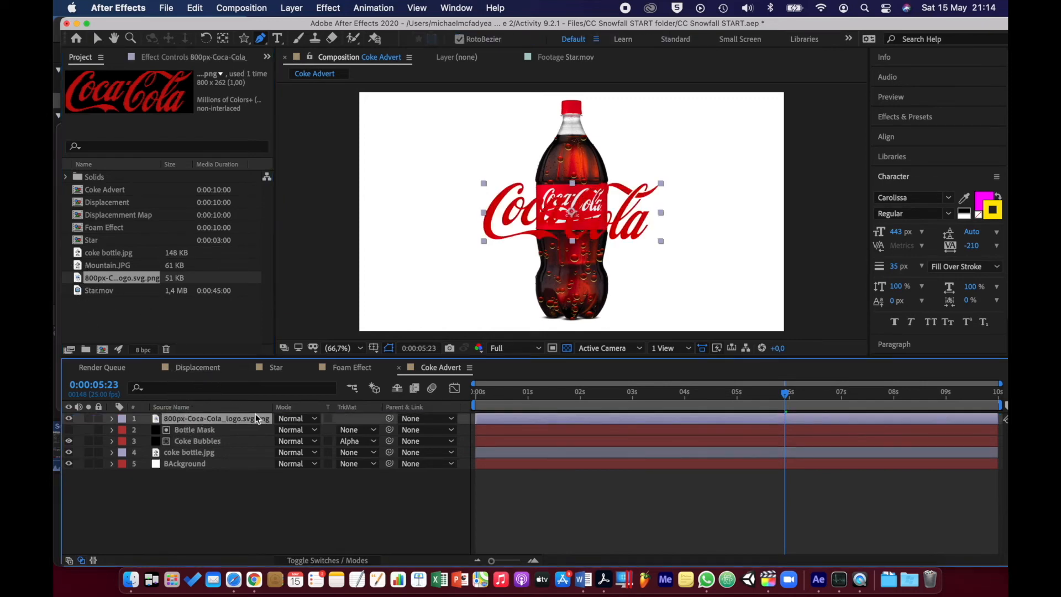
Scale the Coca-Cola logo layer to 212% and move it down over the lower part of the bottle.
key(s)
drag(297, 432, 364, 425)
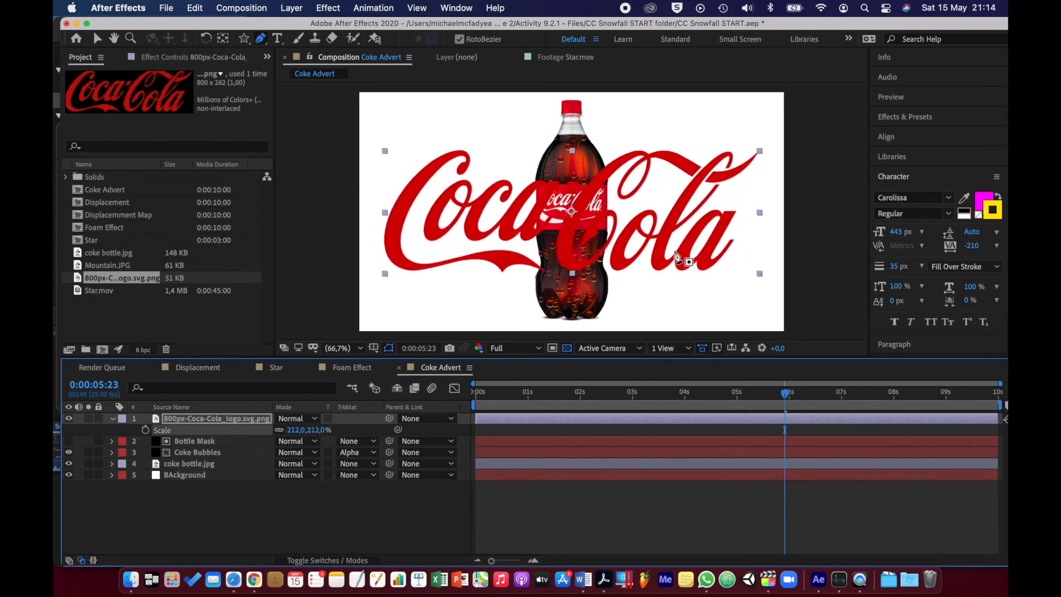
click(96, 39)
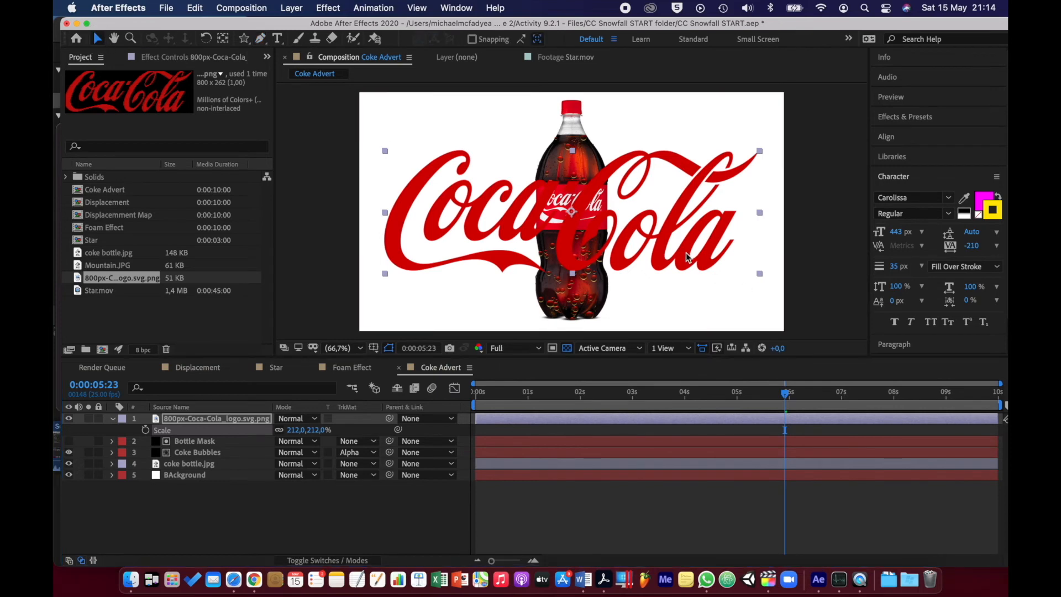
drag(695, 257, 696, 297)
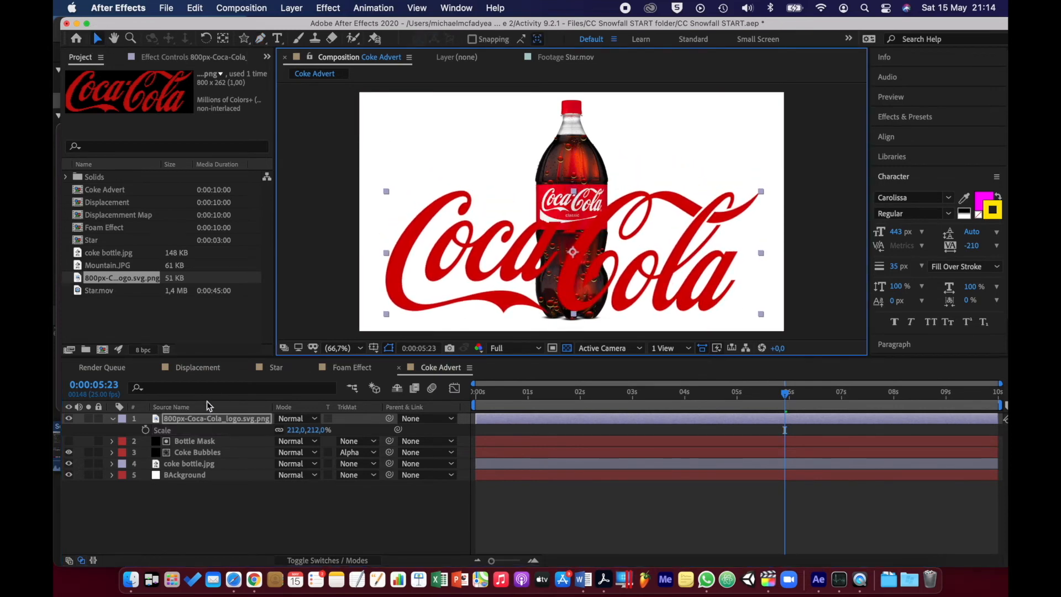
click(113, 419)
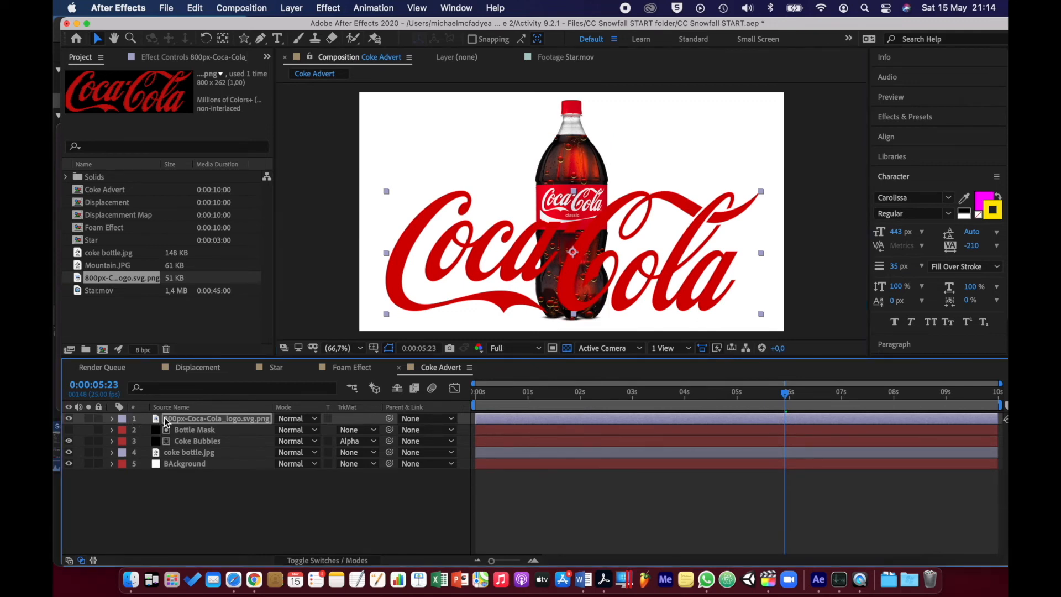
click(213, 442)
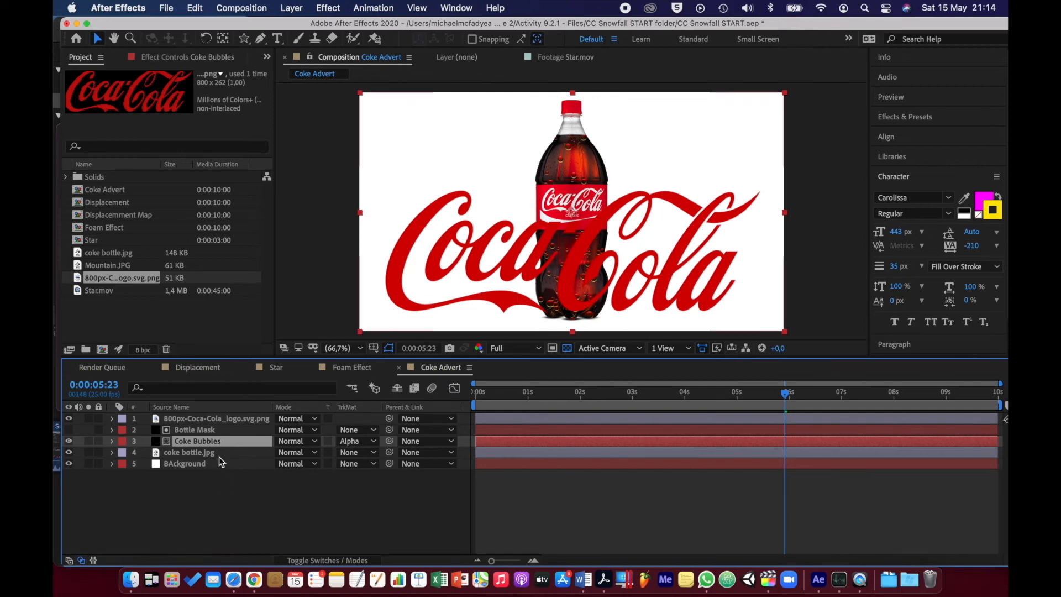
click(173, 57)
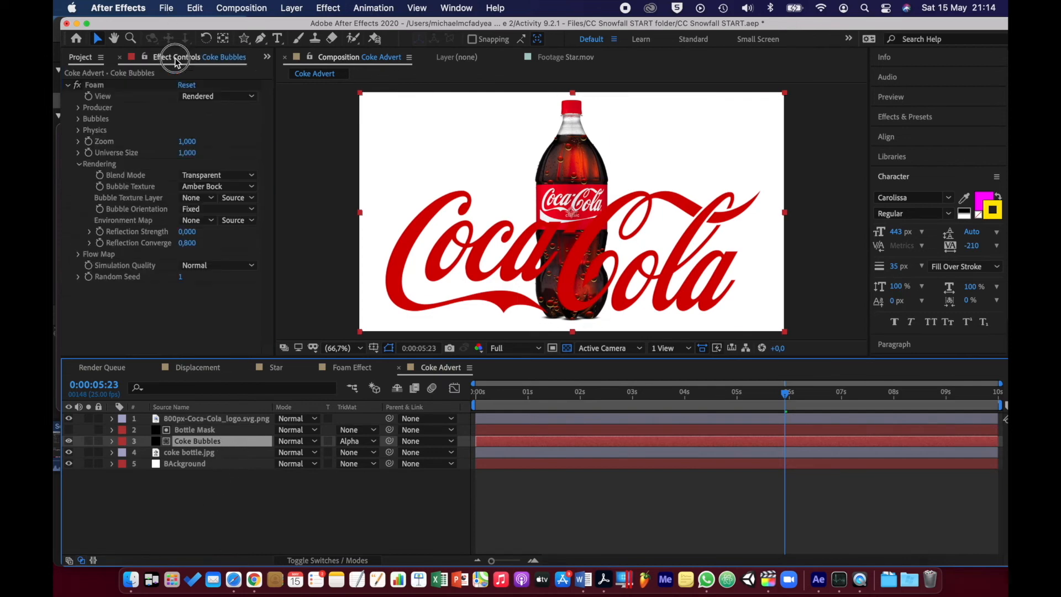
click(101, 85)
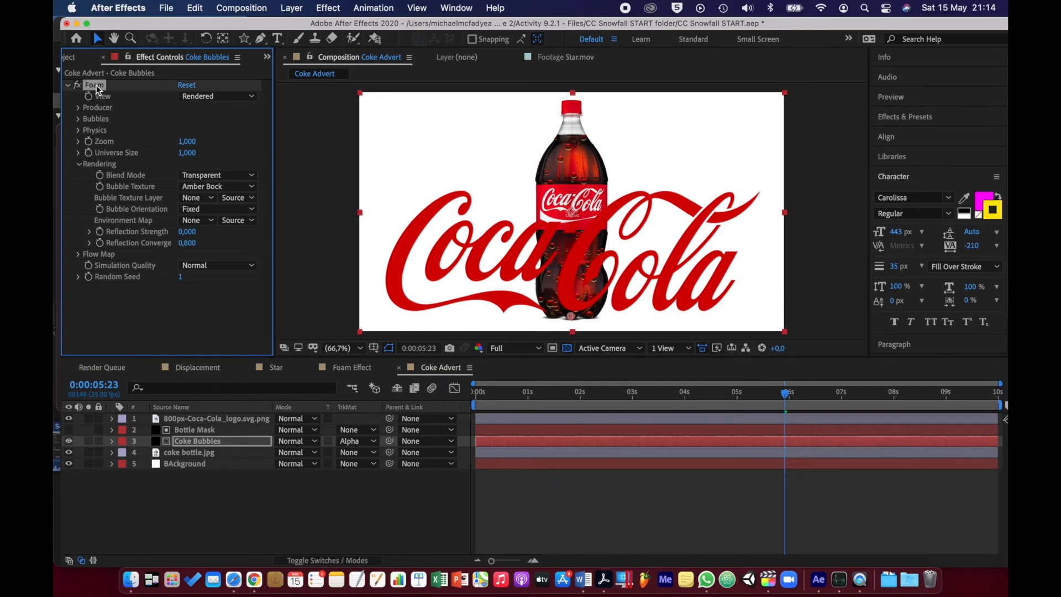
Create a black 1920 × 1080 px solid named Coke Bubbles 2 and place it directly beneath the logo layer.
right_click(273, 491)
mouse_move(422, 407)
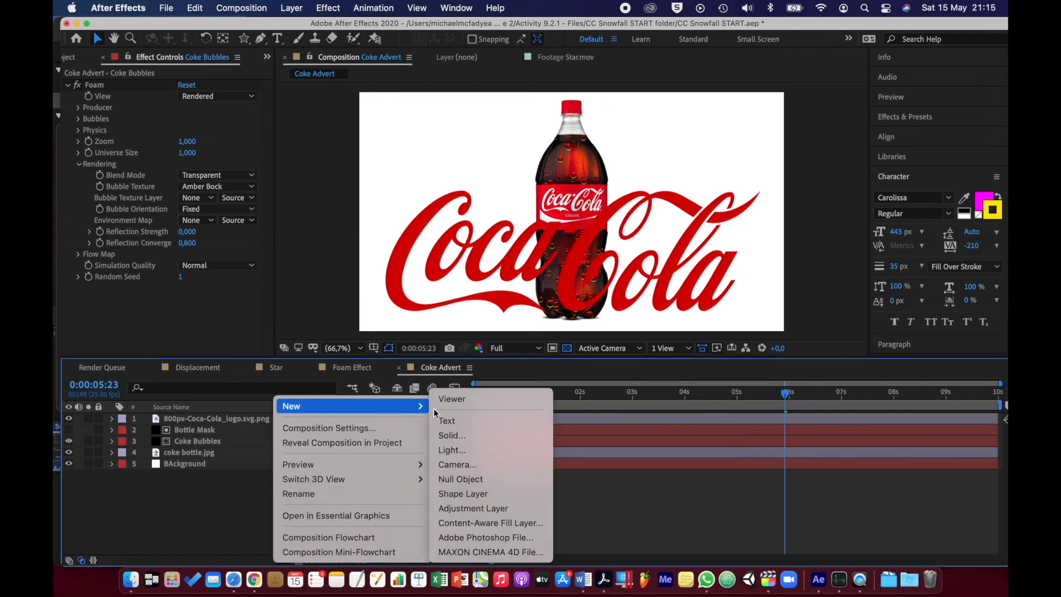
click(453, 436)
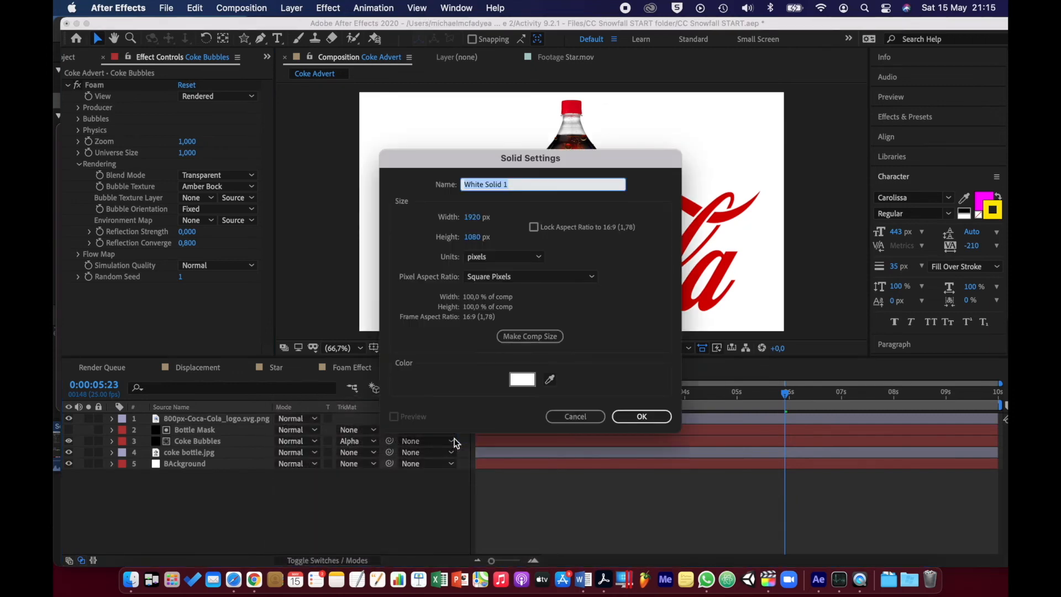
text(Coke Bubbles 2)
click(522, 379)
drag(523, 374, 335, 420)
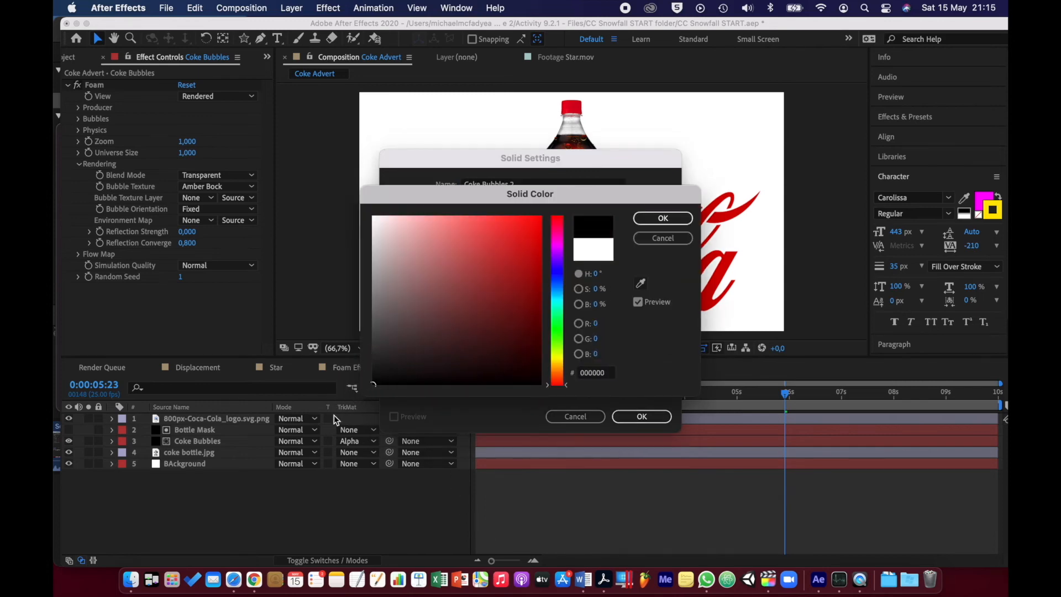
click(643, 221)
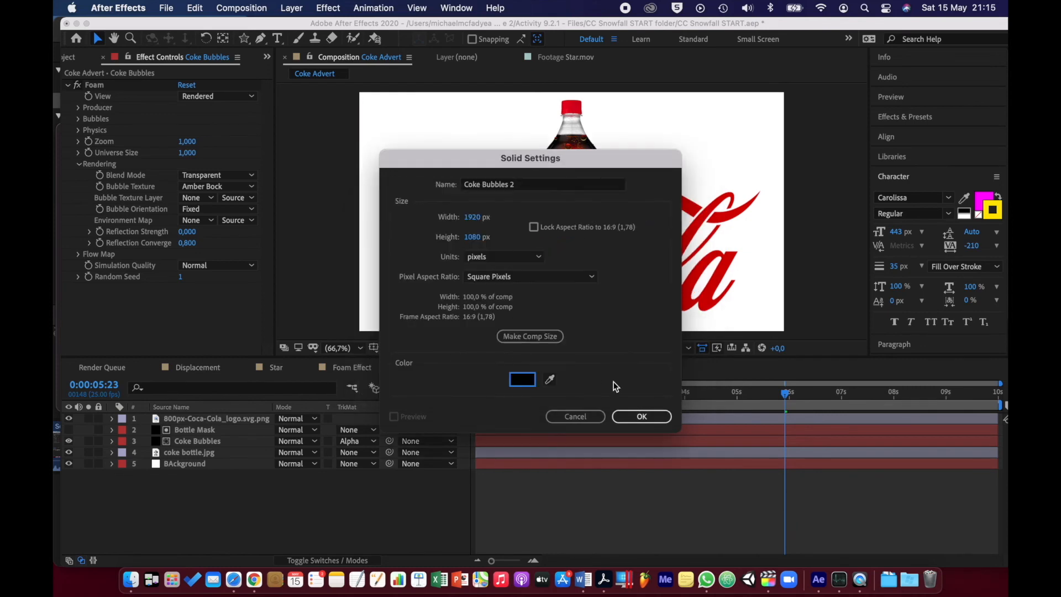
click(628, 414)
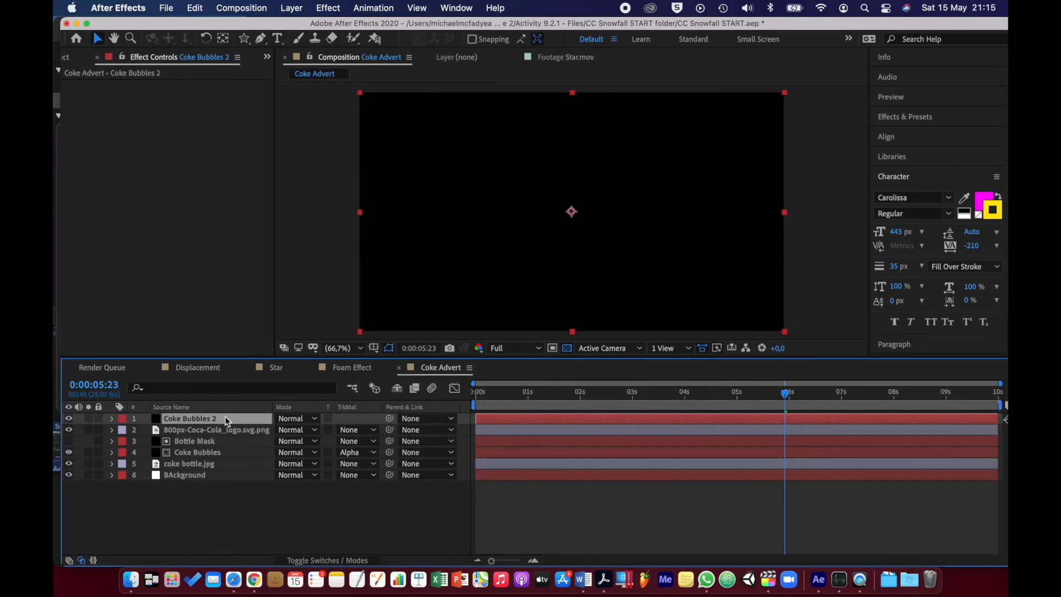
drag(225, 418, 225, 433)
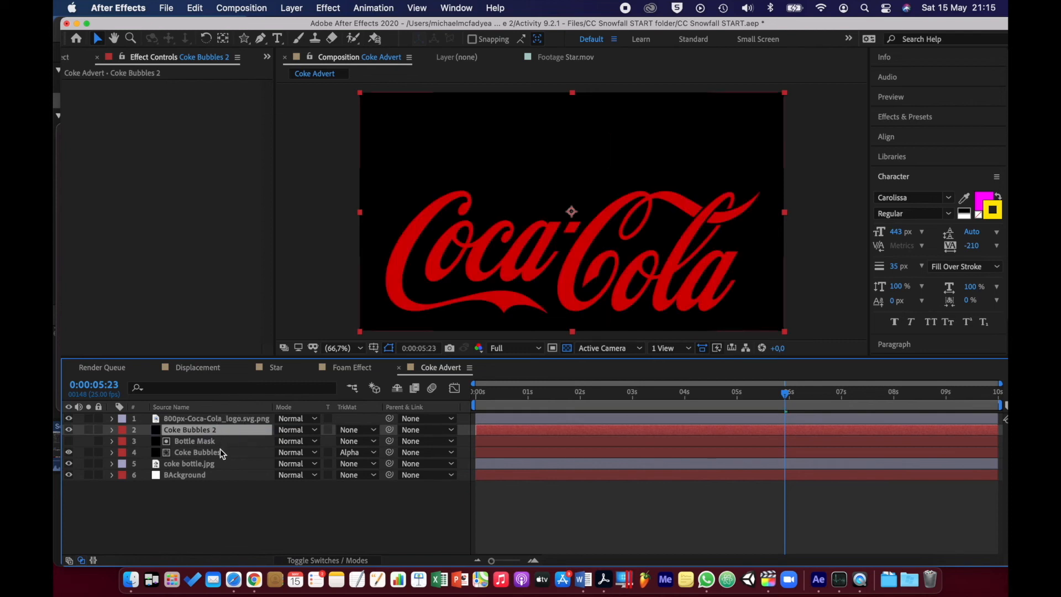
Copy the Foam effect from the Coke Bubbles layer onto Coke Bubbles 2.
click(221, 452)
click(105, 85)
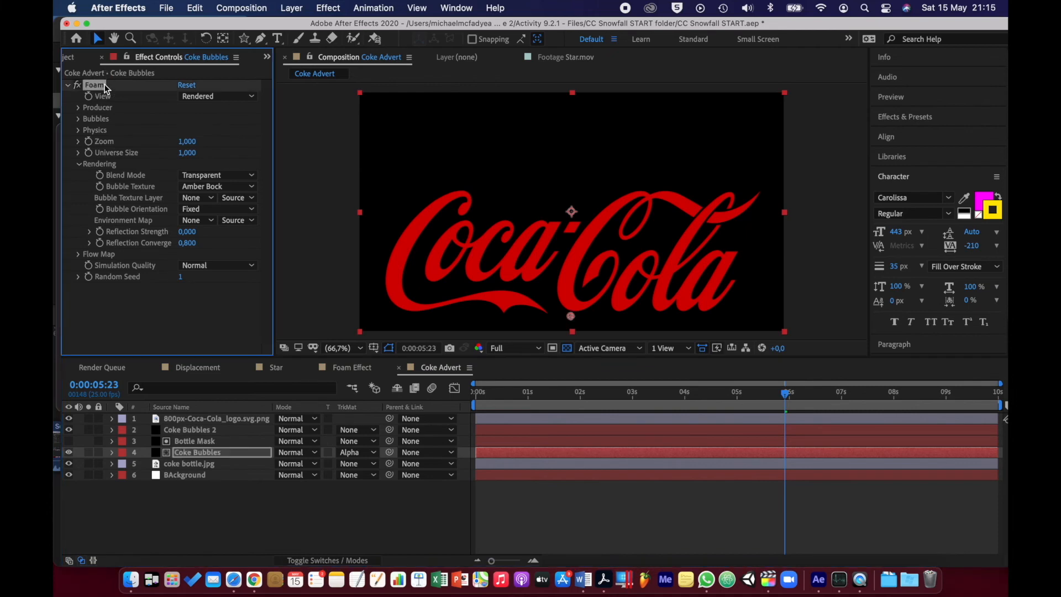
click(221, 429)
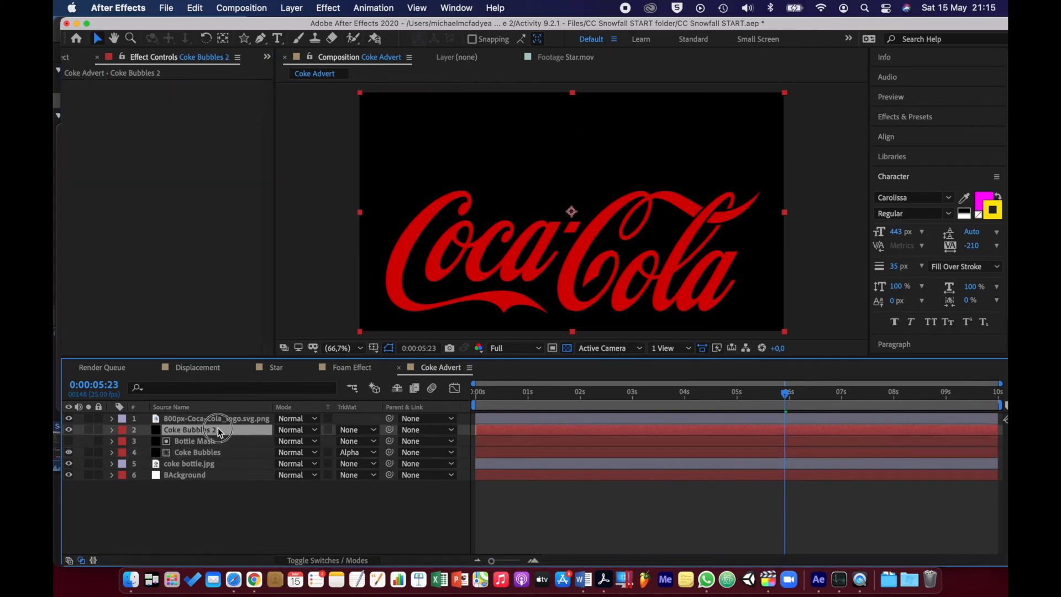
key(super+v)
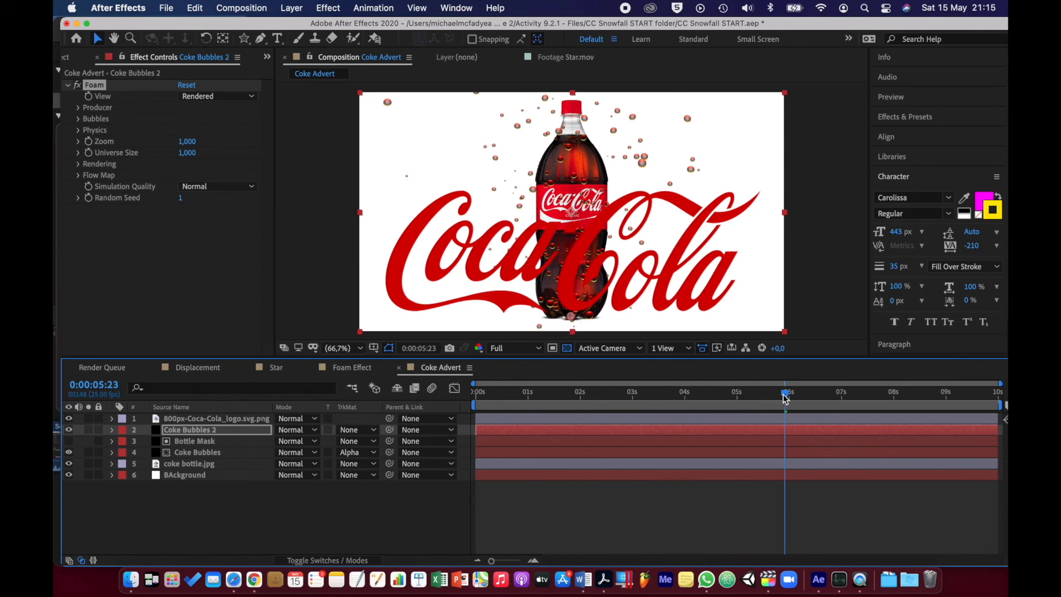
drag(784, 397, 684, 393)
drag(672, 394, 719, 393)
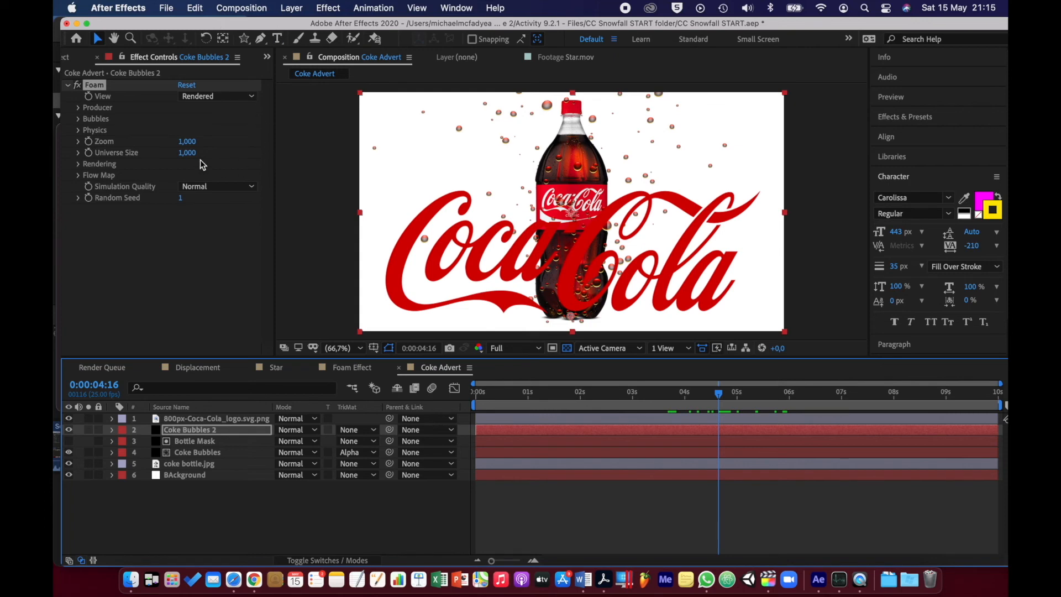
Set the Y coordinate of the Foam Producer Point on Coke Bubbles 2 to 1017.
click(78, 107)
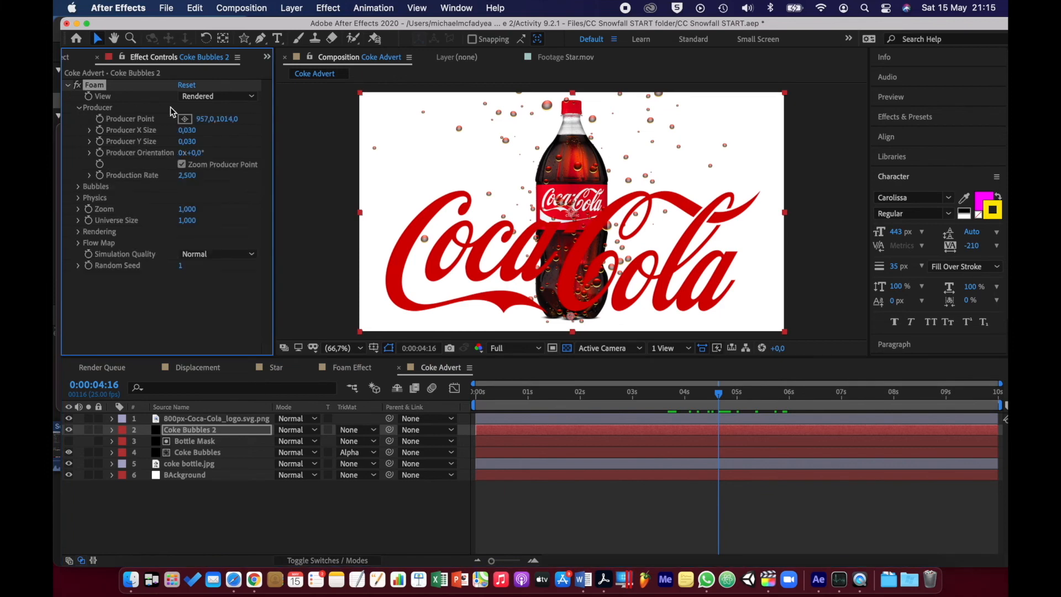
click(231, 120)
text(1017)
key(Return)
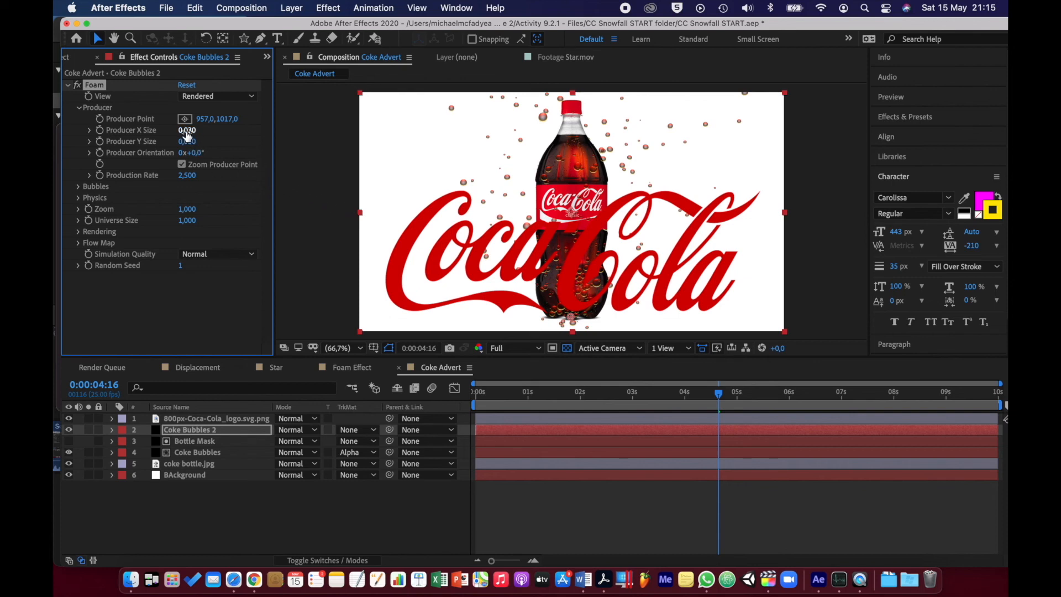
Set the Foam Producer X Size to 0,450 and Producer Y Size to 0 on Coke Bubbles 2.
drag(186, 133, 530, 133)
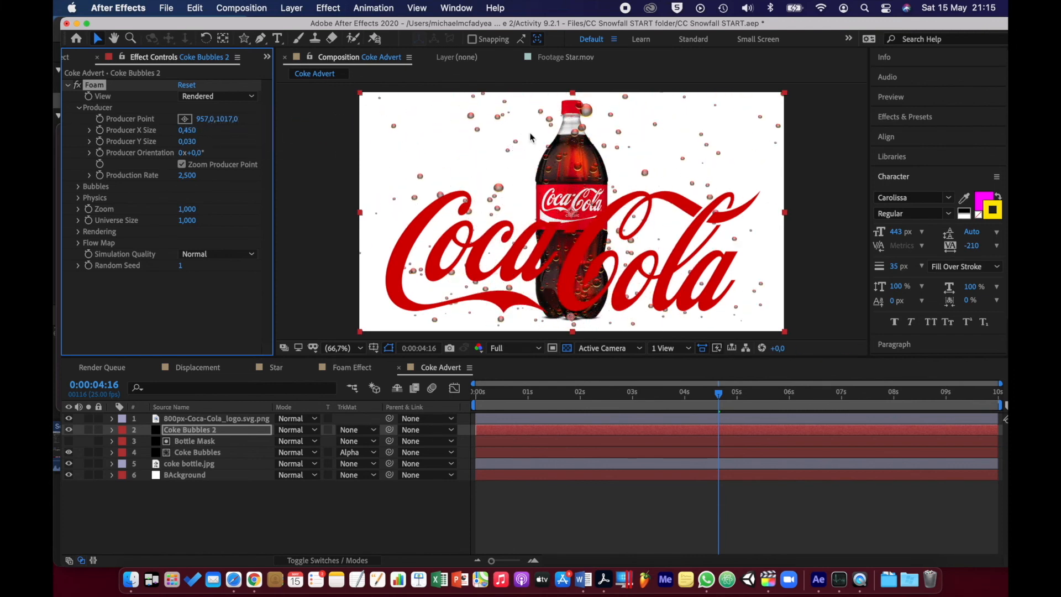
click(188, 142)
text(0)
key(Return)
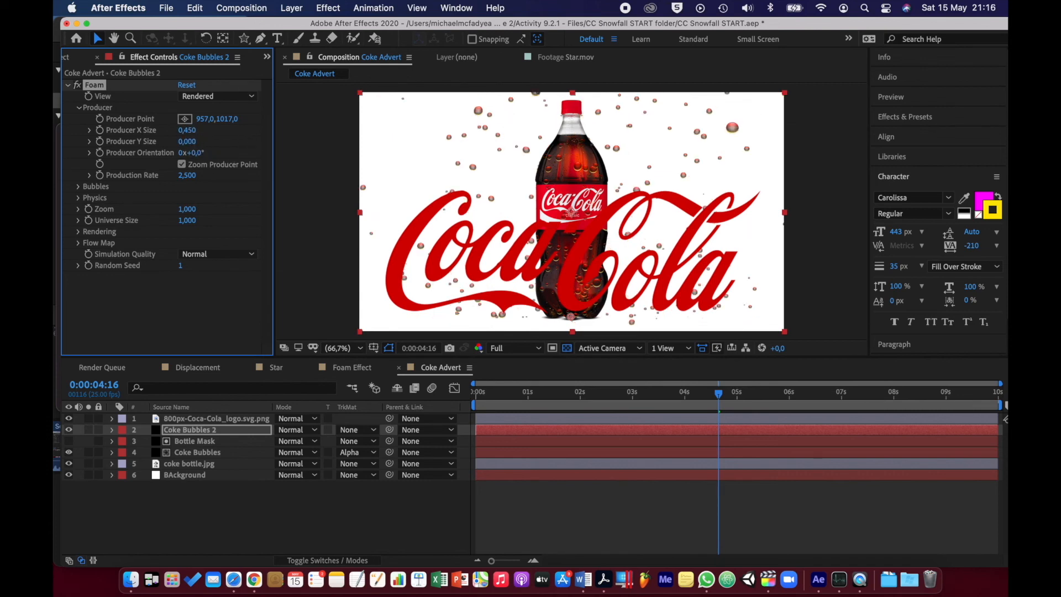
drag(719, 393, 650, 399)
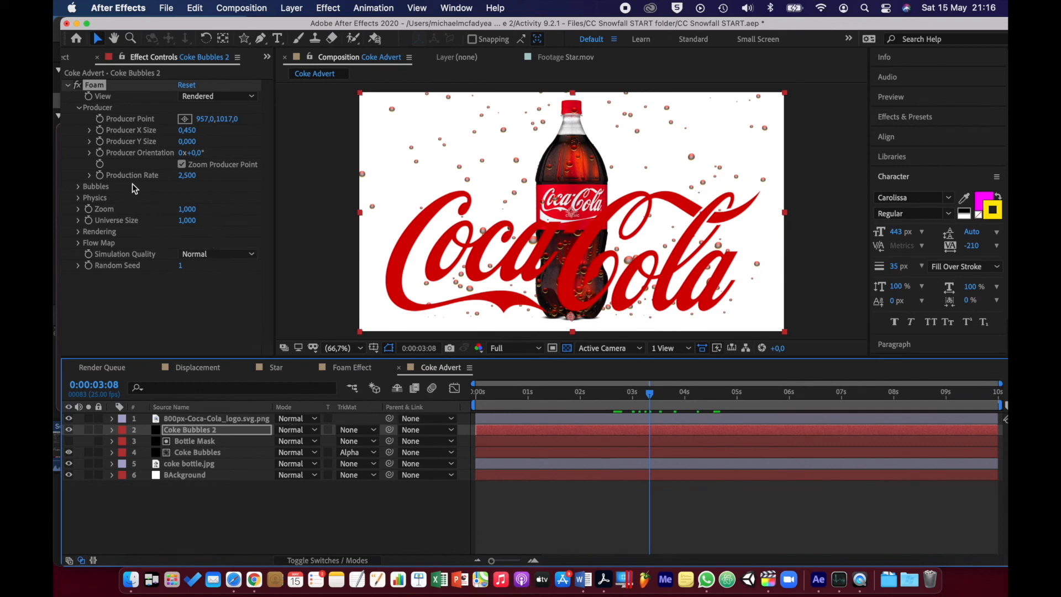
Set the Foam Production Rate on Coke Bubbles 2 to 100 and collapse the Producer settings.
click(188, 176)
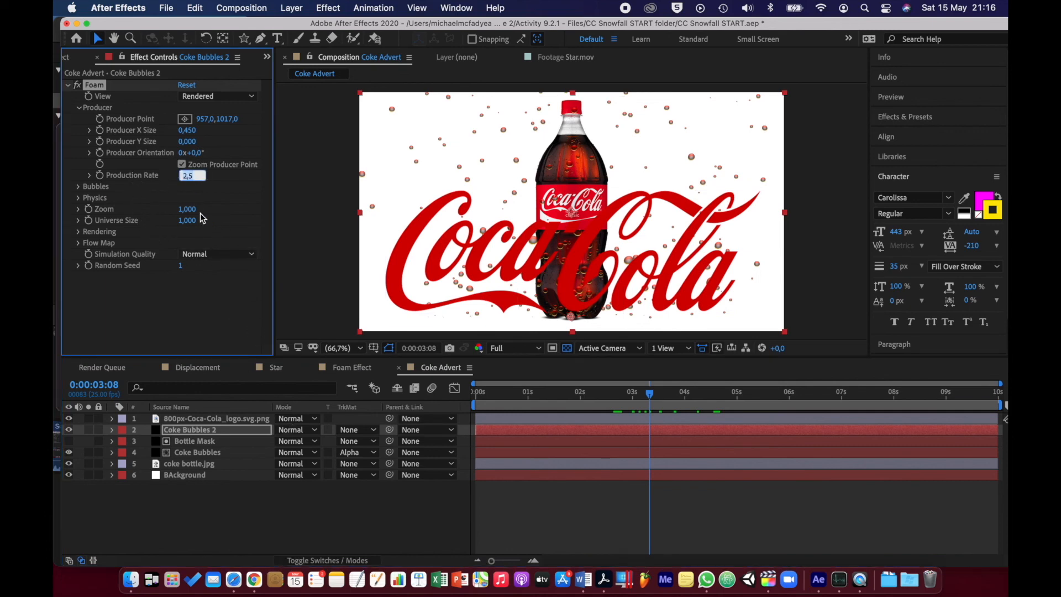
text(100)
key(Return)
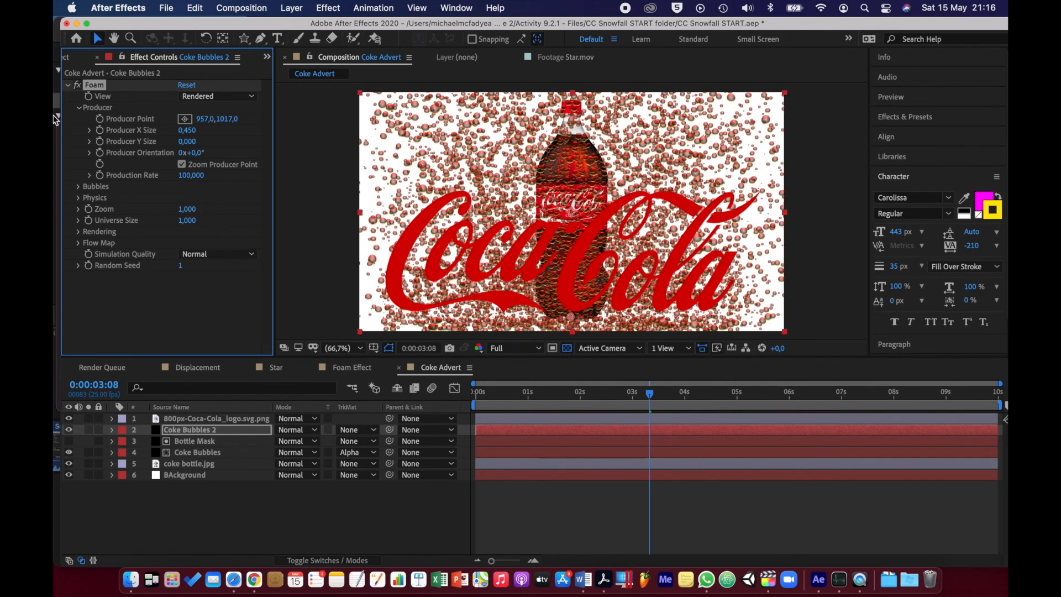
click(79, 108)
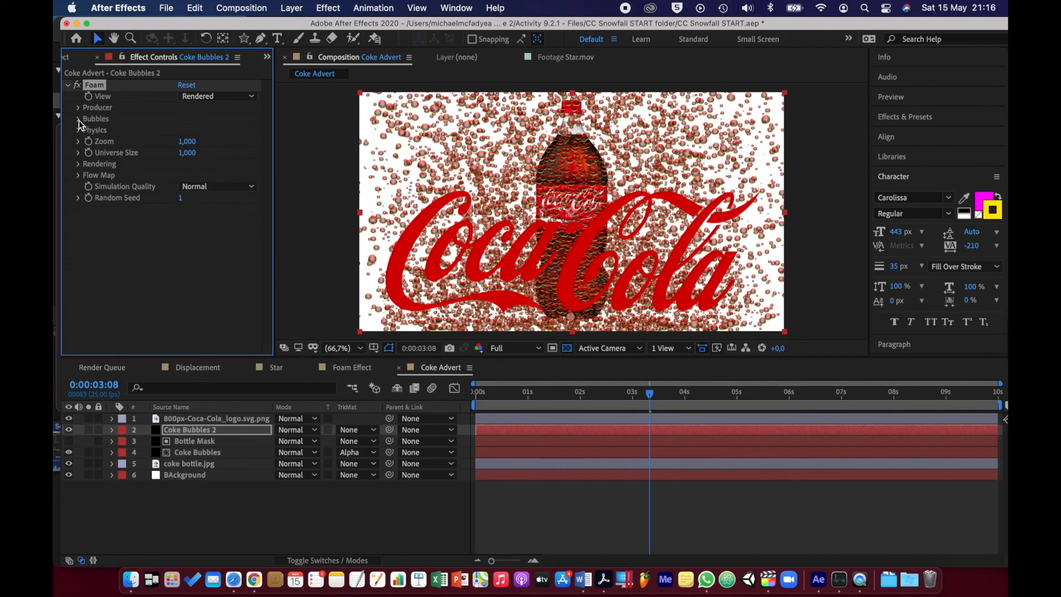
Set the Foam bubble Size on Coke Bubbles 2 to 0,050.
click(79, 119)
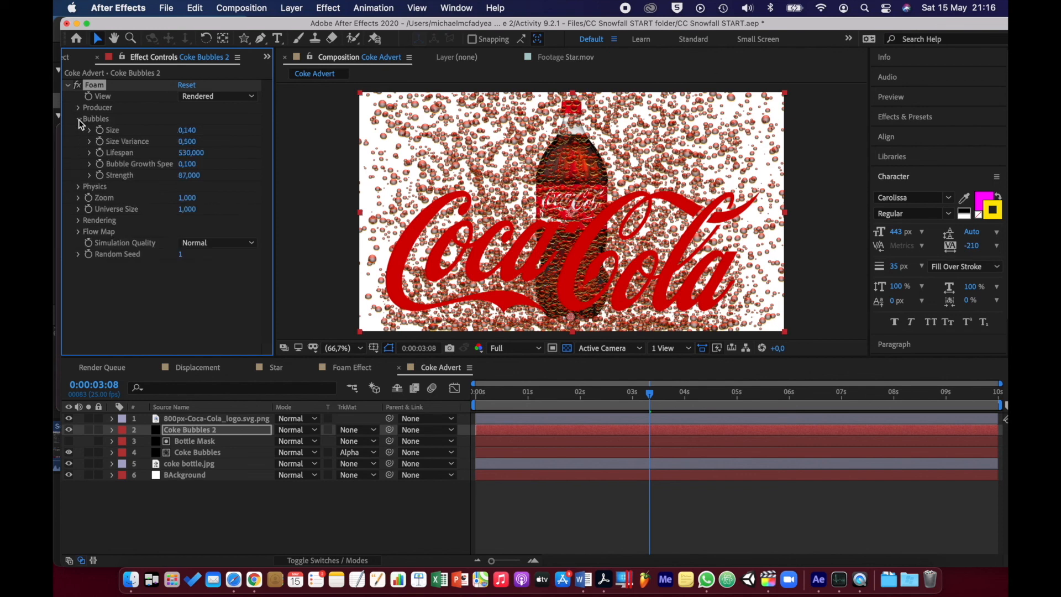
click(192, 130)
text(0,050)
key(Return)
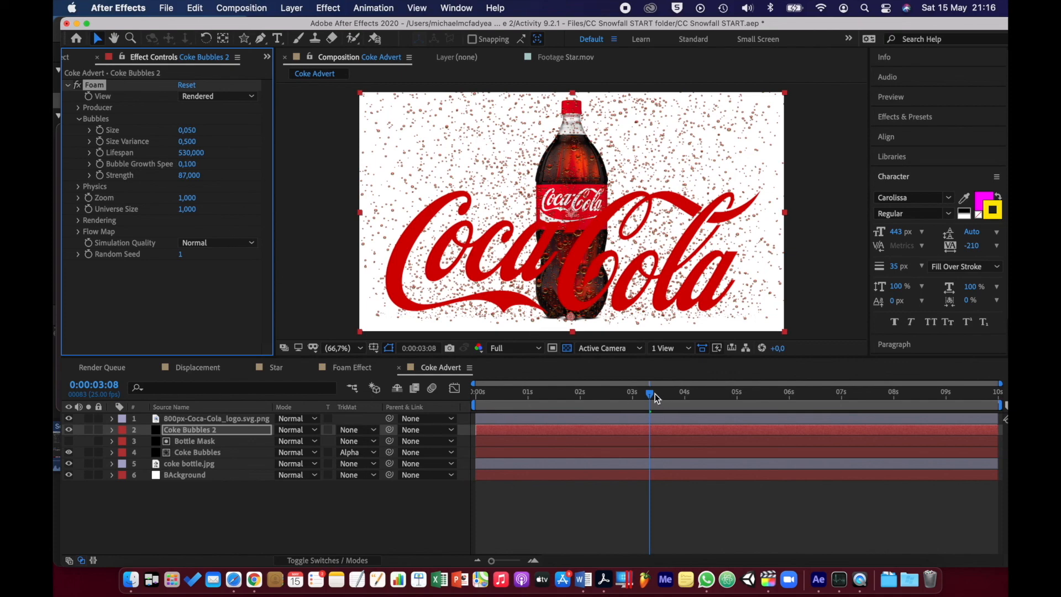
drag(649, 393, 545, 399)
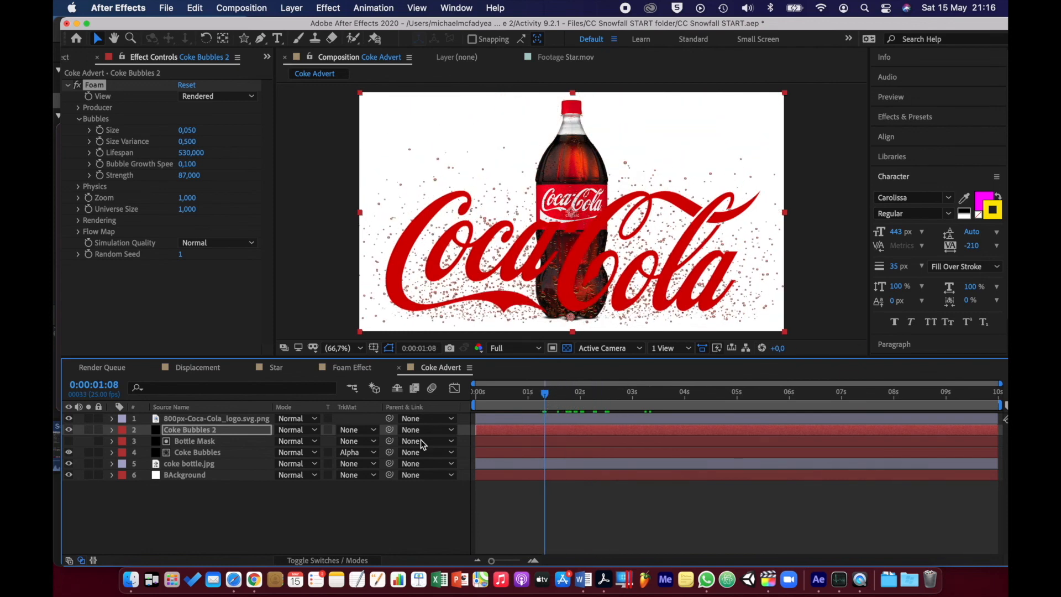
Set the Coke Bubbles 2 layer's track matte to Alpha Matte "800px-Coca-Cola_logo.svg.png".
click(176, 419)
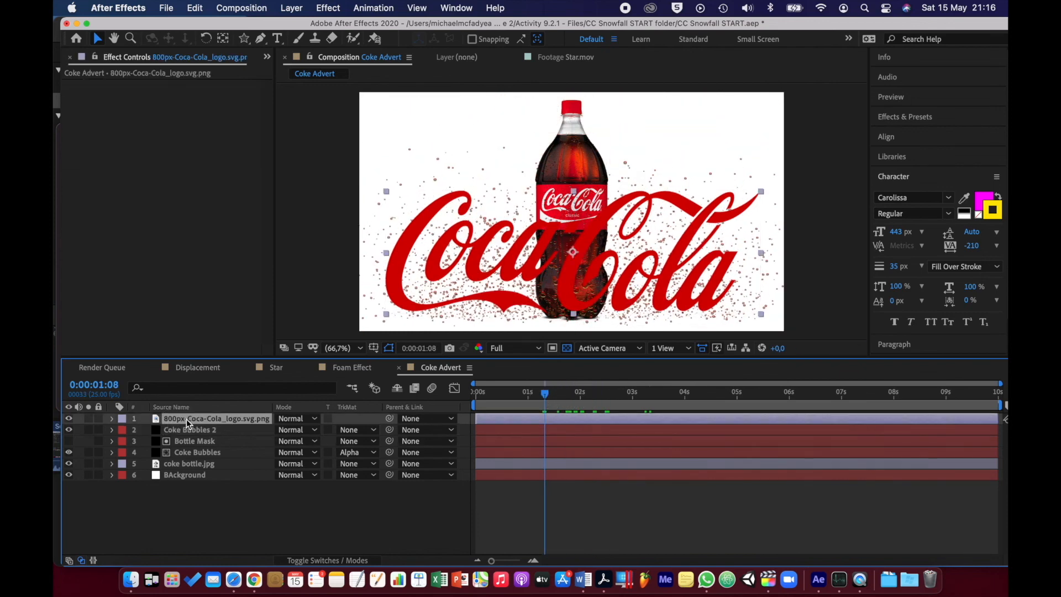
click(198, 429)
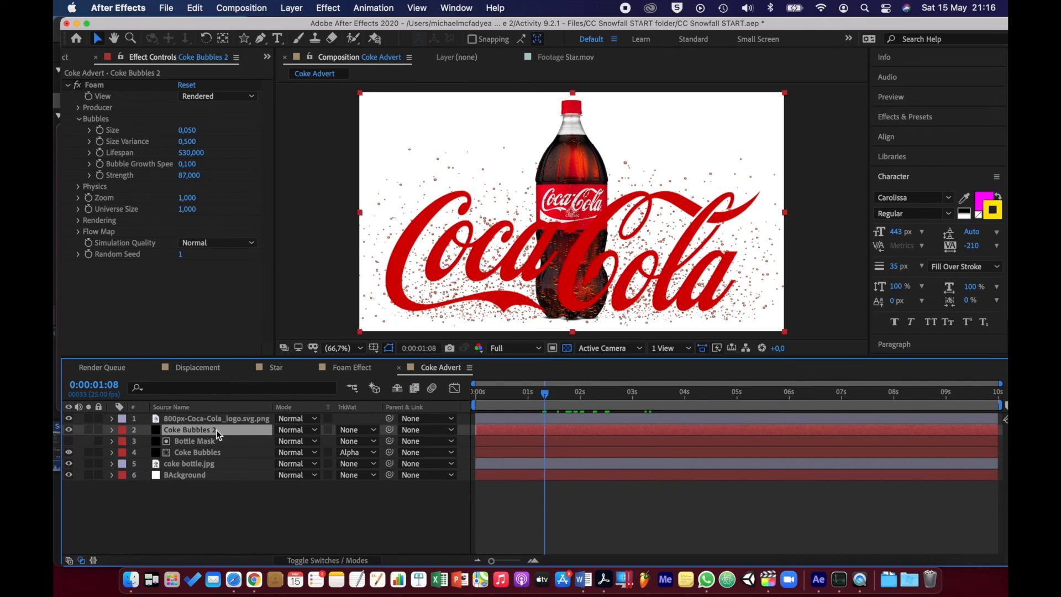
click(359, 430)
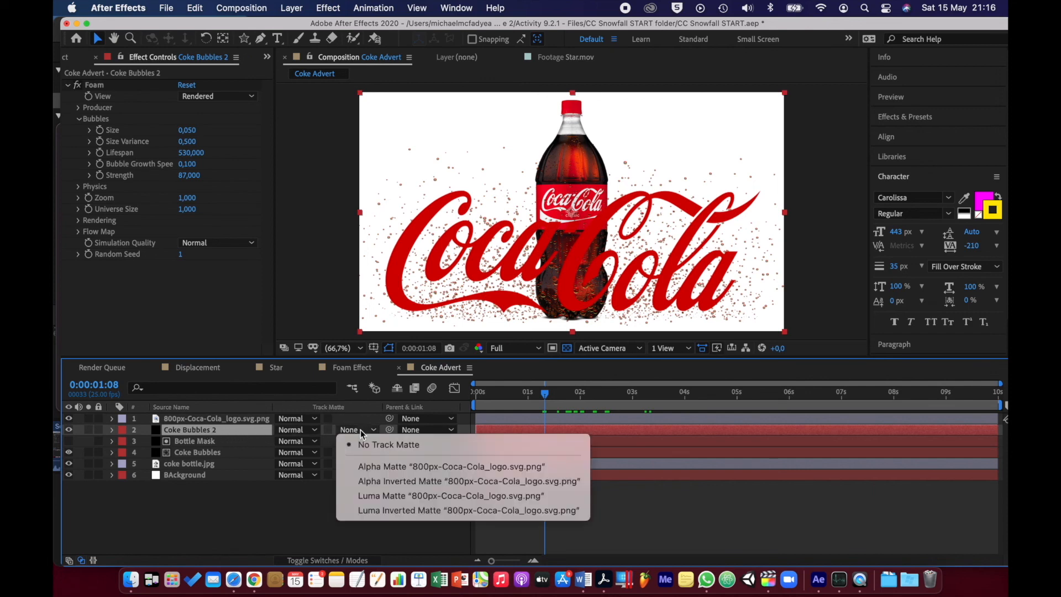
click(380, 467)
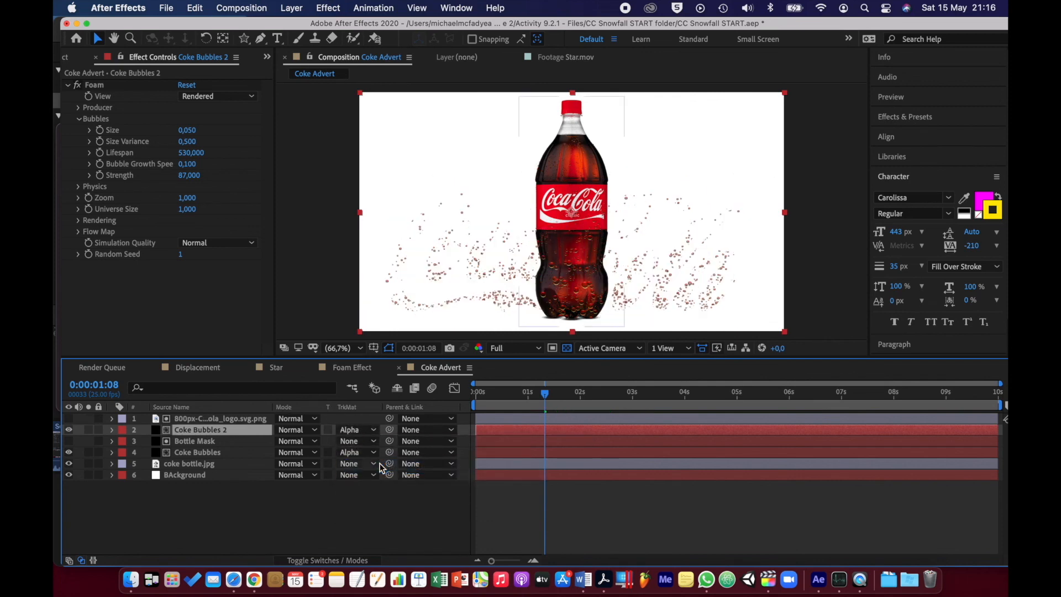
Preview the logo-shaped bubbles from the start of the composition.
drag(545, 393, 476, 403)
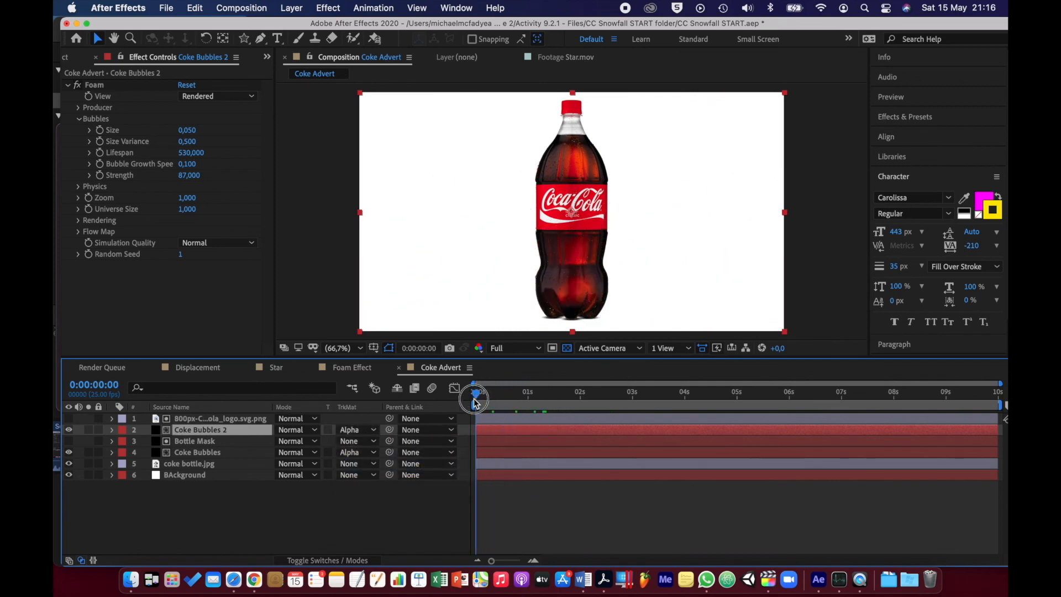
key(space)
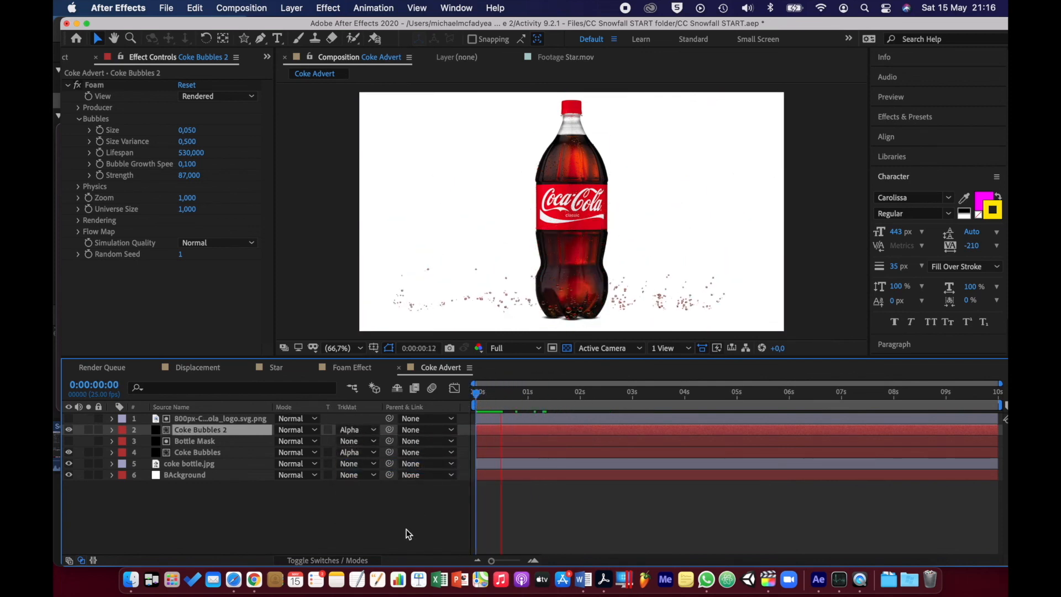